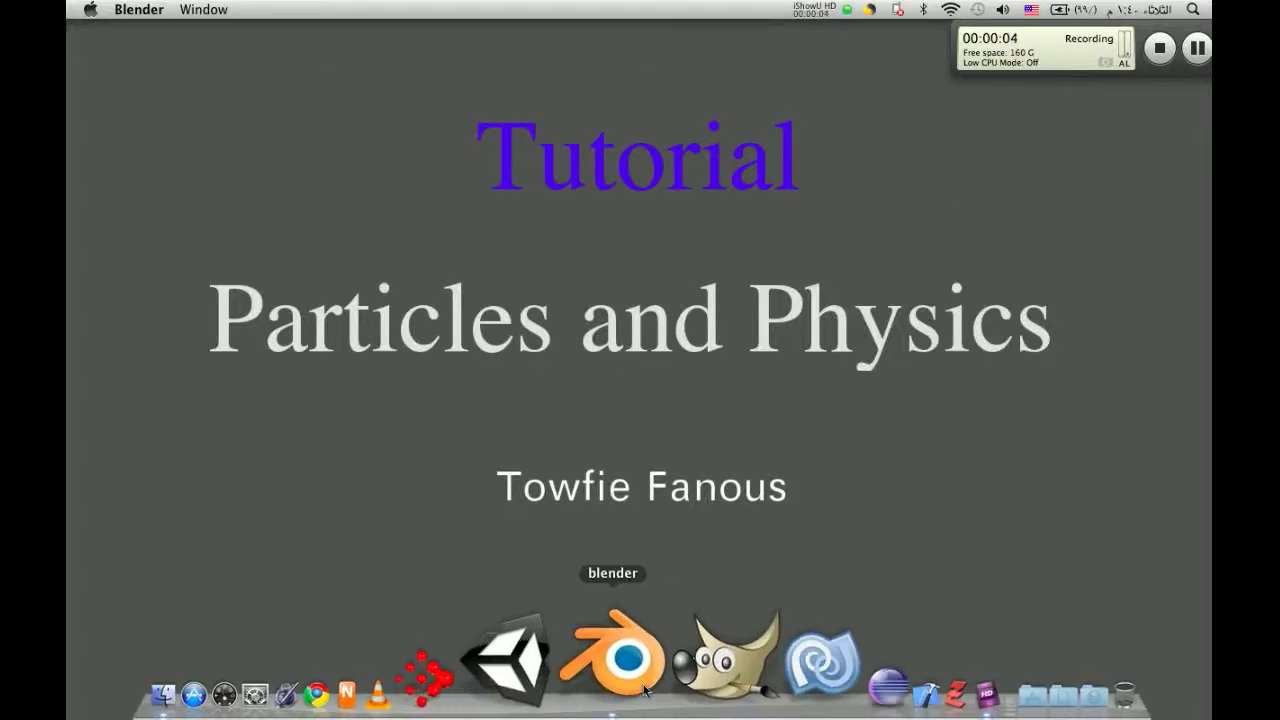
Switch to the Blender window and orbit the view around the mug scene
left_click(645, 688)
mouse_move(722, 458)
middle_mouse_down()
mouse_move(800, 466)
mouse_move(826, 403)
mouse_move(659, 433)
middle_mouse_up()
middle_click_drag(793, 389, 637, 425)
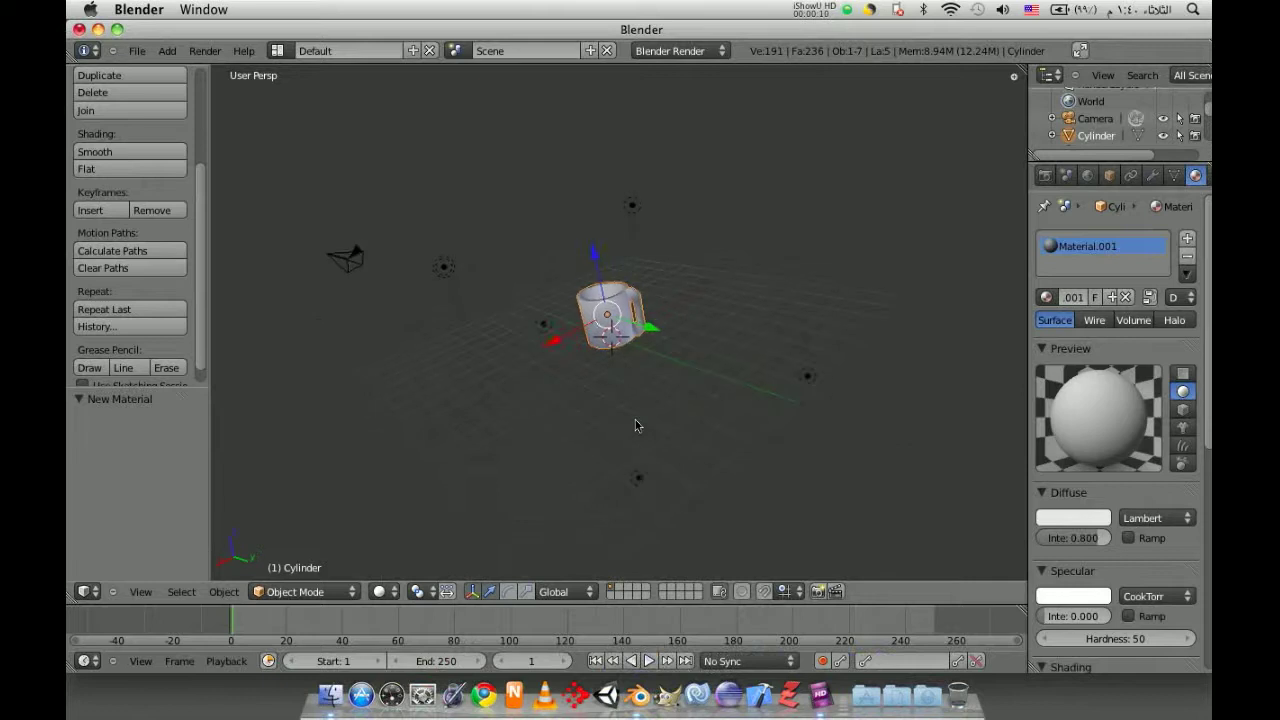
Orbit, pan and zoom to inspect the mug from several angles, bringing the camera into view
middle_click_drag(655, 355, 728, 401)
scroll(614, 382, "up", 2)
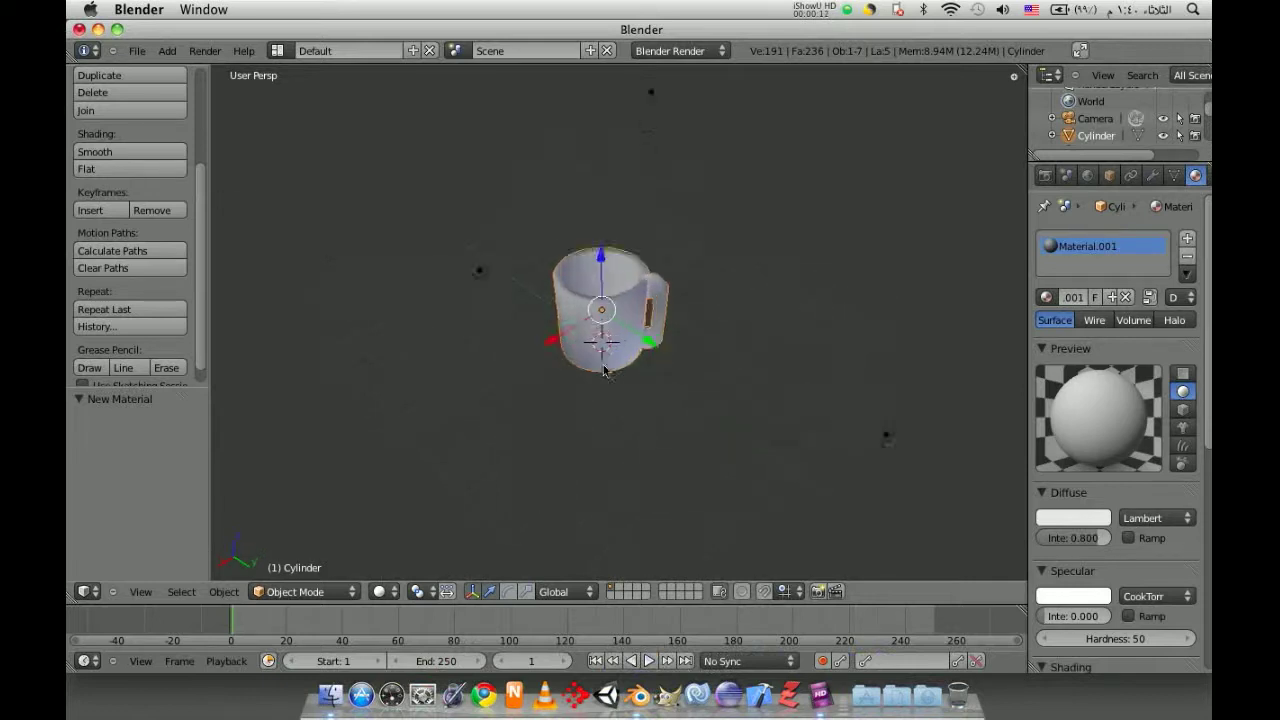
scroll(606, 374, "up", 4)
middle_click_drag(607, 367, 643, 405, "shift")
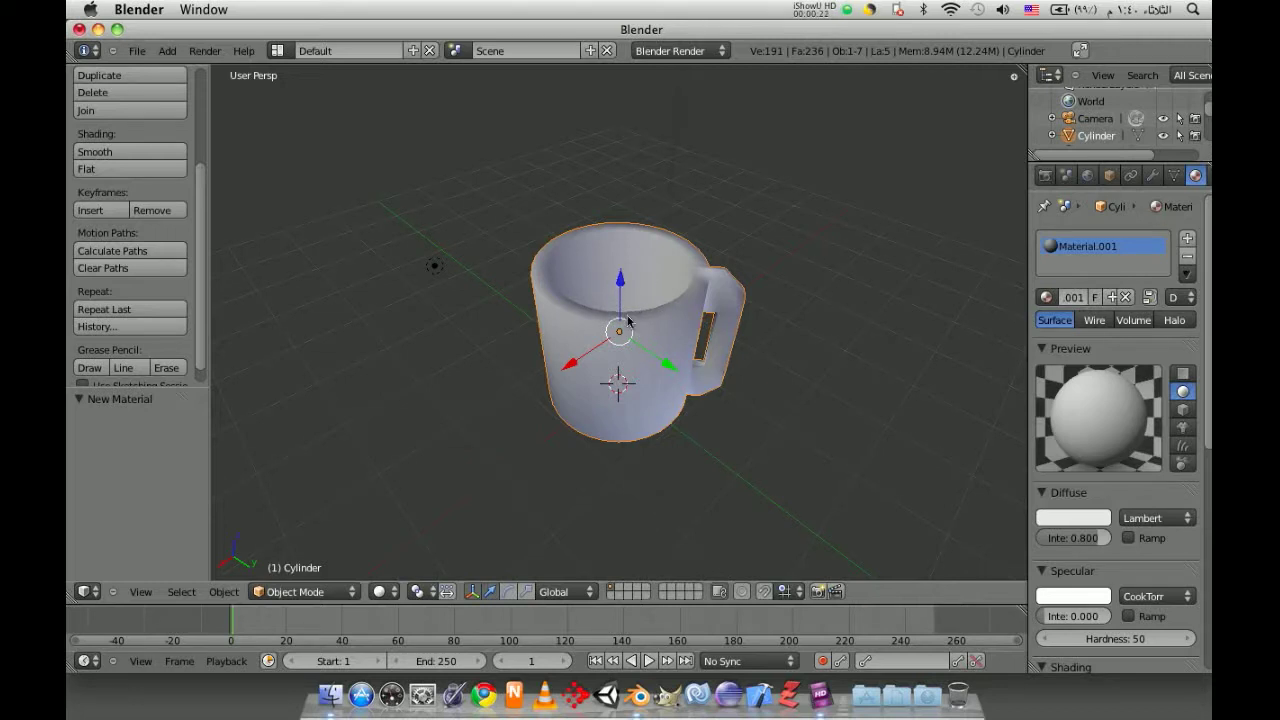
mouse_move(668, 423)
middle_mouse_down()
mouse_move(657, 523)
mouse_move(586, 508)
mouse_move(534, 466)
mouse_move(714, 471)
mouse_move(600, 472)
mouse_move(618, 474)
middle_mouse_up()
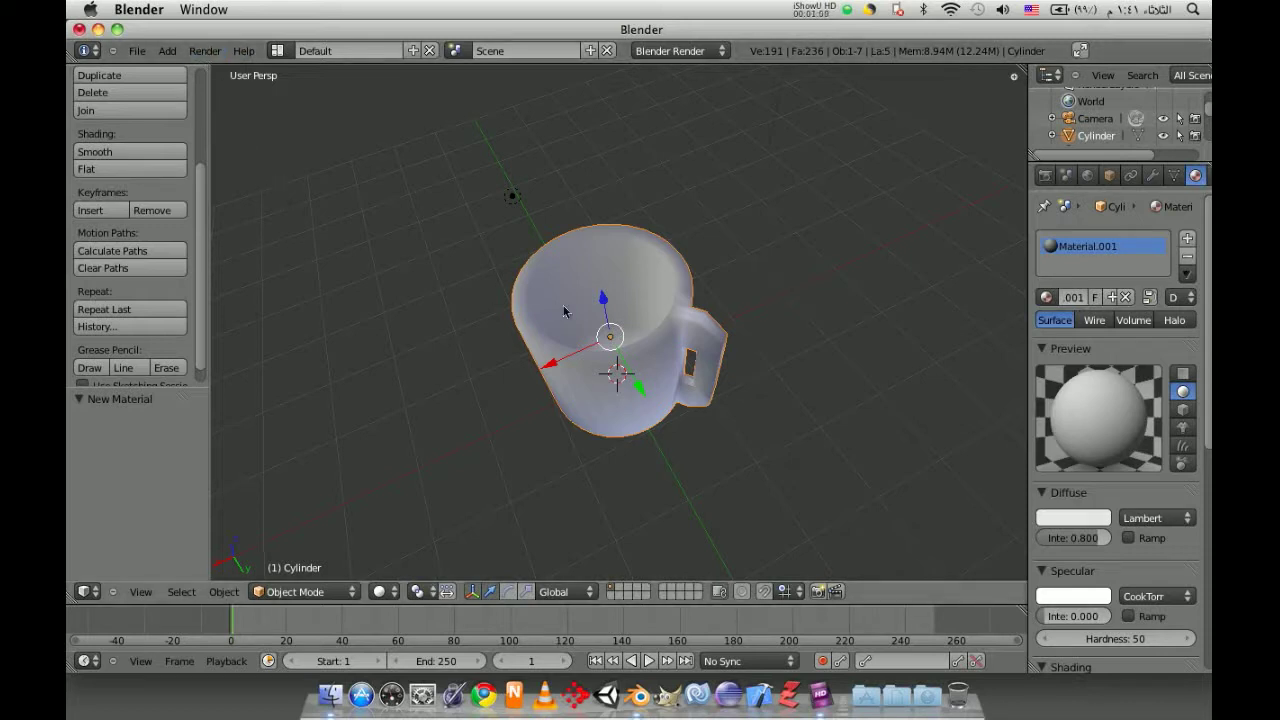
mouse_move(563, 312)
middle_mouse_down()
mouse_move(624, 374)
mouse_move(624, 335)
middle_mouse_up()
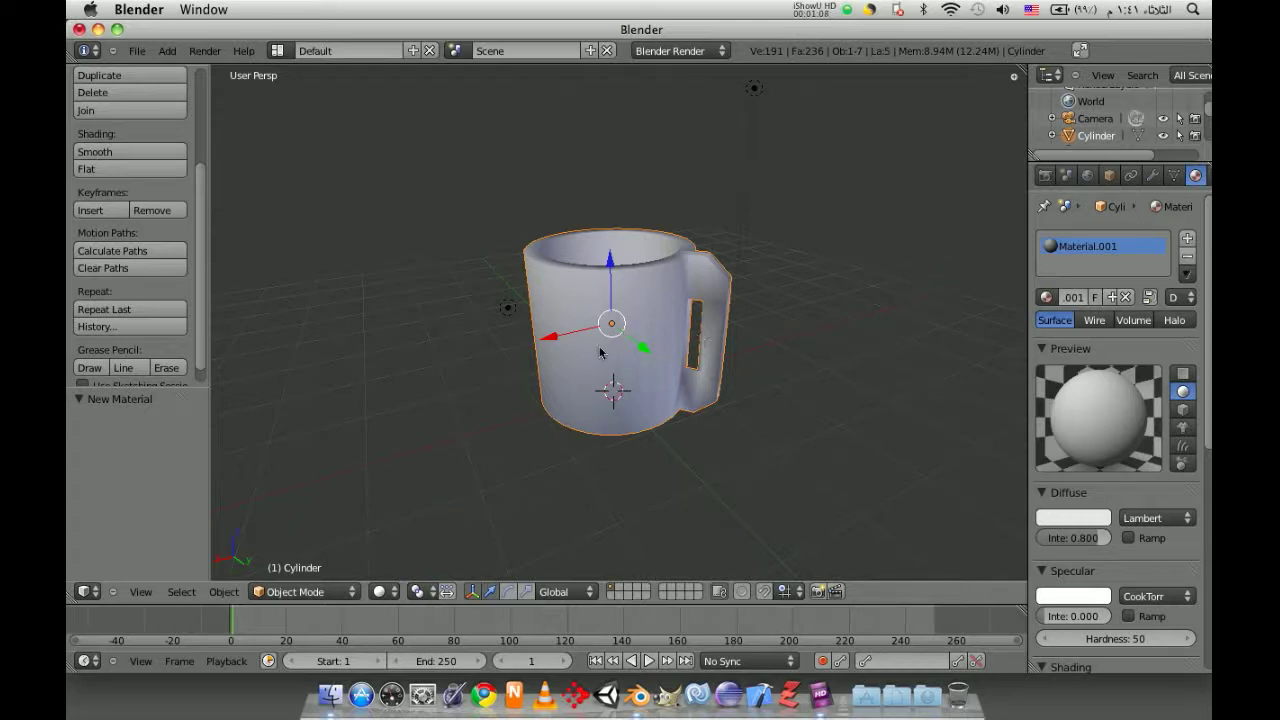
middle_click_drag(600, 352, 614, 380)
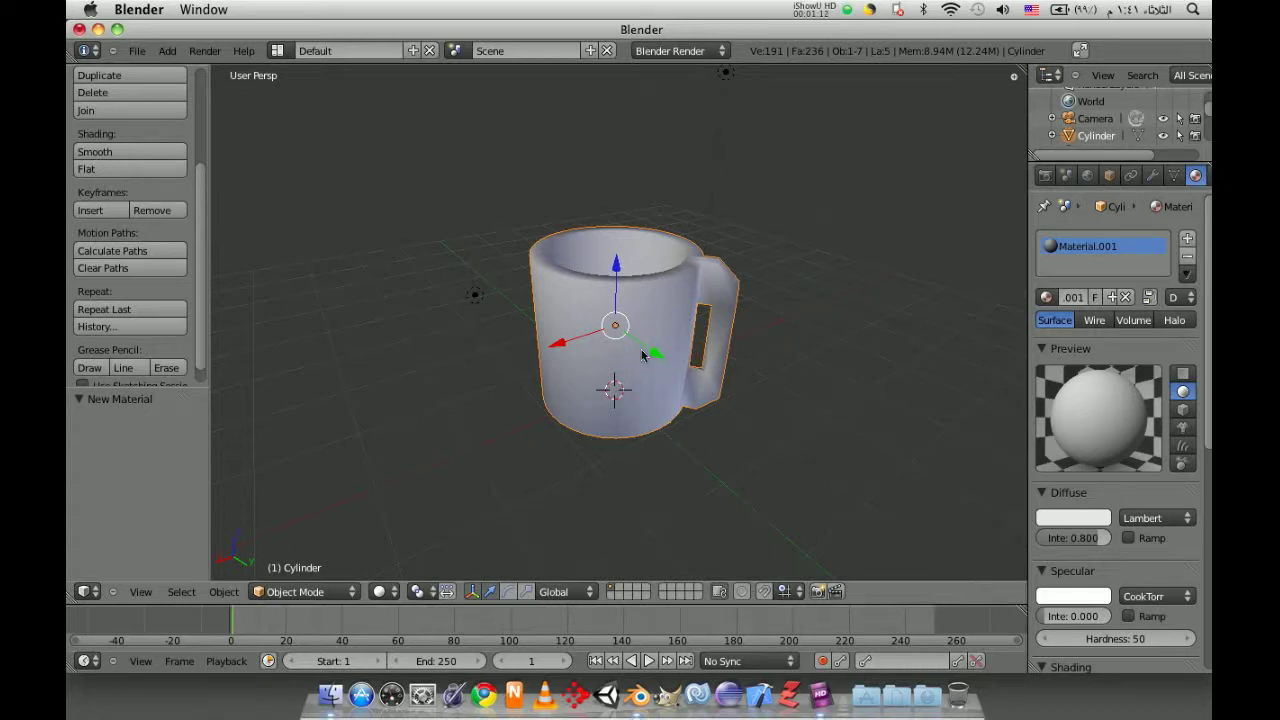
scroll(643, 355, "down", 3)
middle_click_drag(643, 355, 591, 443)
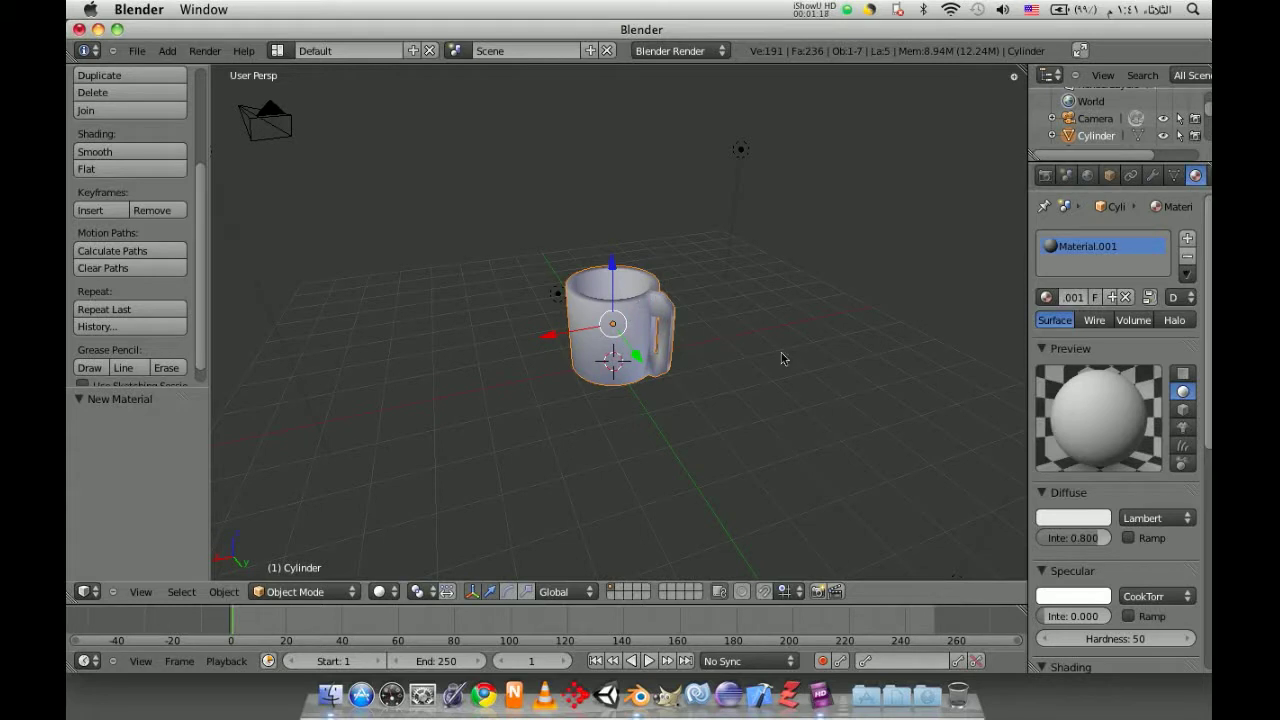
Deselect everything and add a cube mesh at the scene centre
key("a")
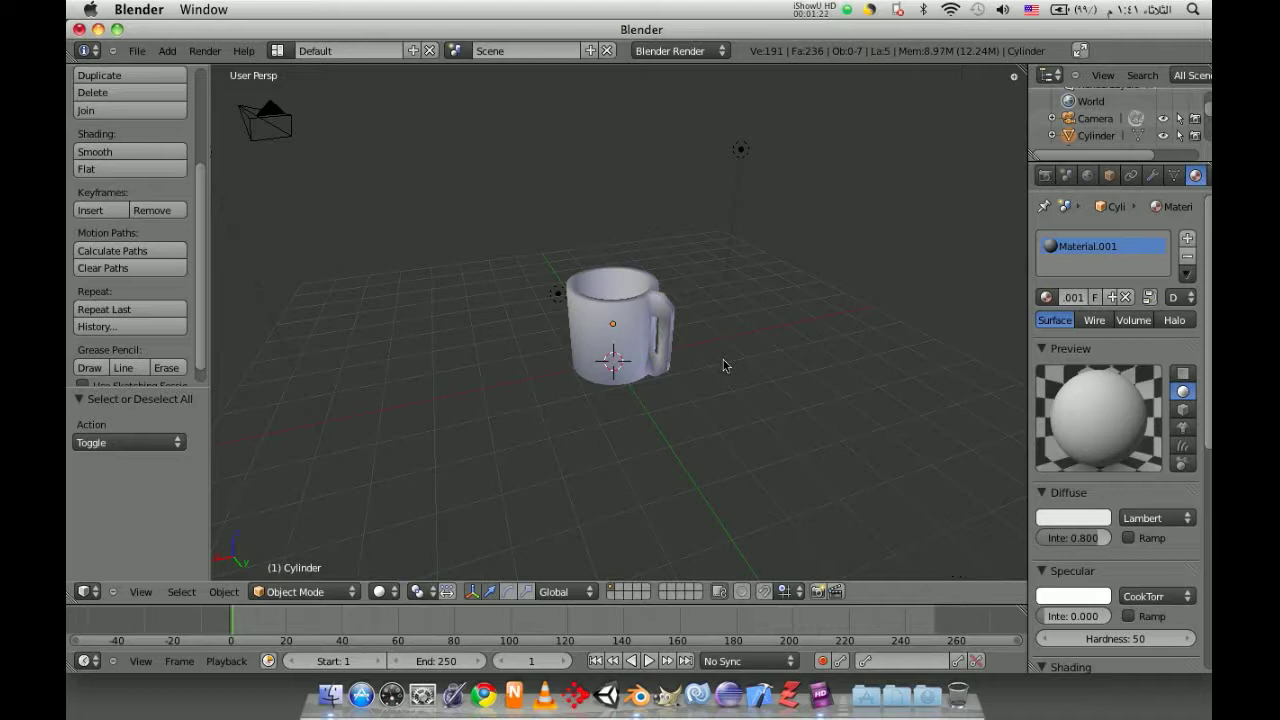
key("shift+a")
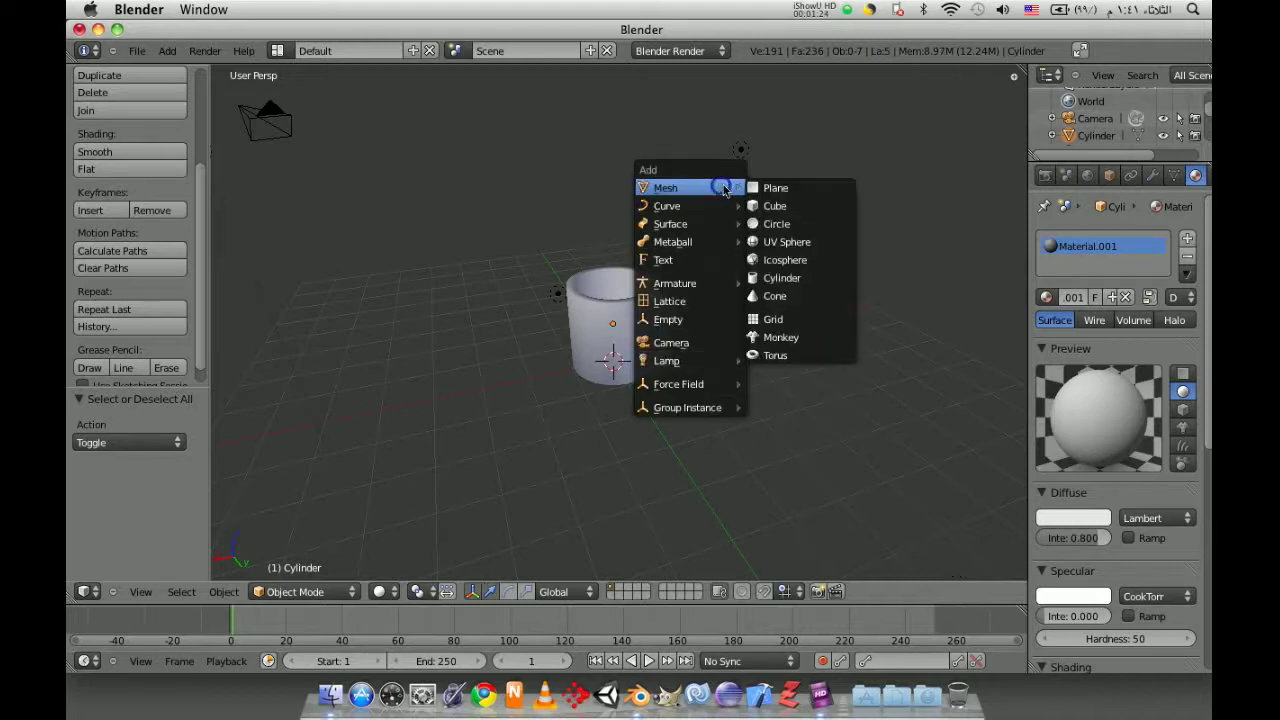
left_click(774, 205)
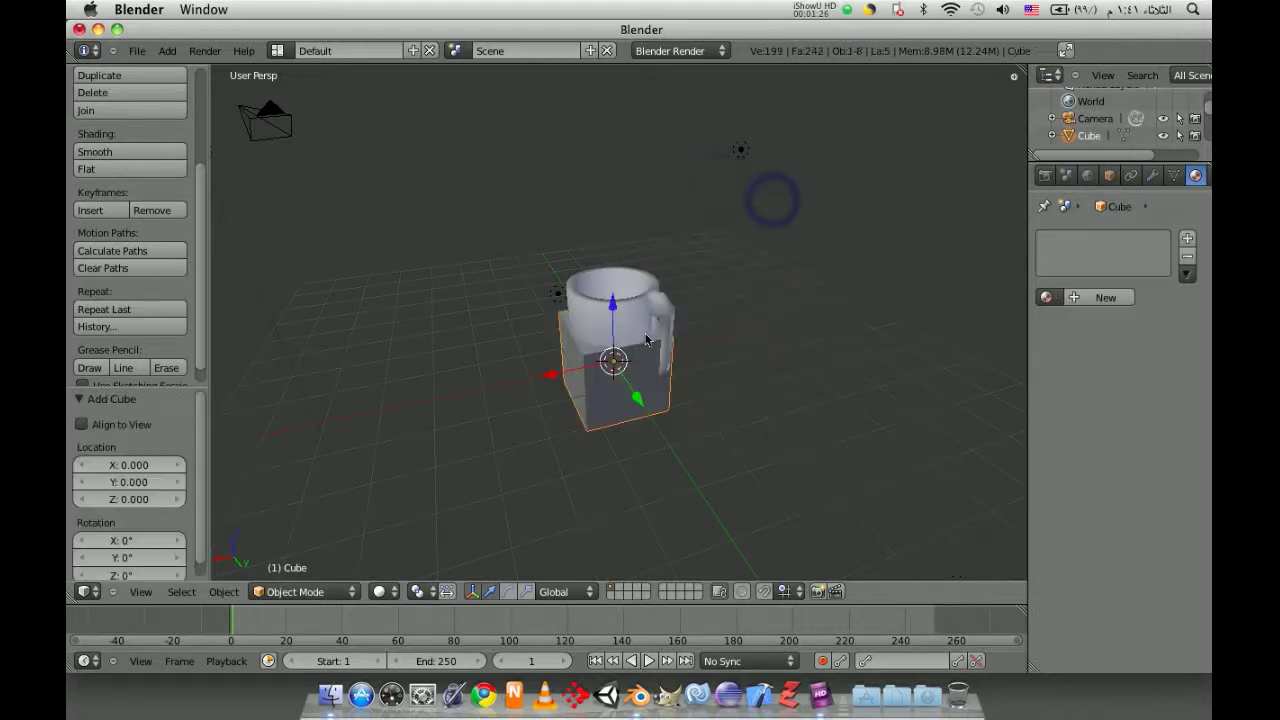
Flatten the new cube along Z into a thin 0.174 slab and show its transform properties
key("s")
key("z")
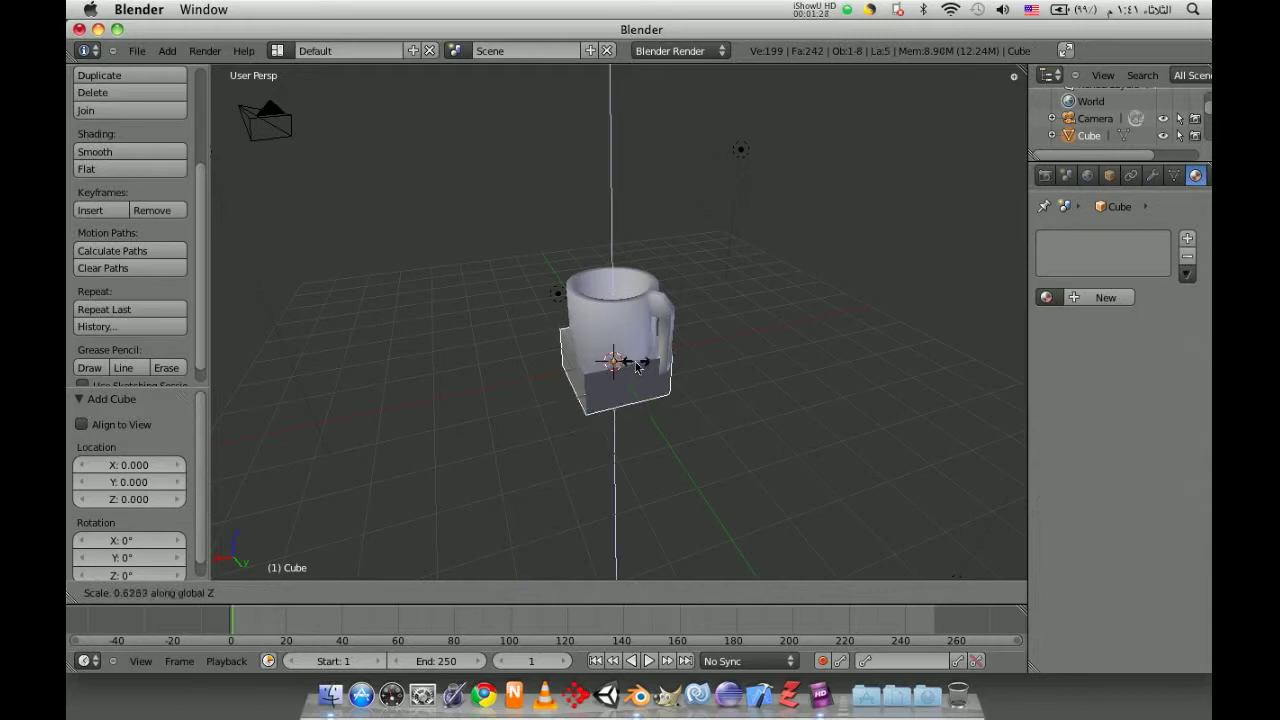
left_click(620, 368)
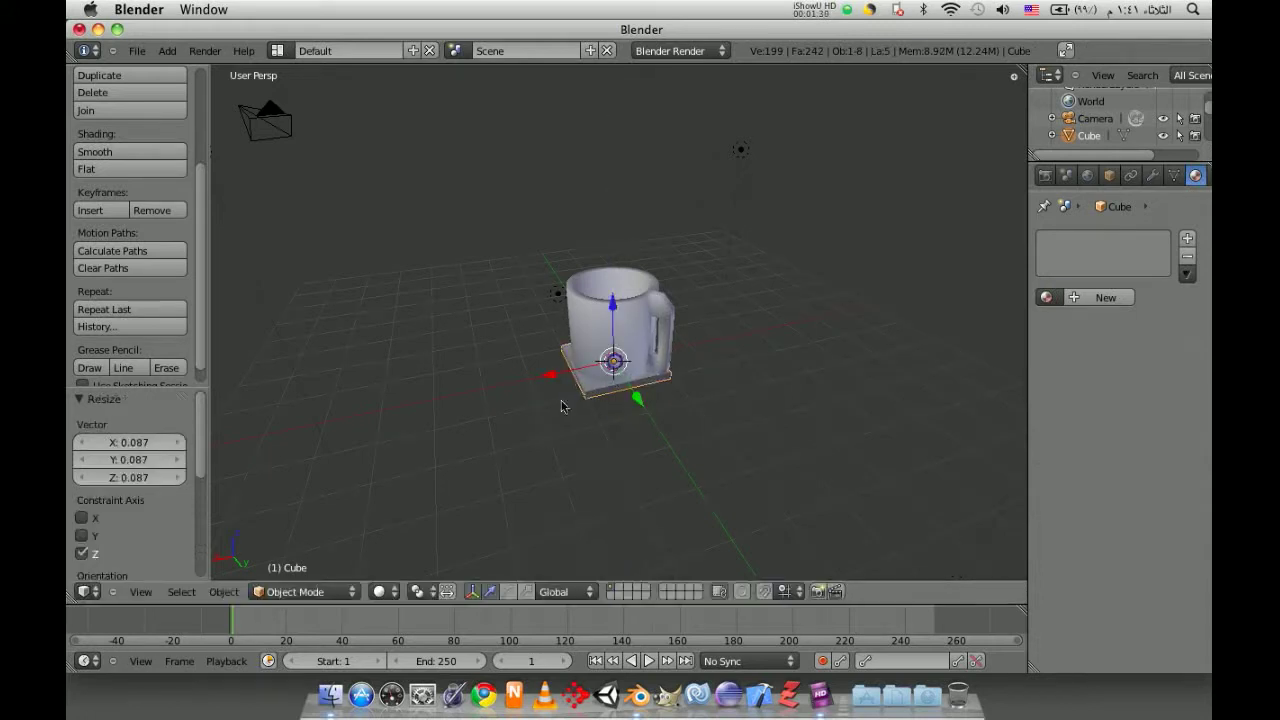
key("n")
scroll(896, 277, "up", 3)
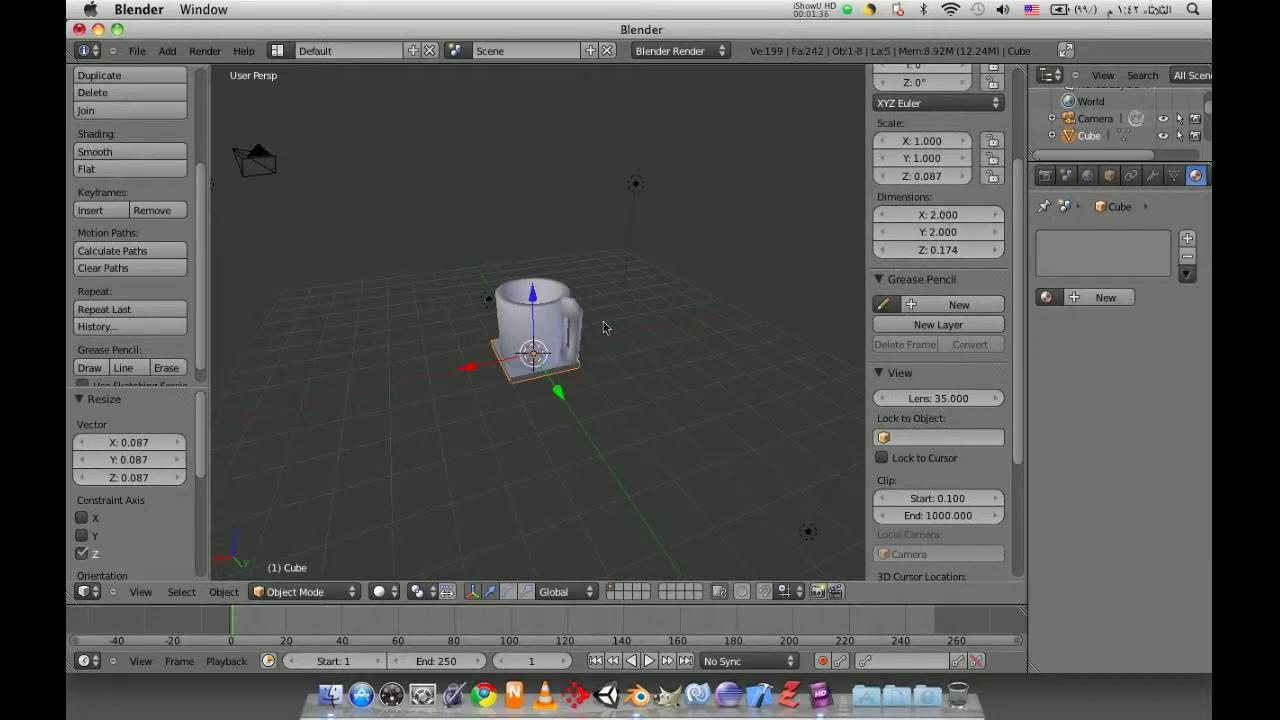
Stretch the slab 5.978 along X and 6.048 along Y, about 12 × 12 units
key("s")
key("x")
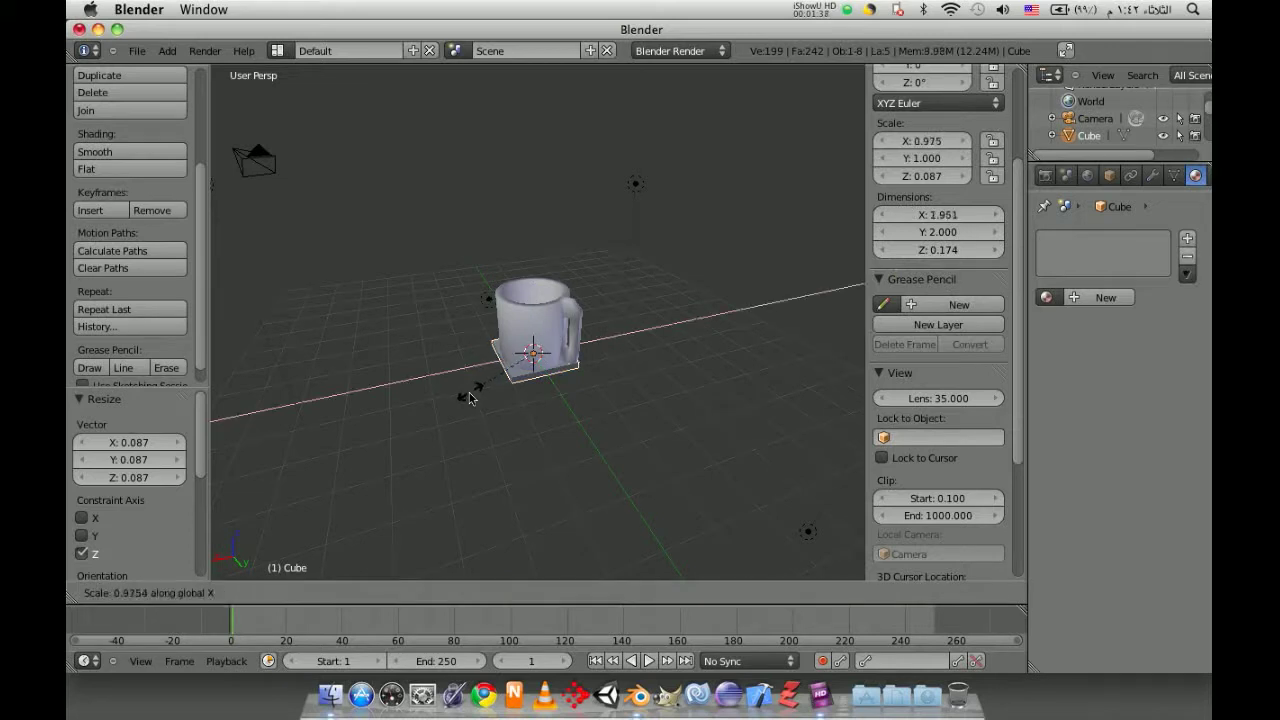
left_click(84, 421)
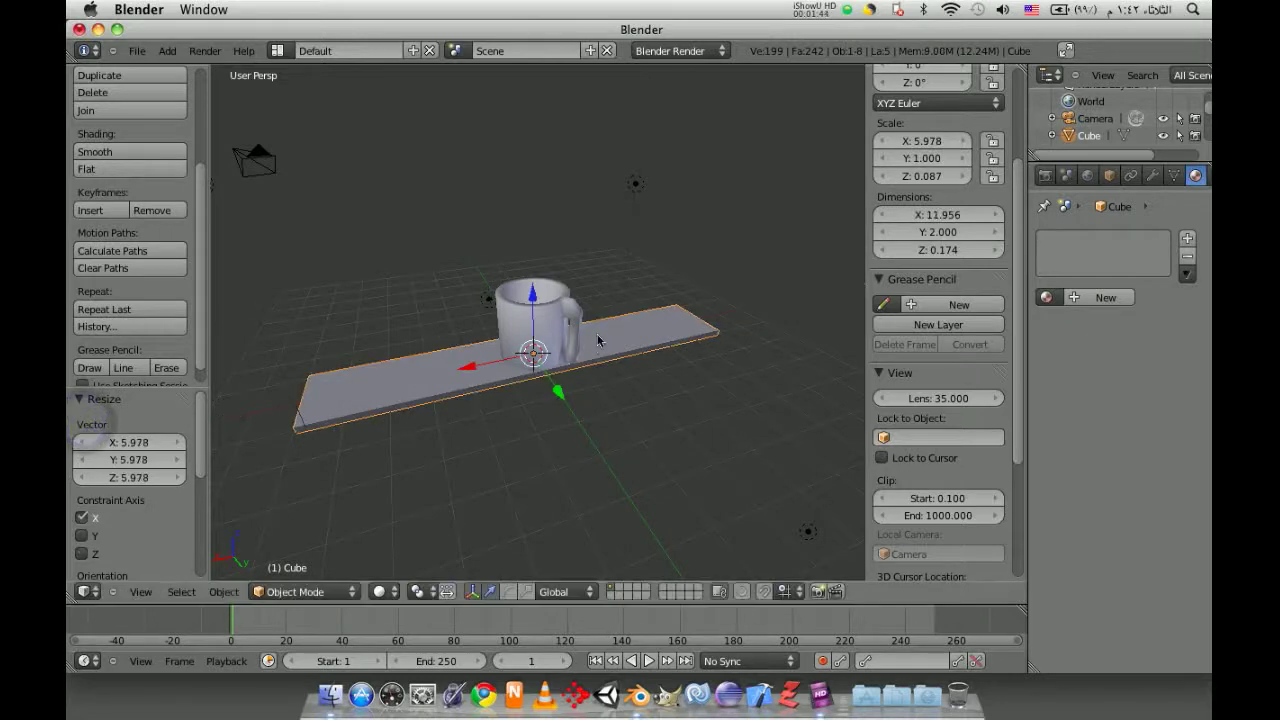
key("s")
key("y")
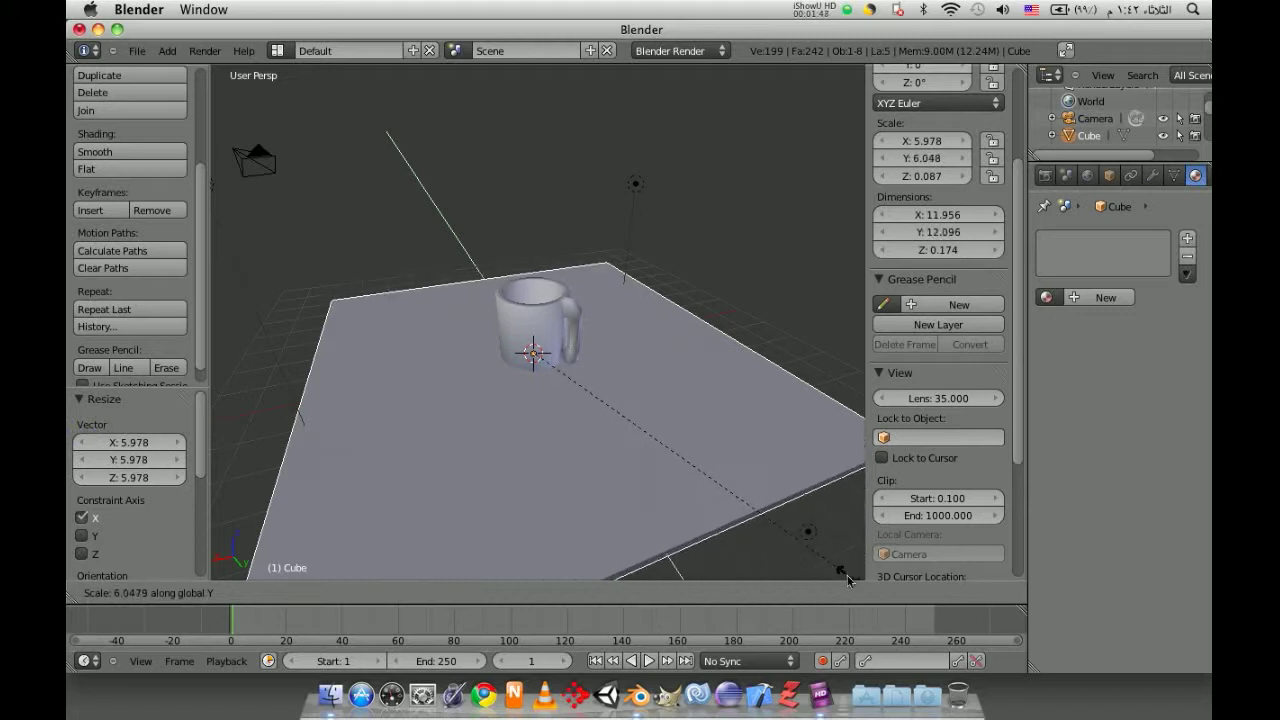
left_click(847, 577)
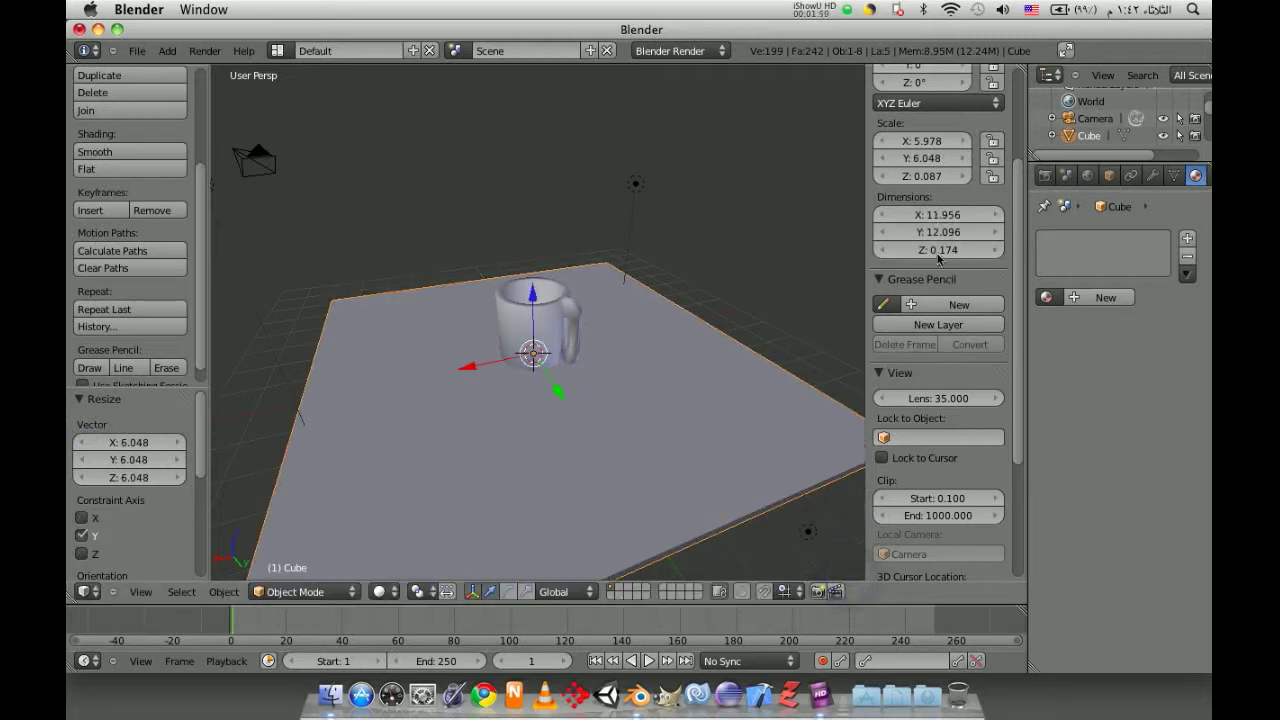
mouse_move(493, 381)
middle_mouse_down()
mouse_move(383, 317)
mouse_move(420, 329)
middle_mouse_up()
right_click(543, 326)
Lift the mug straight up above the slab and render a test image
left_click_drag(540, 321, 543, 183)
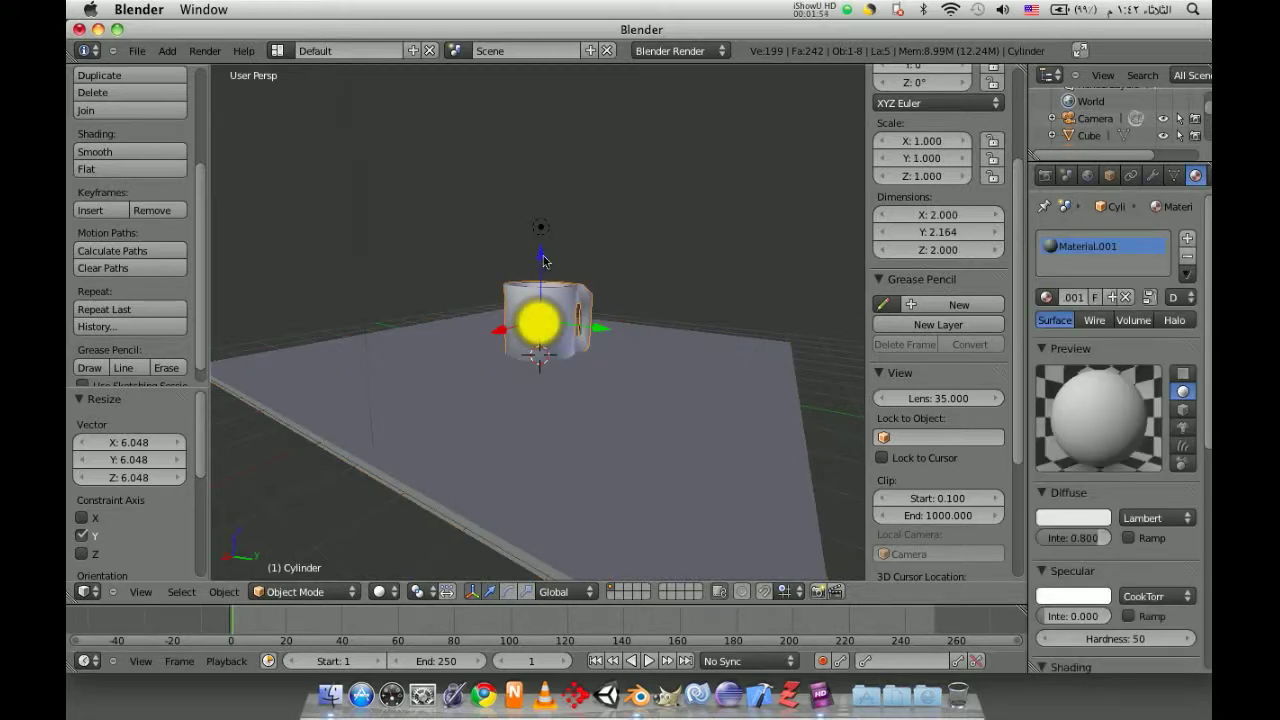
left_click(543, 190)
mouse_move(543, 190)
middle_mouse_down()
mouse_move(683, 368)
mouse_move(556, 374)
middle_mouse_up()
left_click(205, 50)
left_click(222, 70)
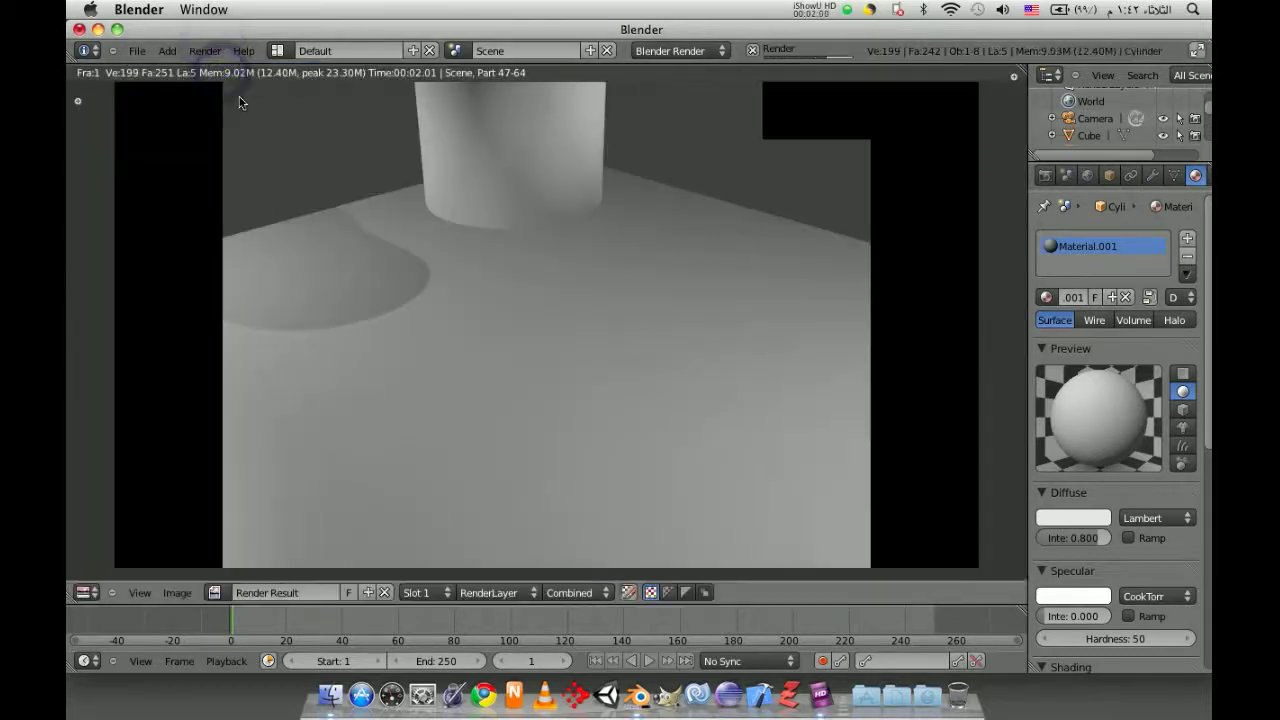
key("Escape")
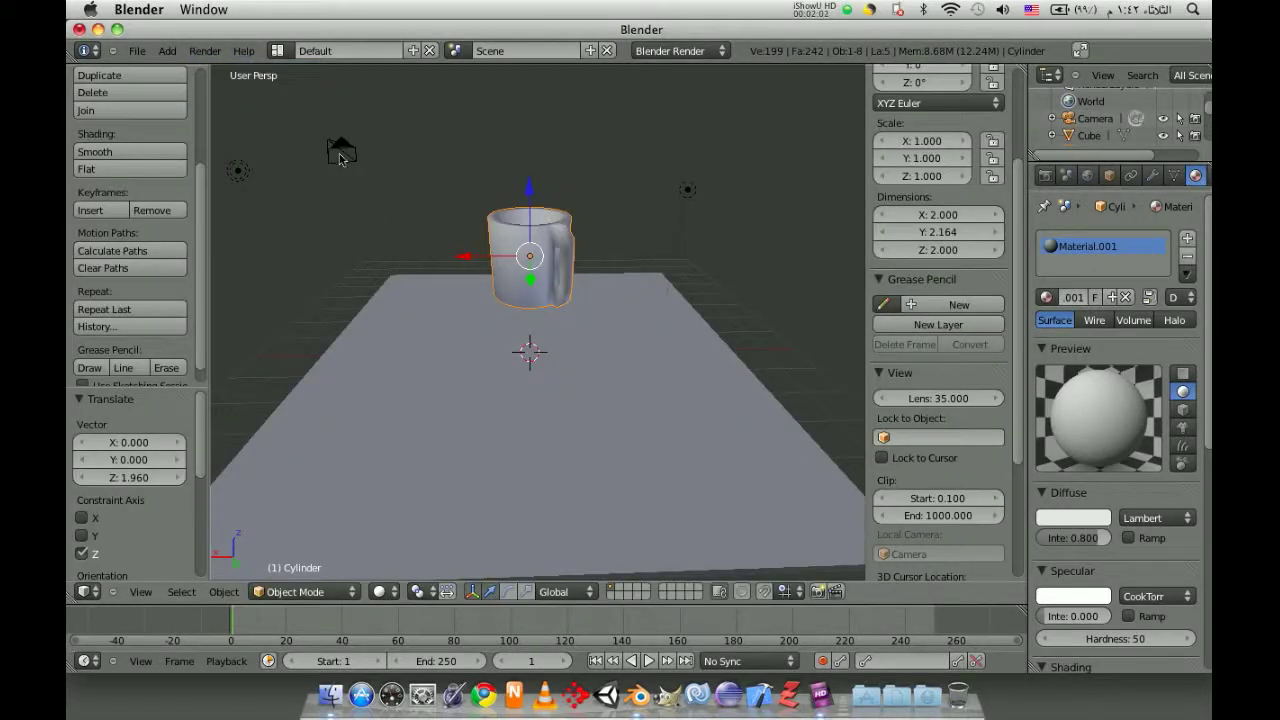
Raise the camera 3.603 units along Z and render another test image
right_click(341, 152)
scroll(345, 226, "down", 2)
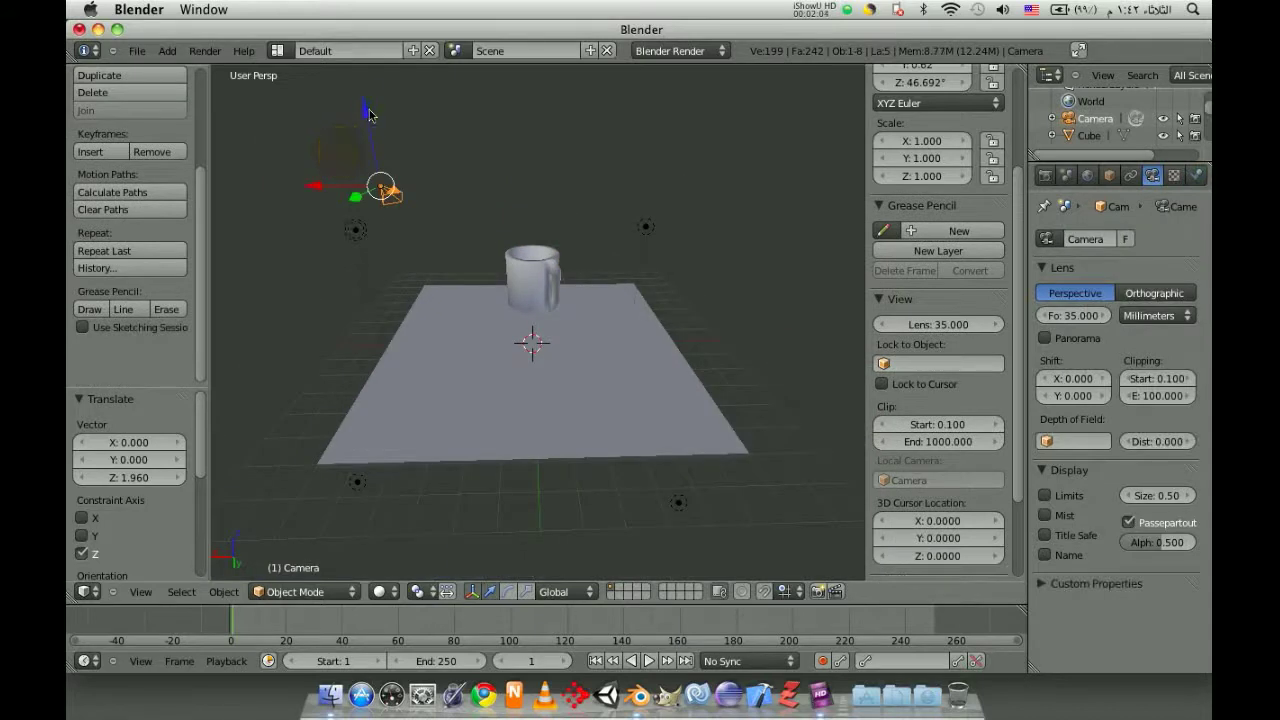
key("g")
key("z")
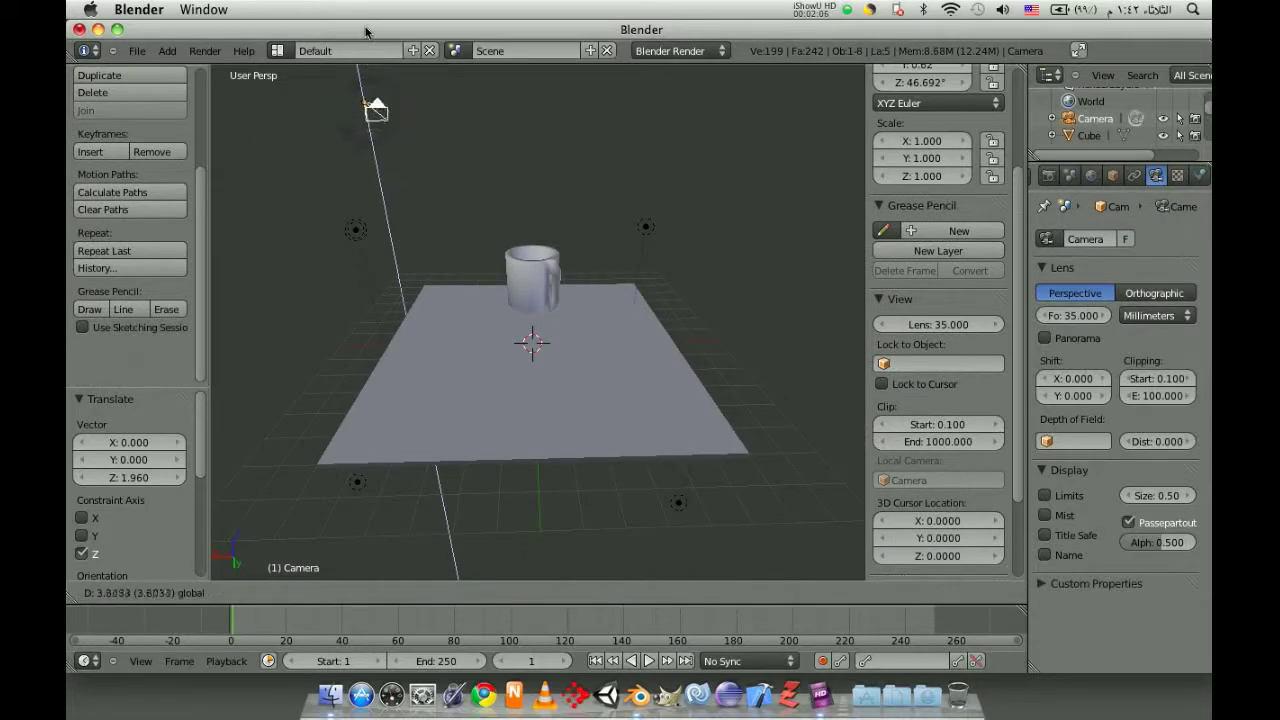
left_click(366, 28)
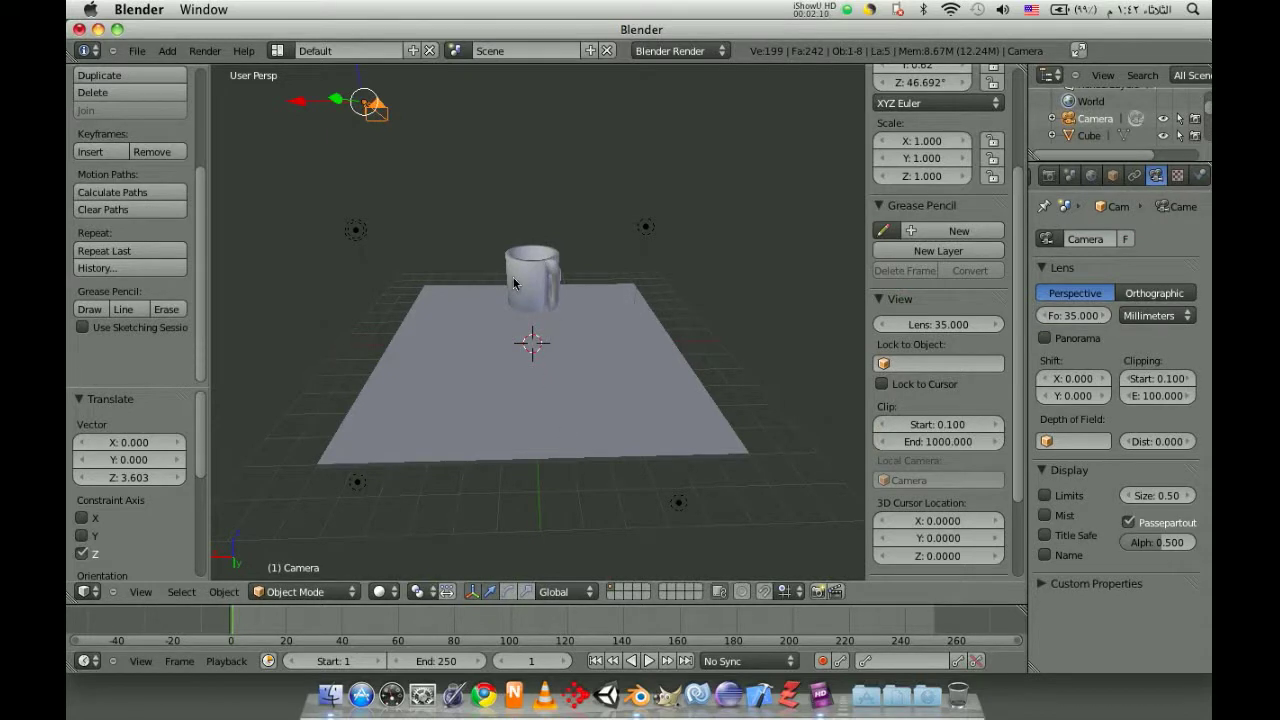
left_click(205, 50)
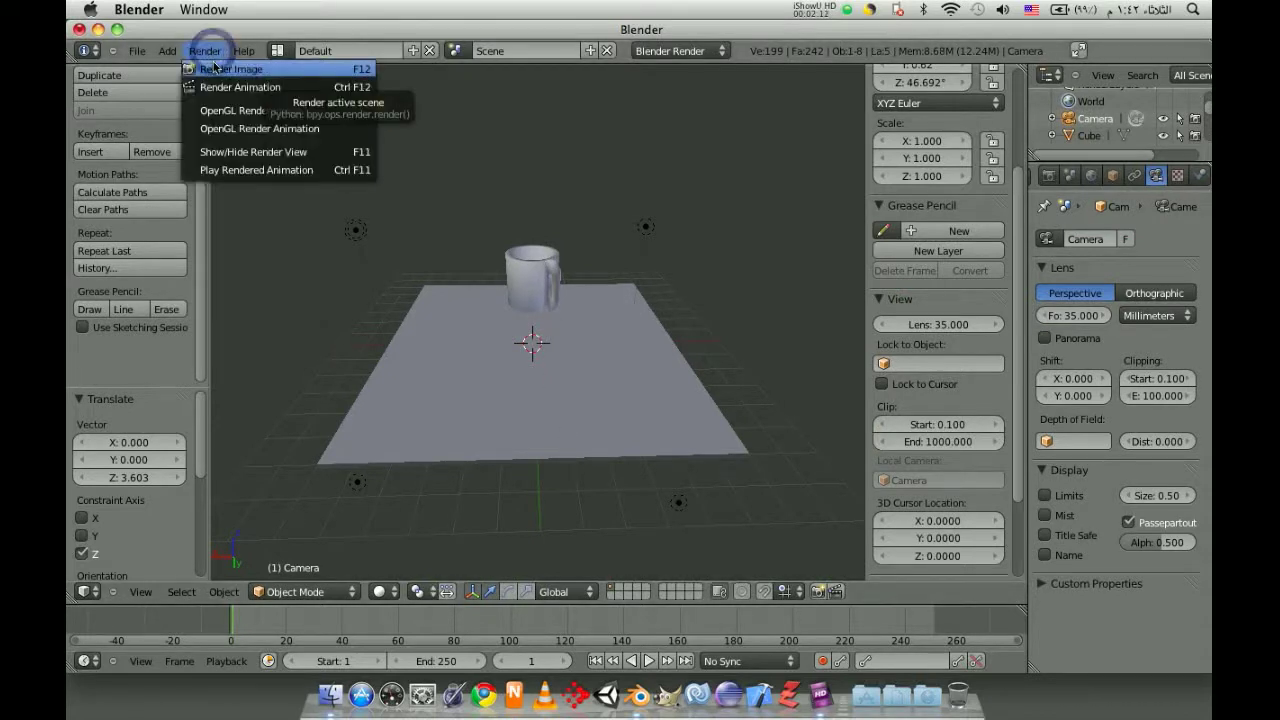
left_click(214, 70)
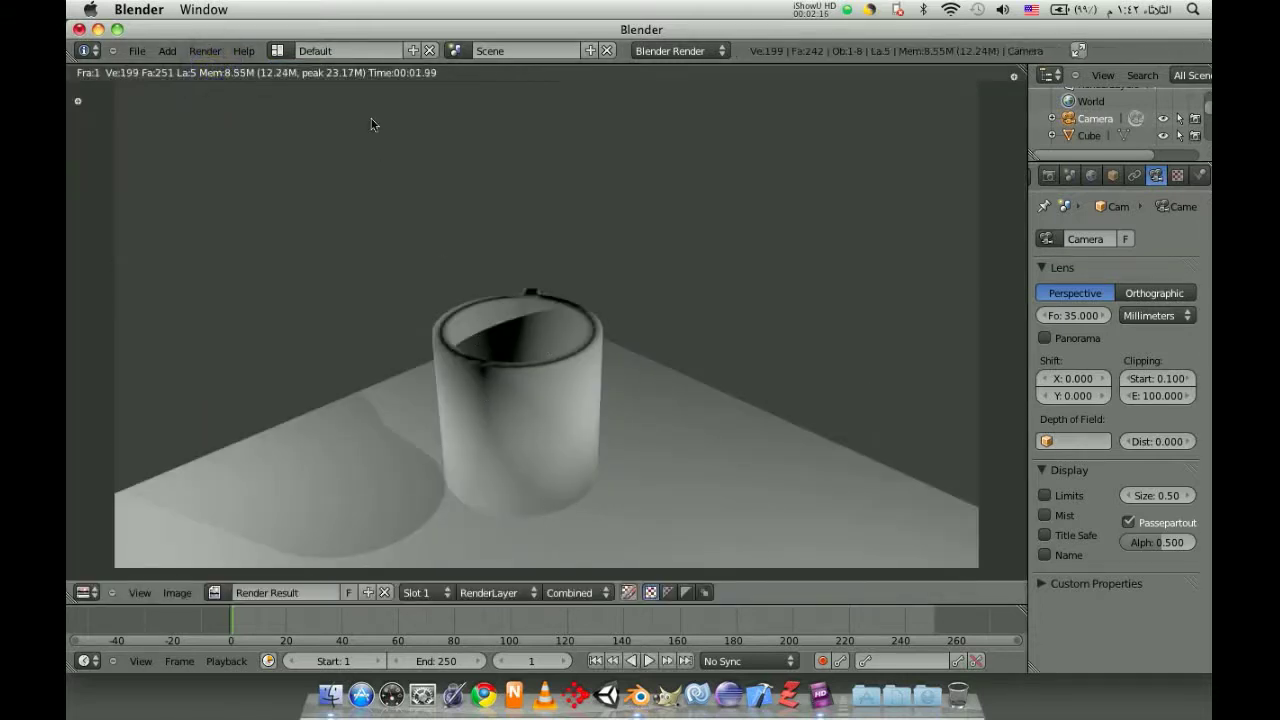
key("Escape")
right_click(651, 231)
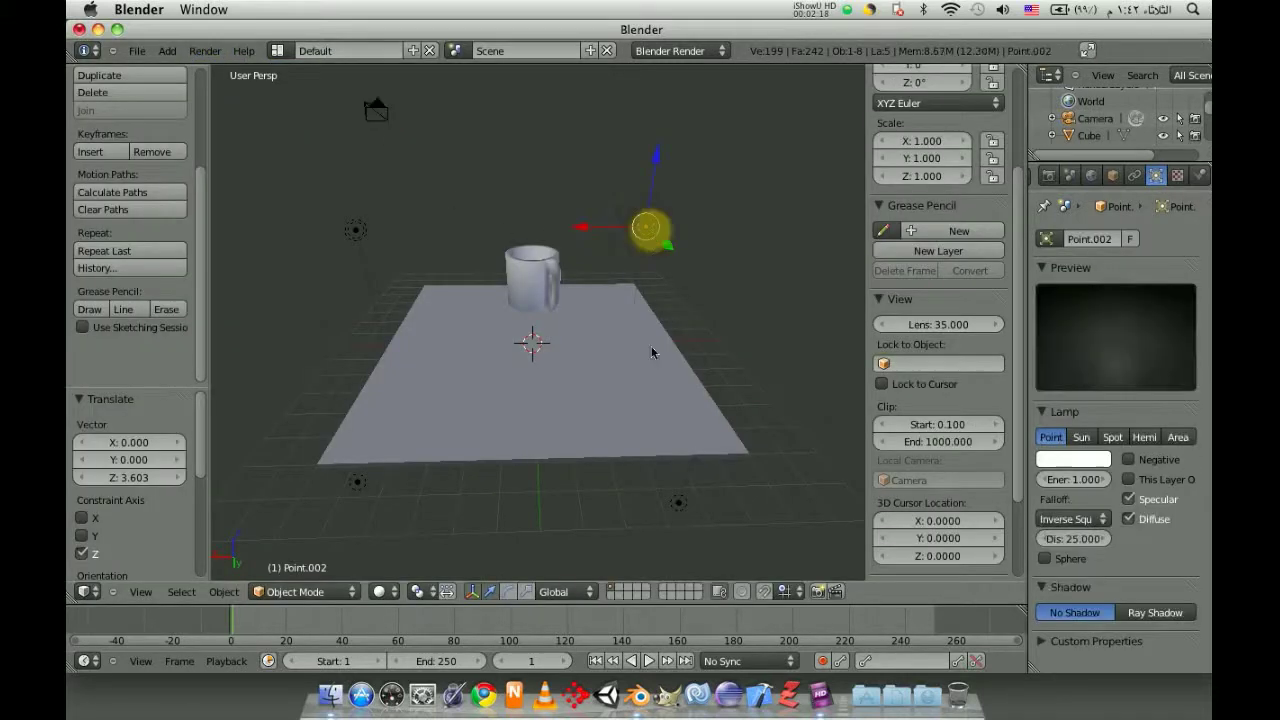
Switch to wireframe display and select the point lamp Point.001
middle_click_drag(682, 404, 720, 377)
key("z")
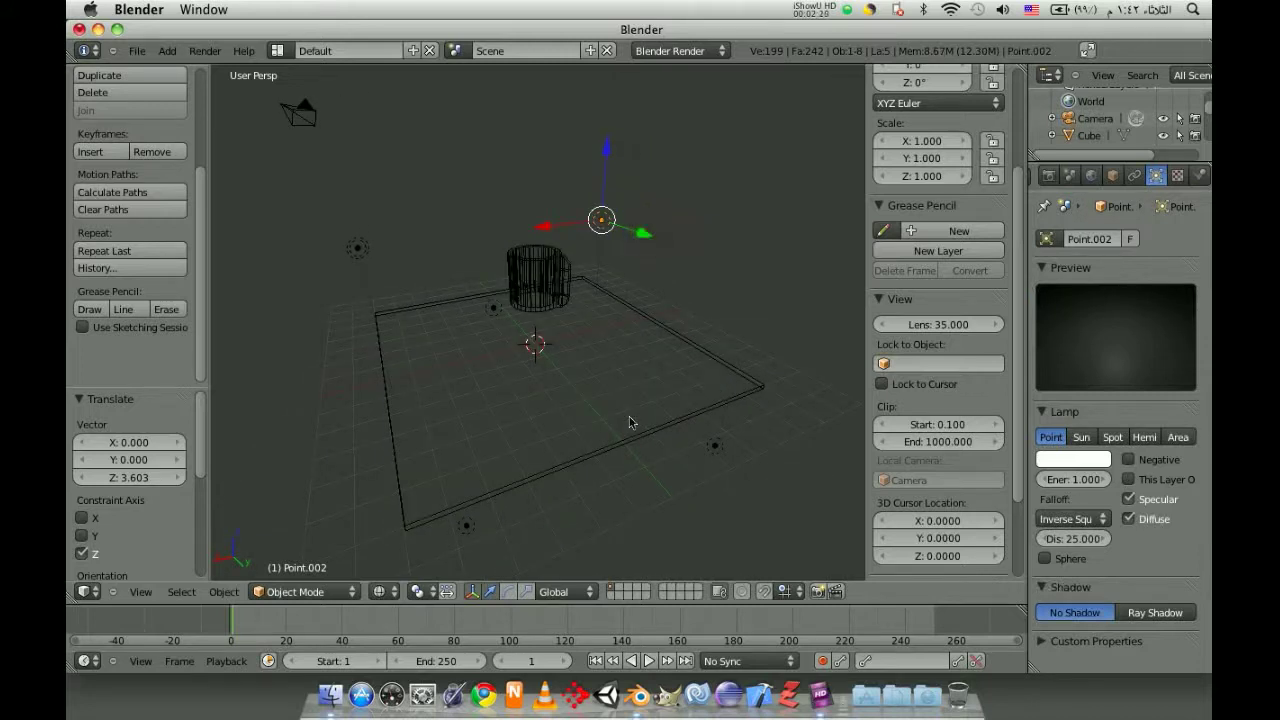
right_click(495, 318)
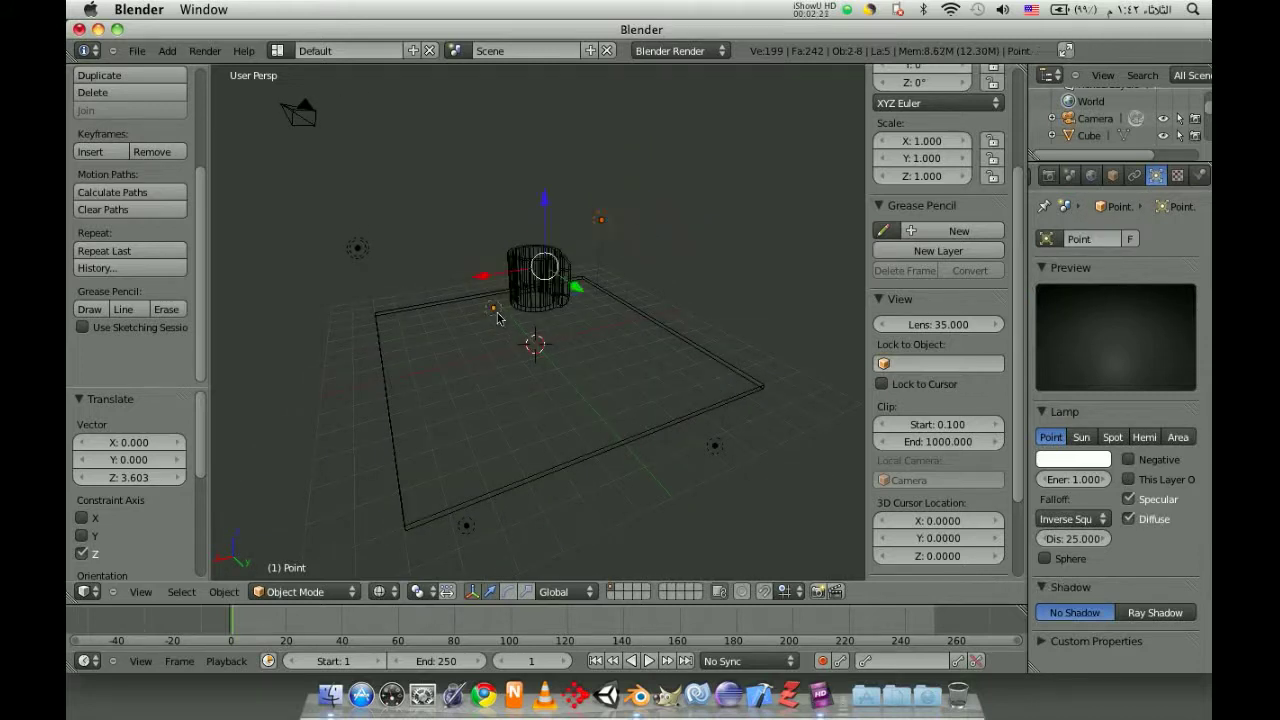
right_click(357, 249)
right_click(466, 527)
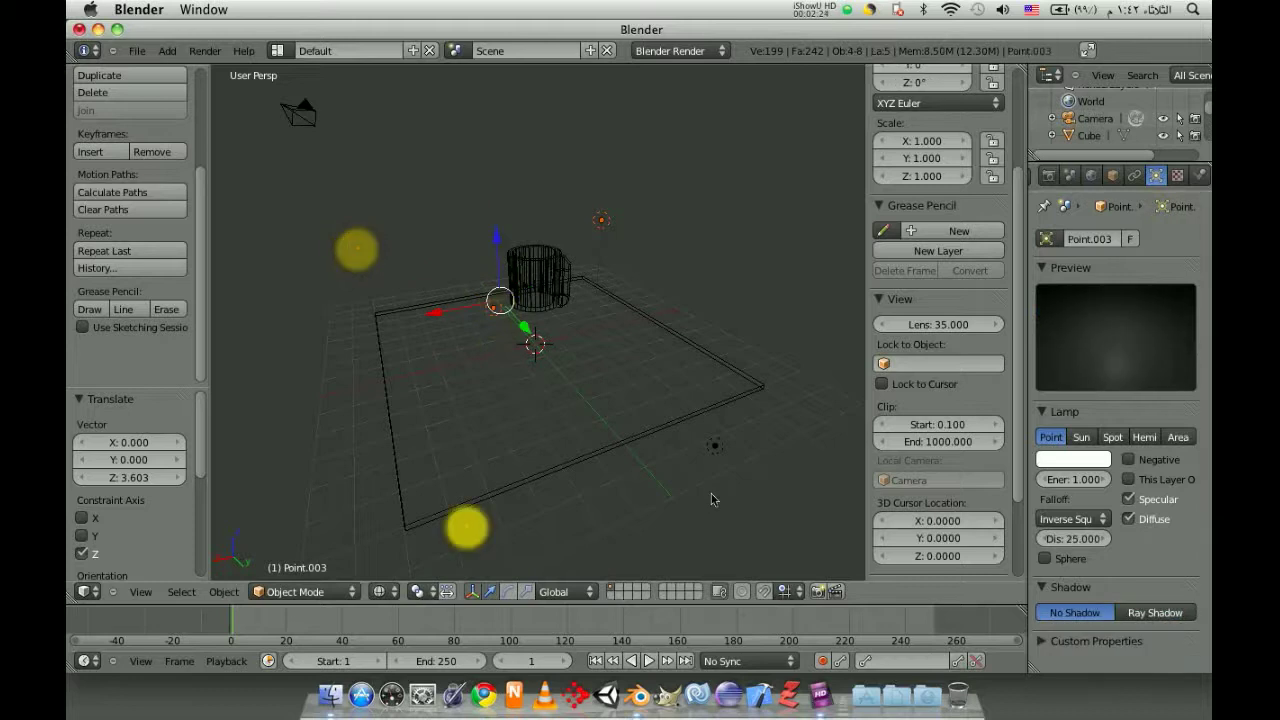
right_click(715, 447)
Raise Point.001 by 3.694 units along Z and render a test image
key("g")
key("z")
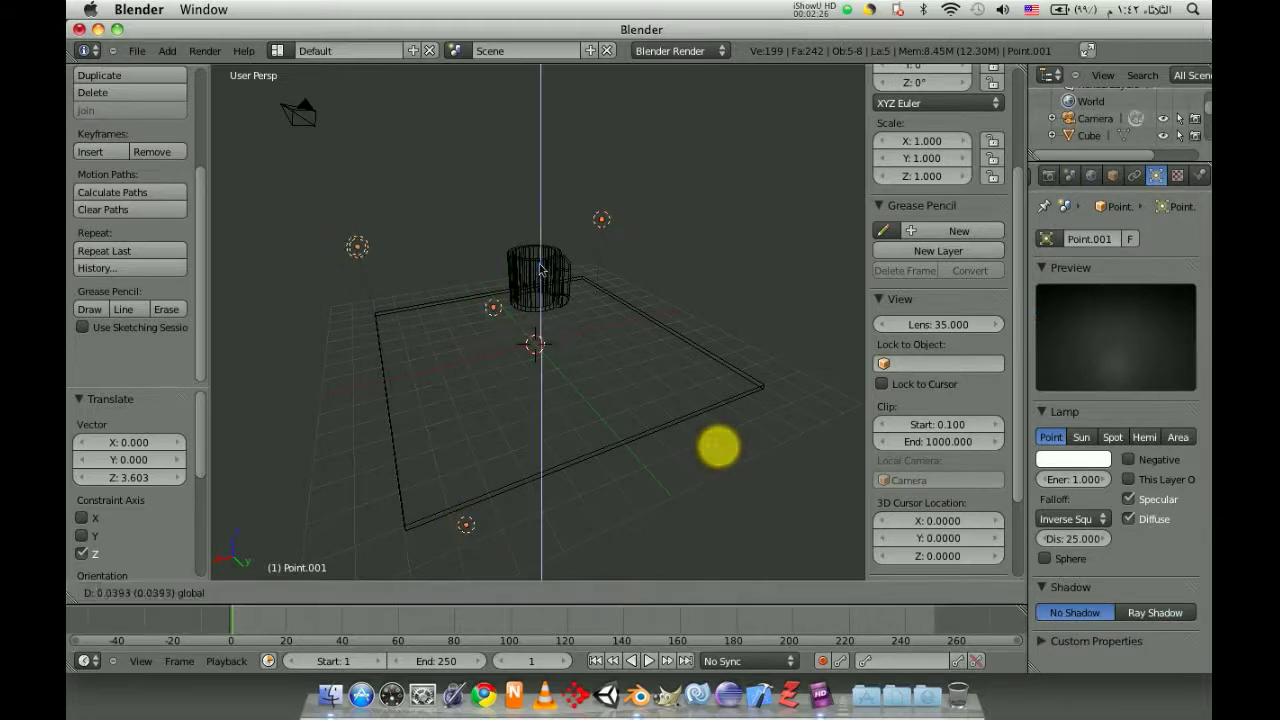
left_click(540, 152)
mouse_move(540, 160)
middle_mouse_down()
mouse_move(636, 342)
mouse_move(587, 372)
middle_mouse_up()
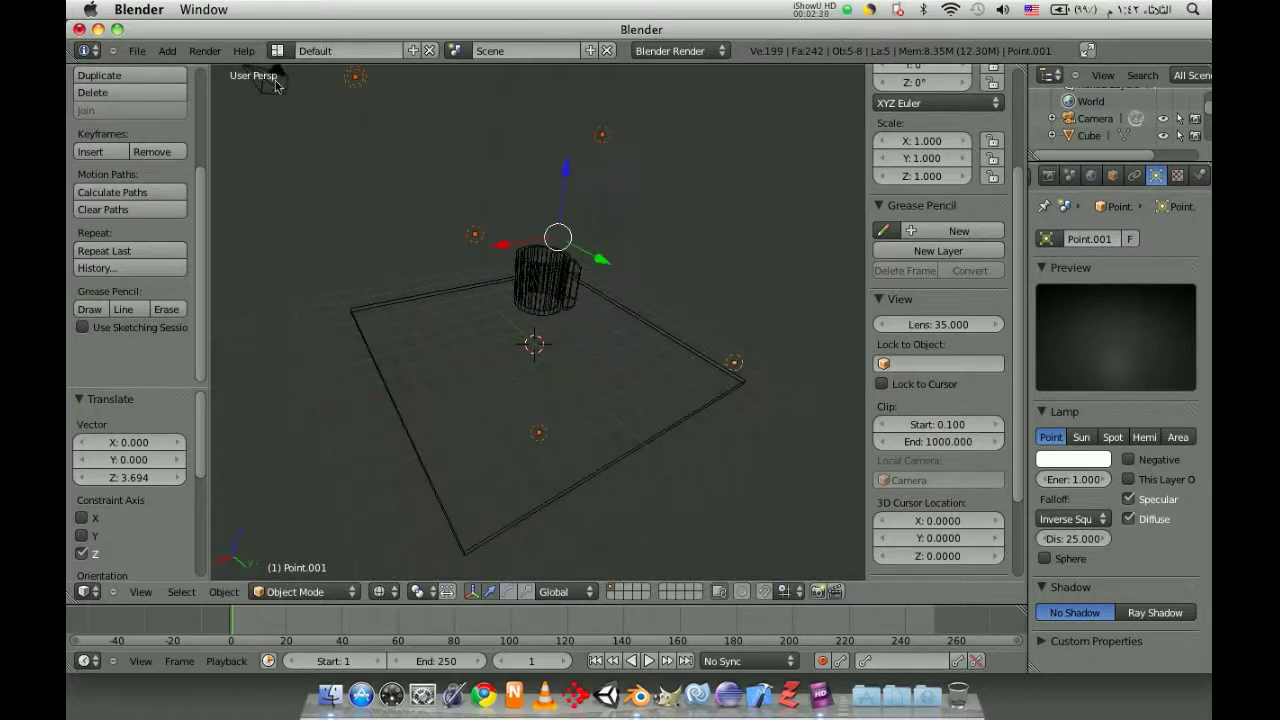
left_click(207, 51)
left_click(212, 66)
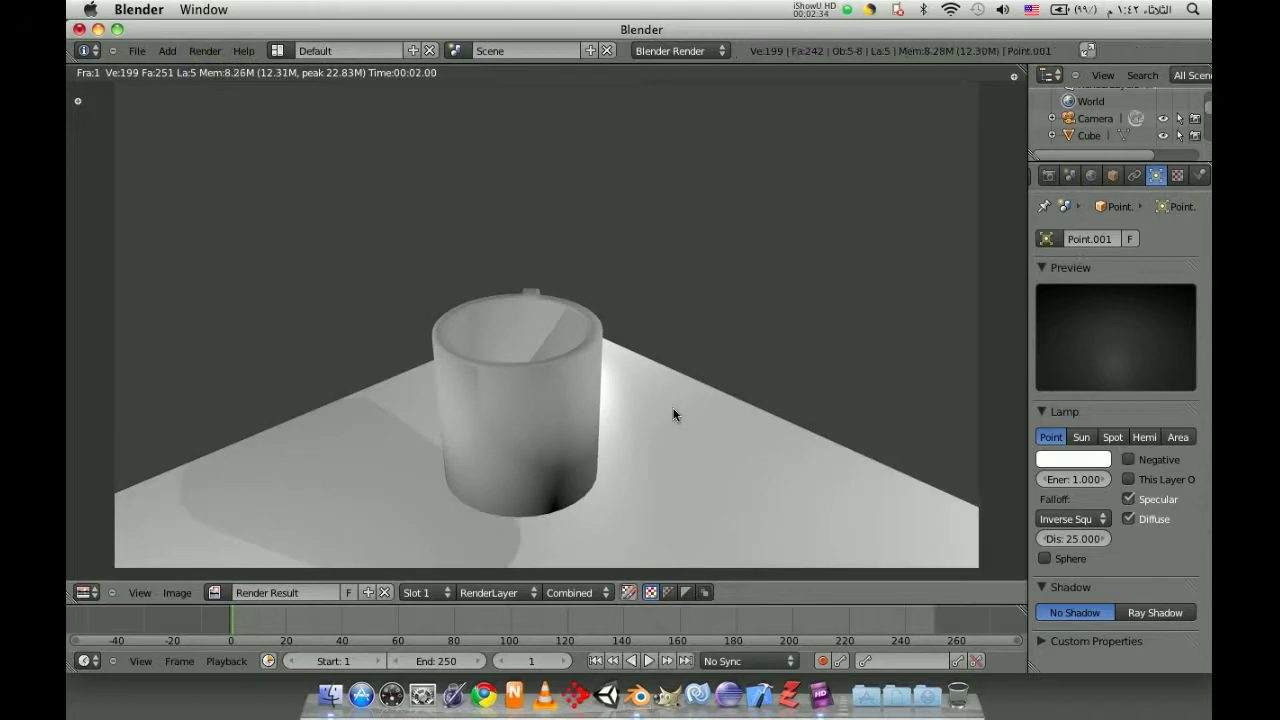
key("Escape")
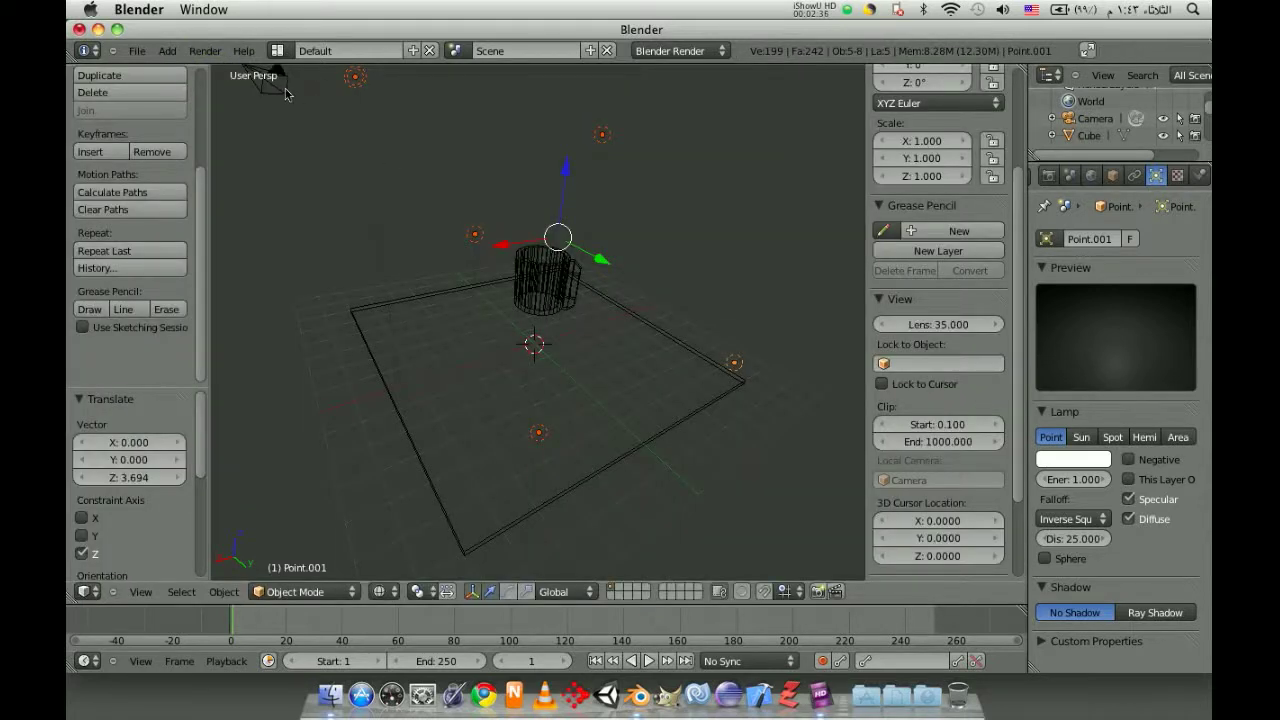
Tilt the camera -11.923° around the global X axis
right_click(280, 88)
scroll(486, 223, "down", 1)
scroll(486, 223, "down", 1)
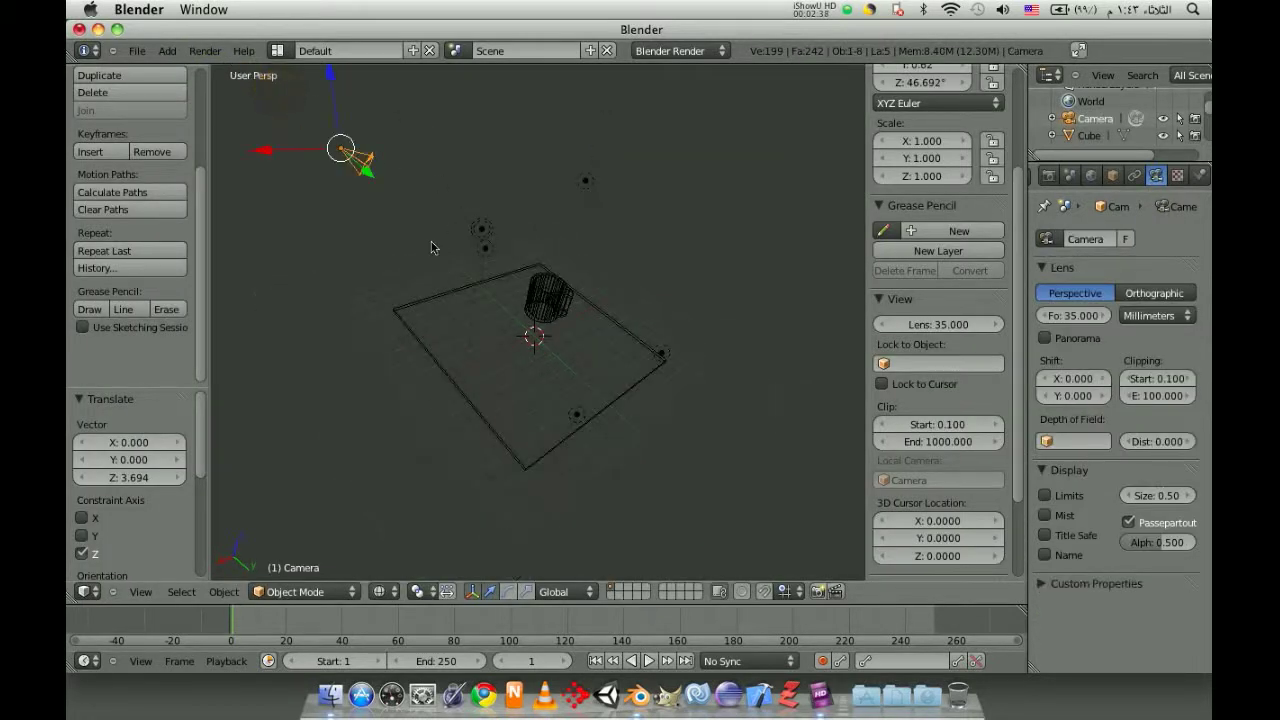
key("r")
key("y")
key("x")
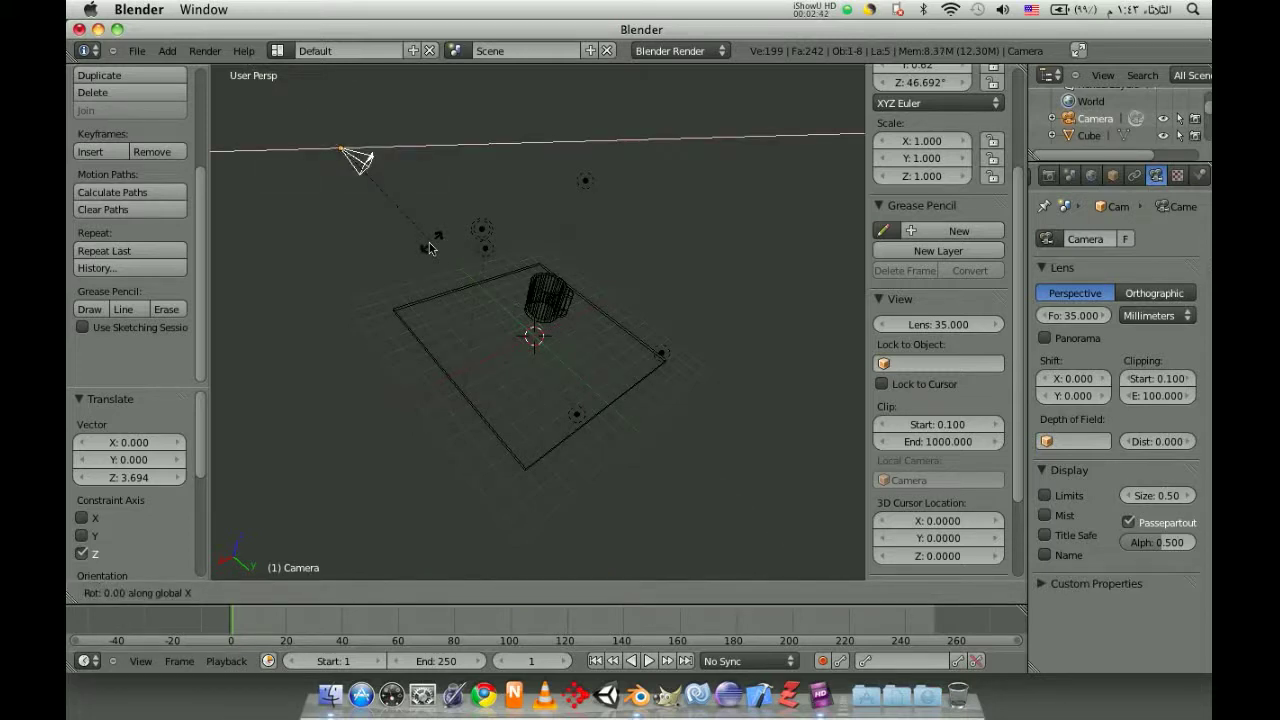
left_click(409, 265)
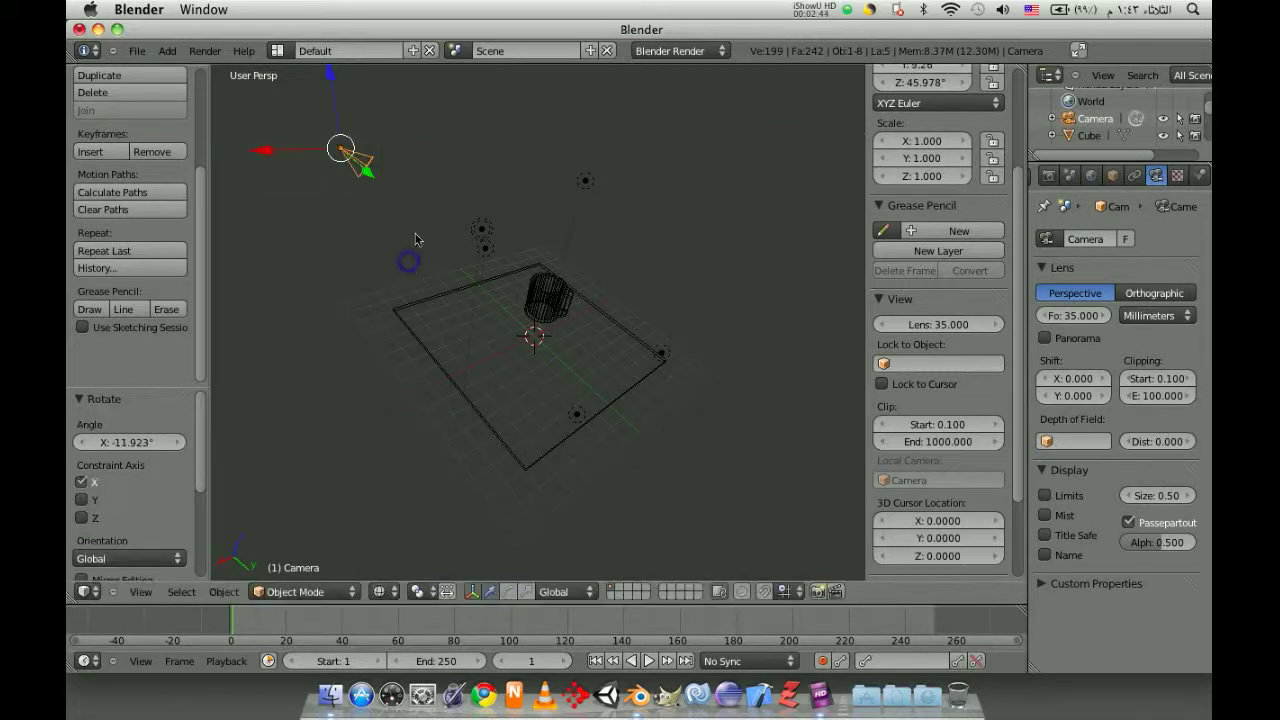
Render a test image from the camera, then zoom the view closer to the mug
left_click(205, 50)
left_click(210, 69)
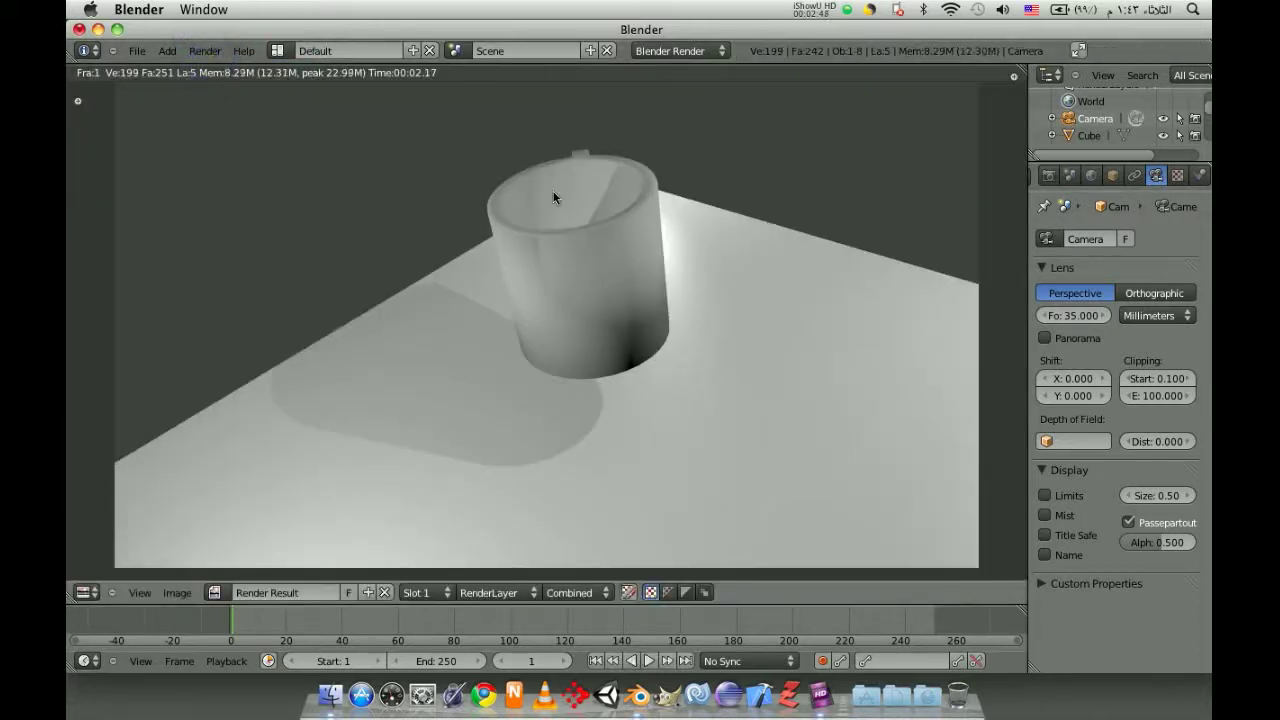
key("Escape")
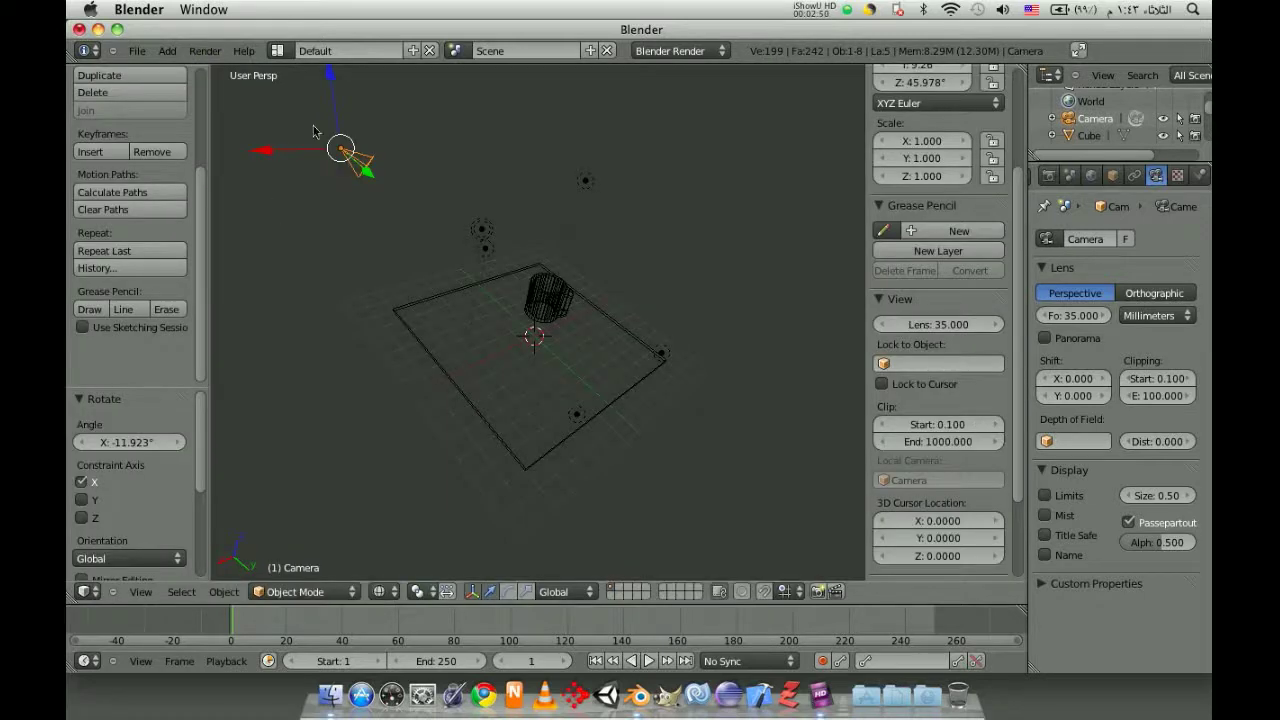
mouse_move(533, 347)
middle_mouse_down()
mouse_move(577, 315)
mouse_move(577, 211)
middle_mouse_up()
scroll(577, 315, "up", 4)
scroll(577, 315, "up", 4)
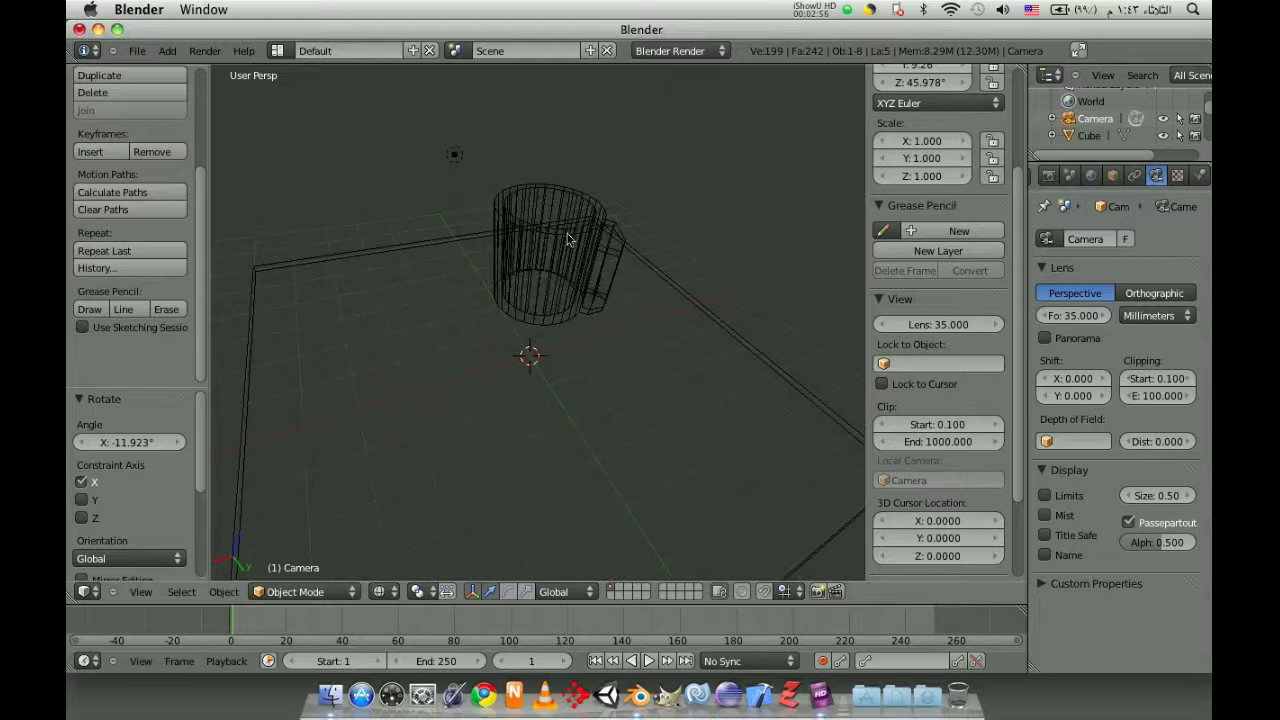
Give the mug Fluid physics of type Obstacle and switch to solid shading
right_click(568, 236)
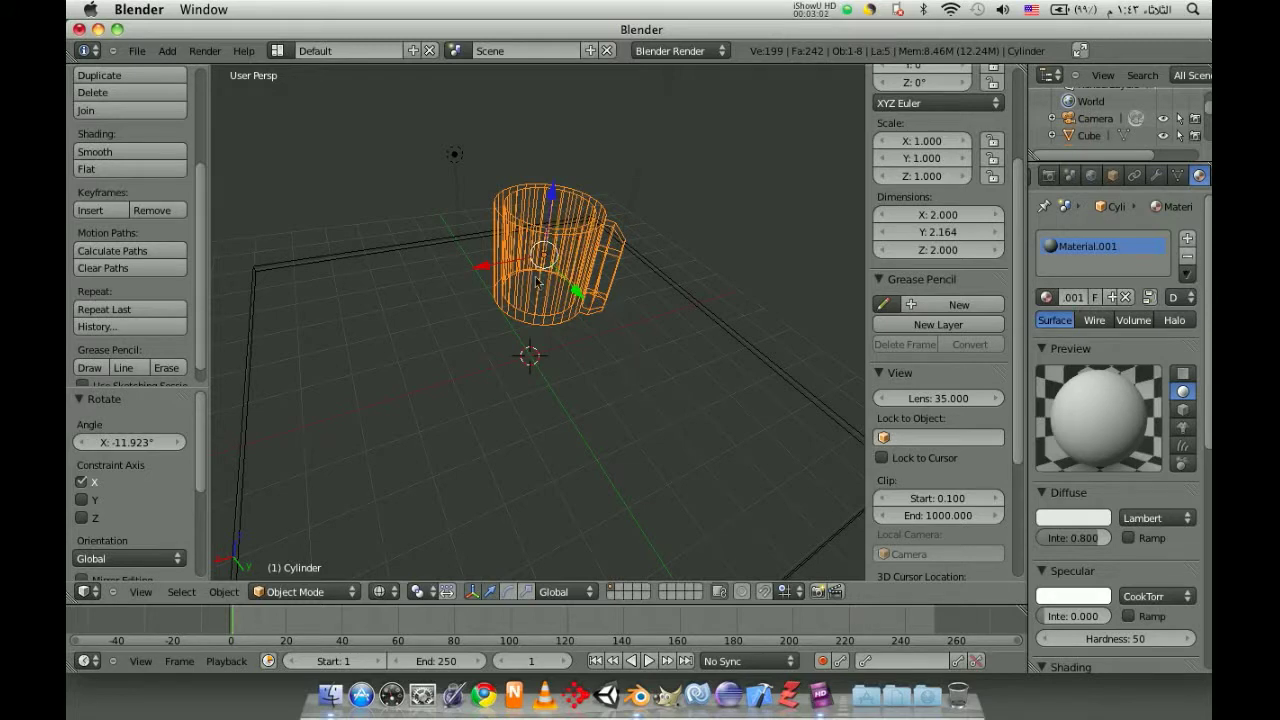
scroll(1198, 181, "down", 3)
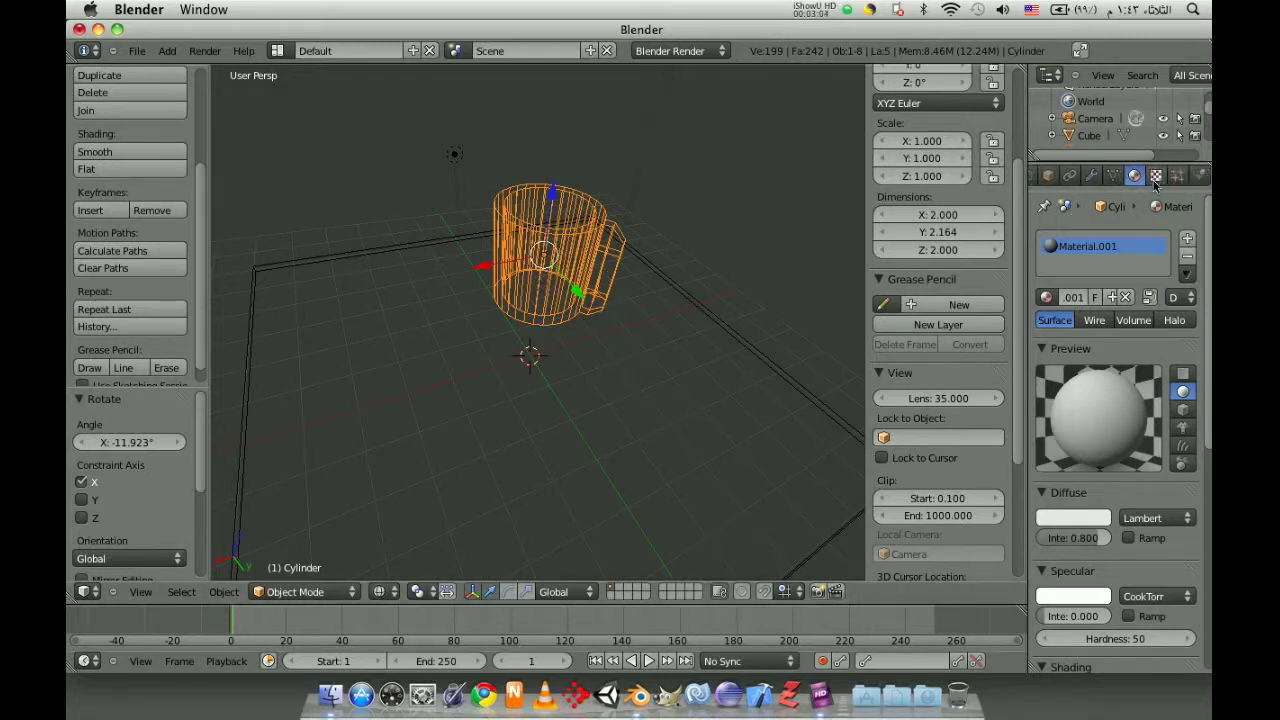
left_click(1199, 178)
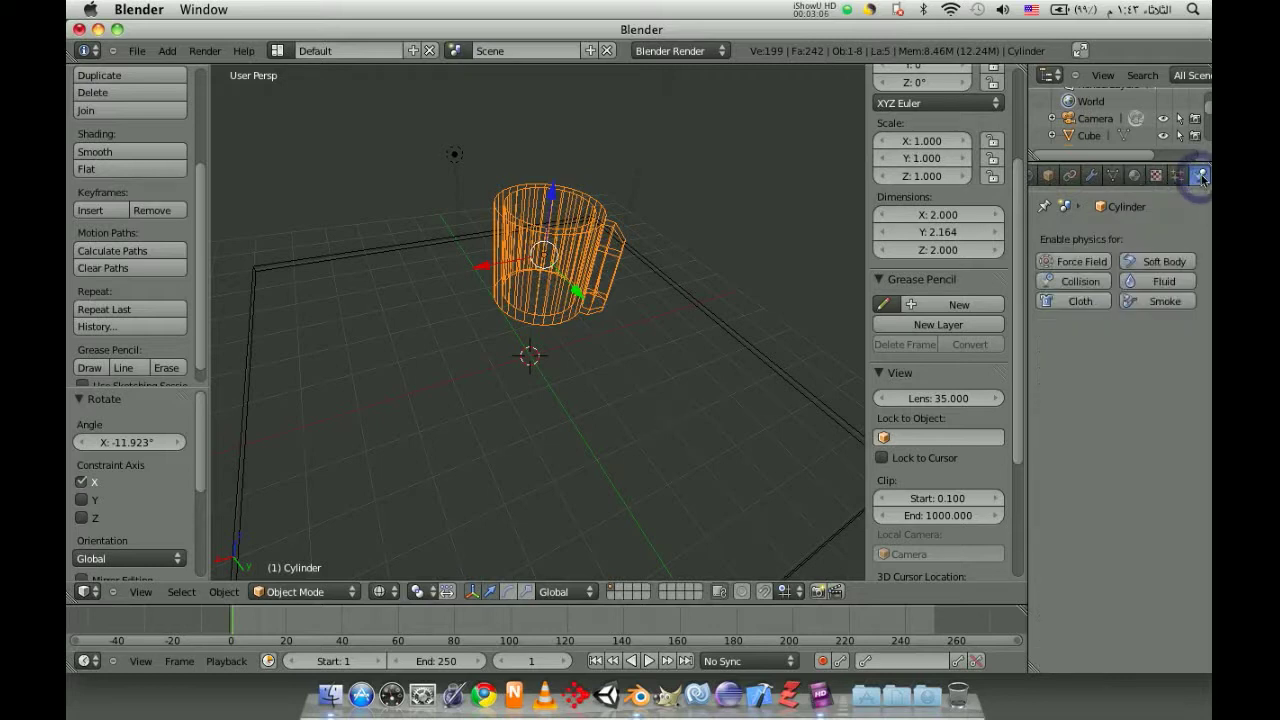
left_click(1164, 281)
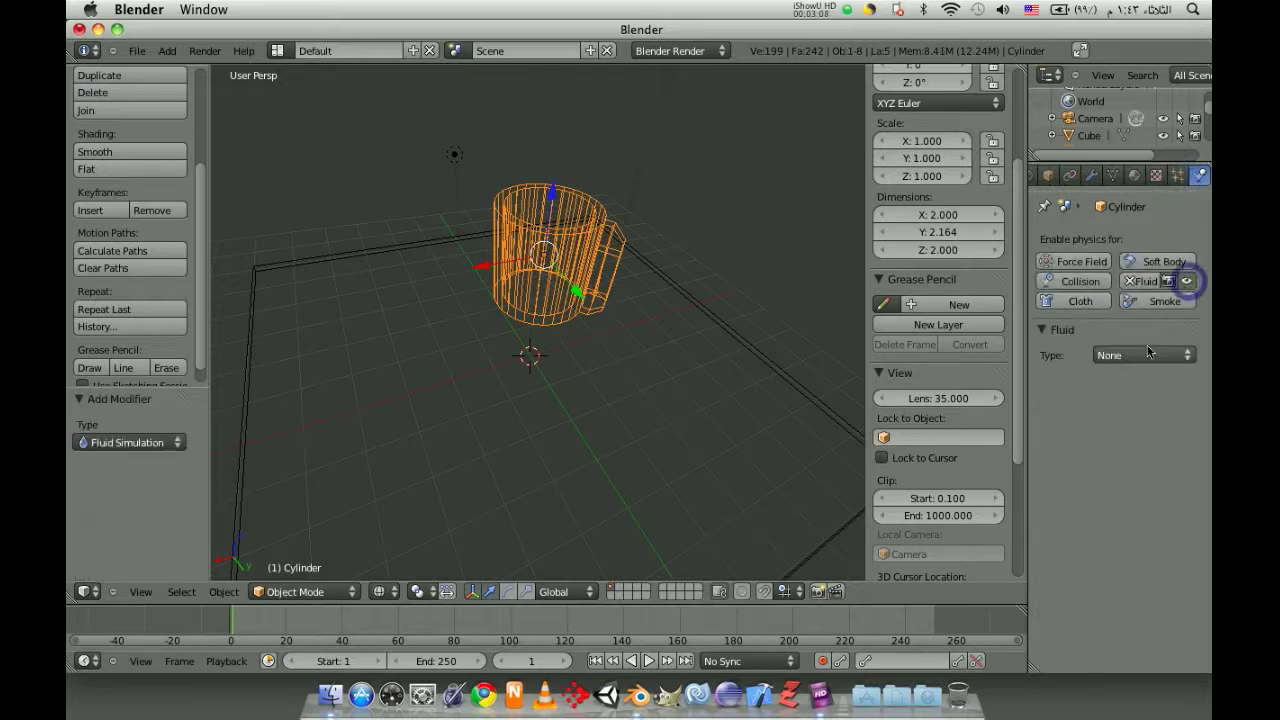
left_click(1105, 356)
left_click(1120, 278)
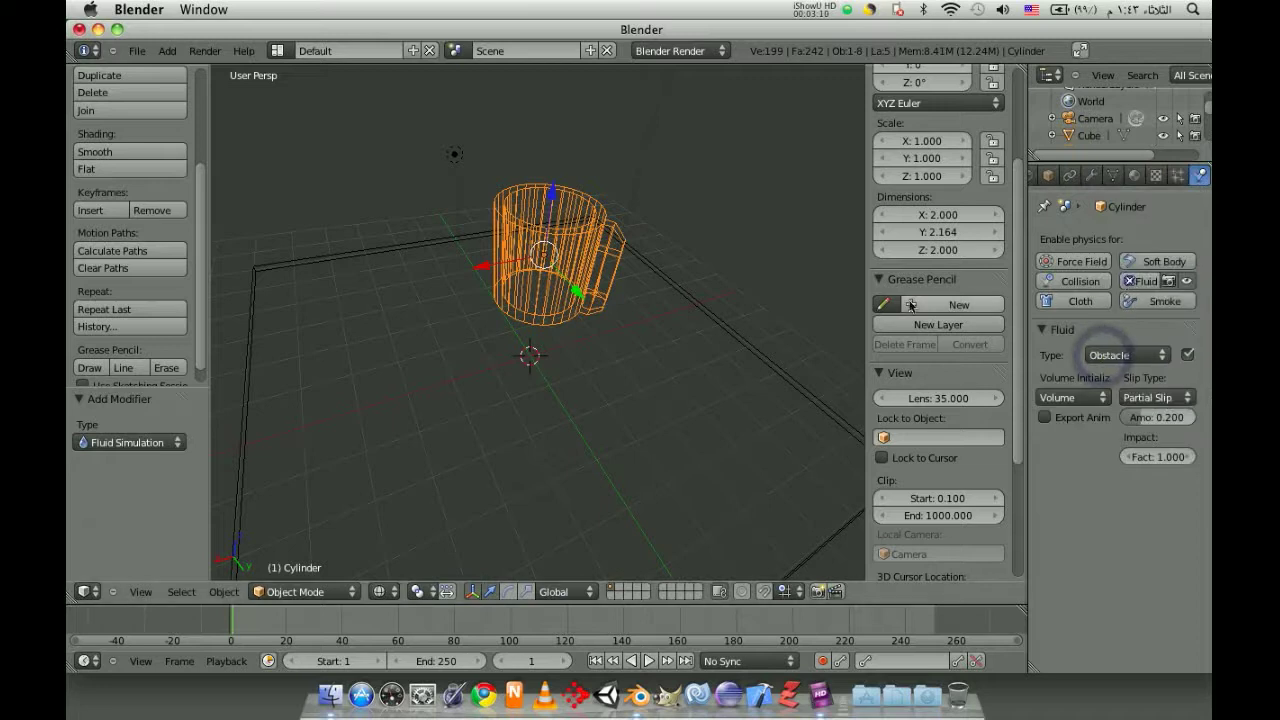
right_click(694, 343)
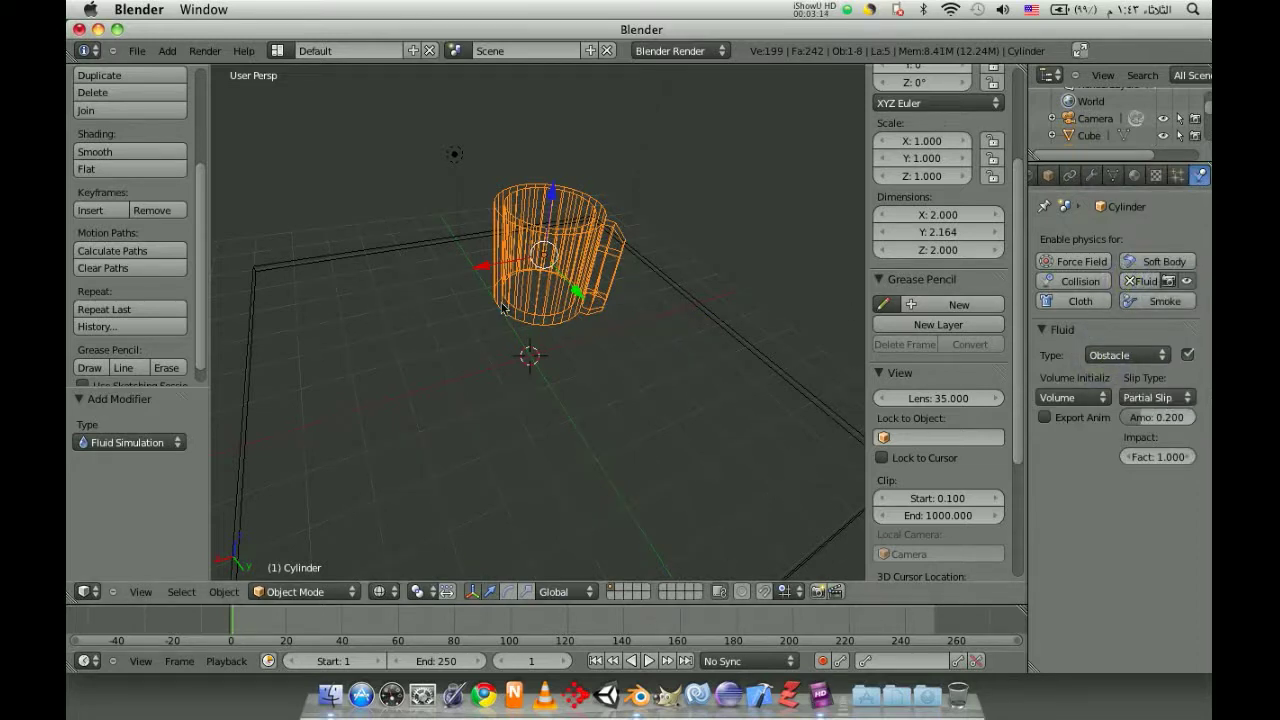
key("Tab")
key("Tab")
key("a")
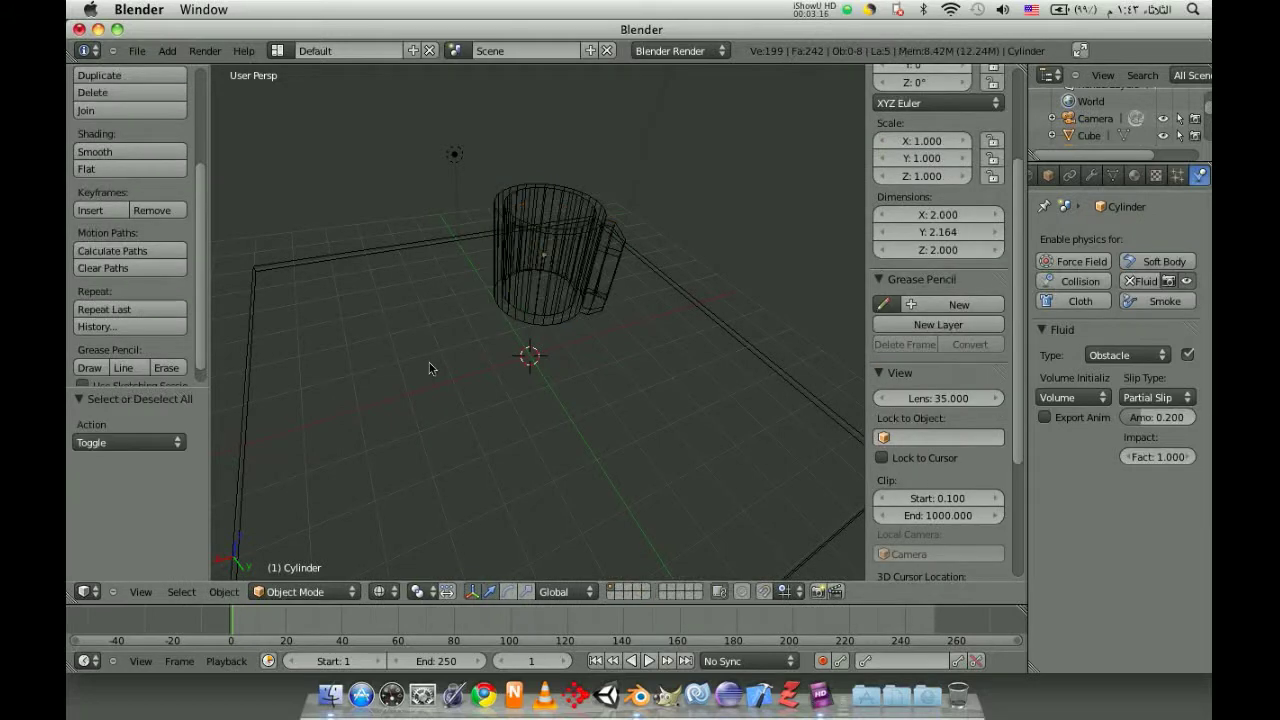
key("z")
Make the floor slab a Fluid Obstacle as well
right_click(425, 381)
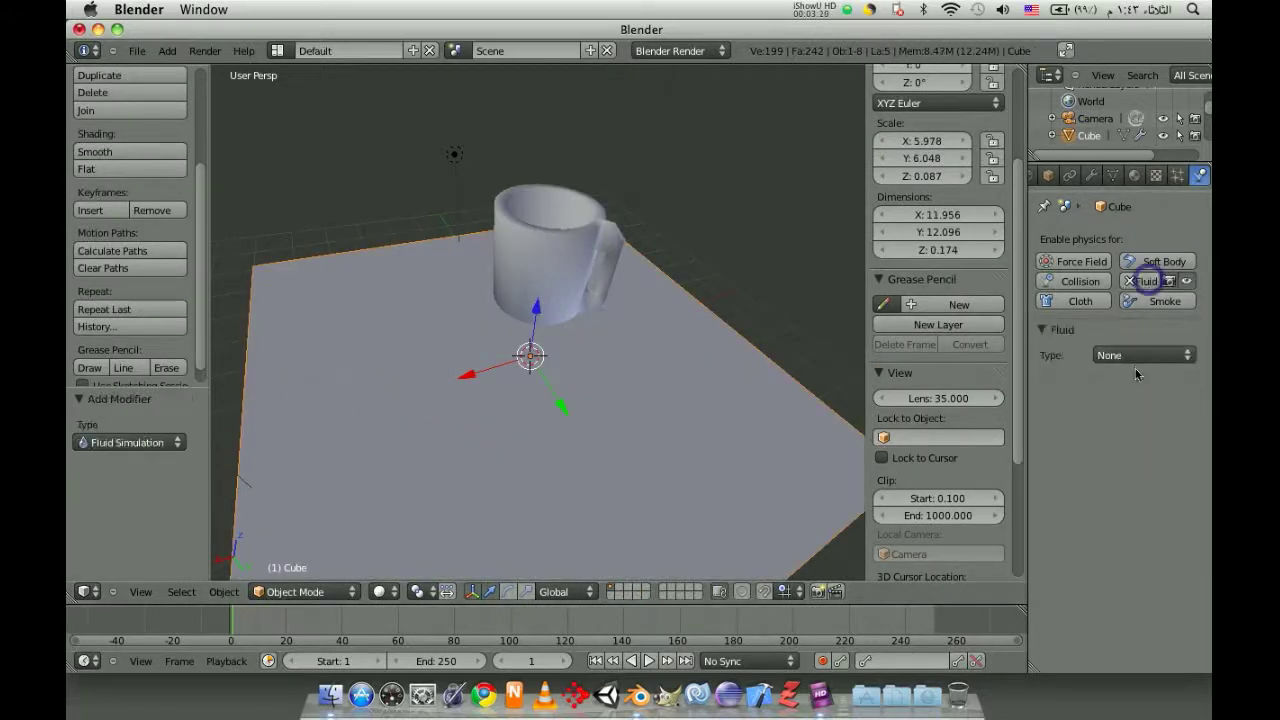
left_click(1136, 356)
left_click(1130, 278)
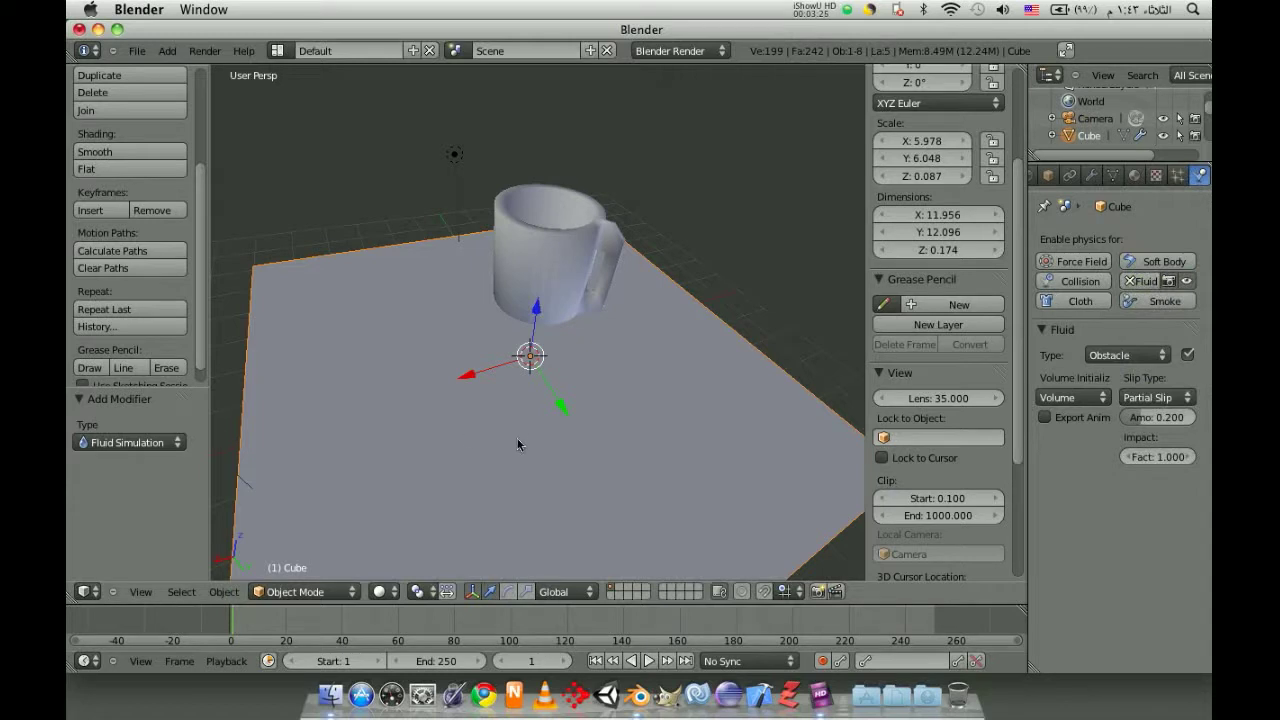
mouse_move(640, 244)
middle_mouse_down()
mouse_move(649, 298)
mouse_move(633, 307)
mouse_move(635, 274)
mouse_move(437, 270)
mouse_move(855, 404)
mouse_move(868, 362)
mouse_move(691, 366)
mouse_move(737, 371)
middle_mouse_up()
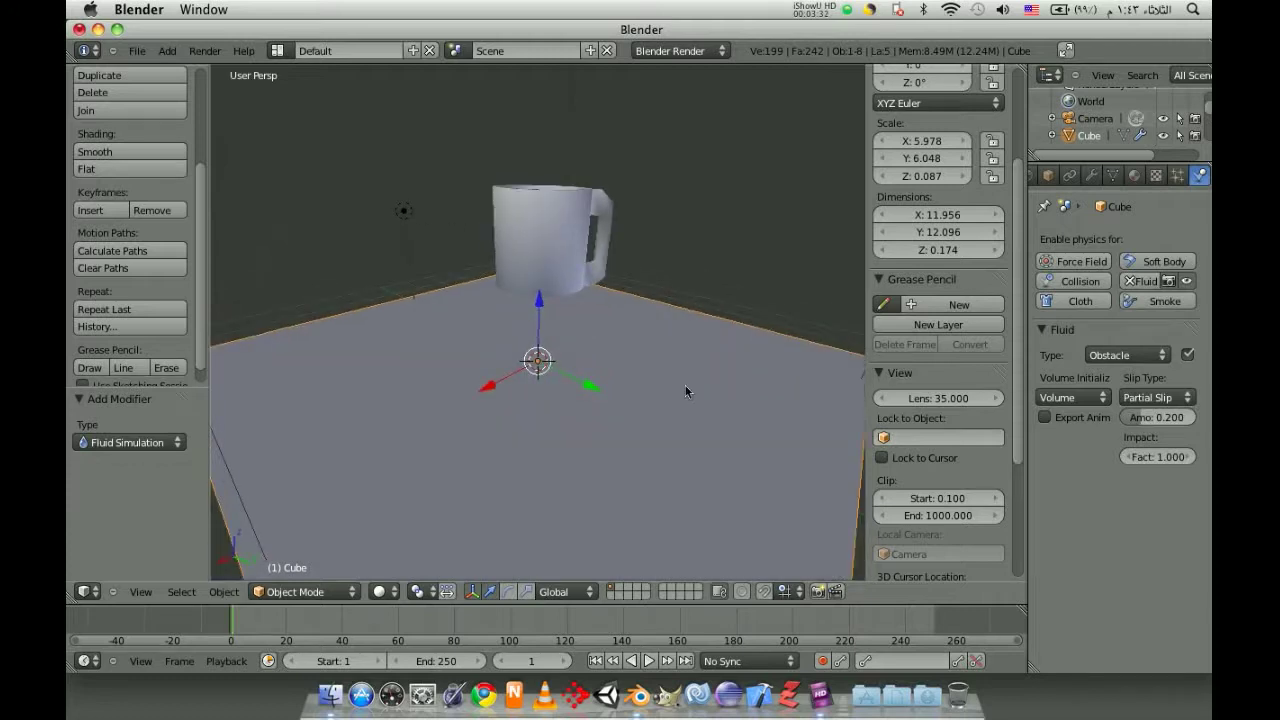
middle_click_drag(670, 393, 680, 378)
middle_click_drag(730, 429, 738, 425)
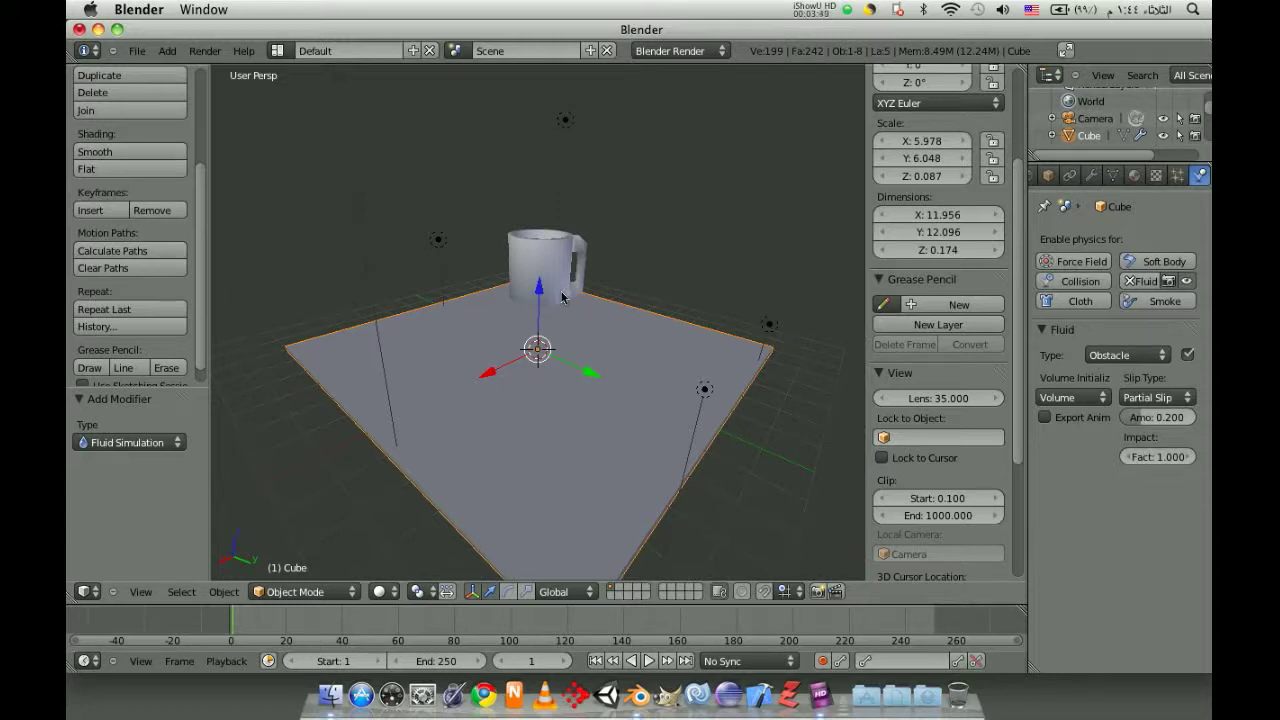
key("a")
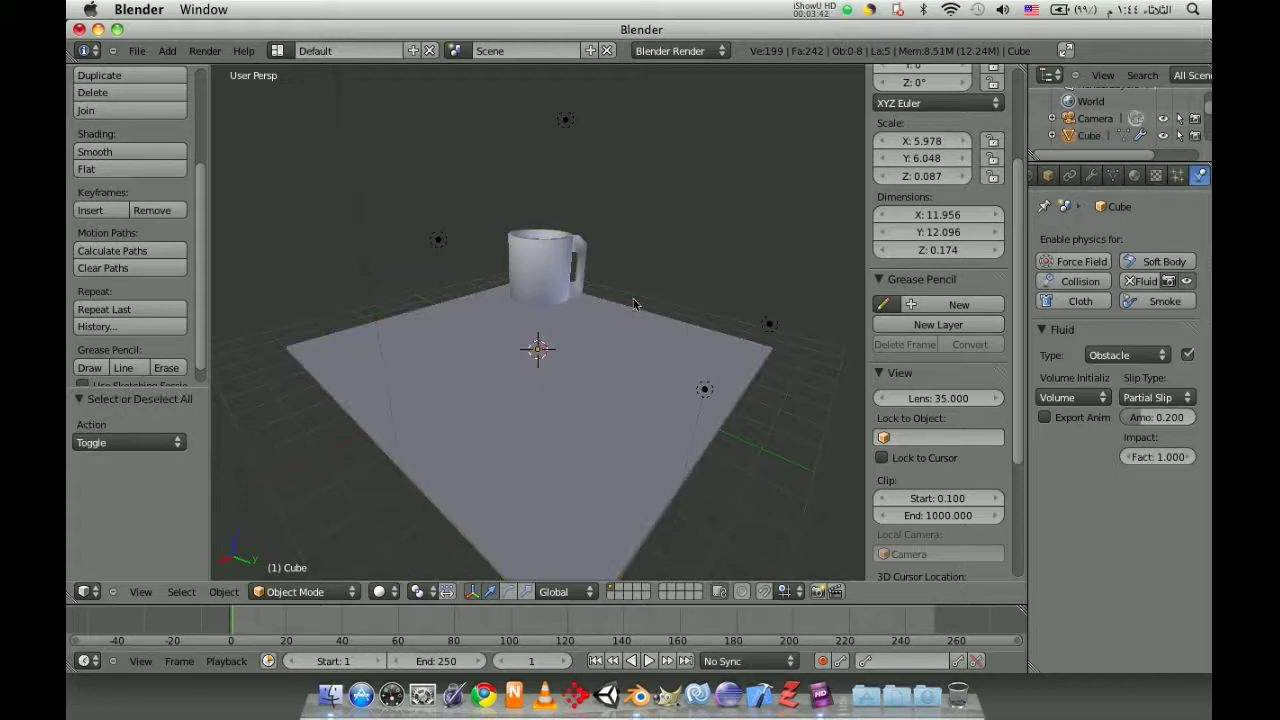
Add a new cube and scale it to 2.347 around the mug
key("shift+a")
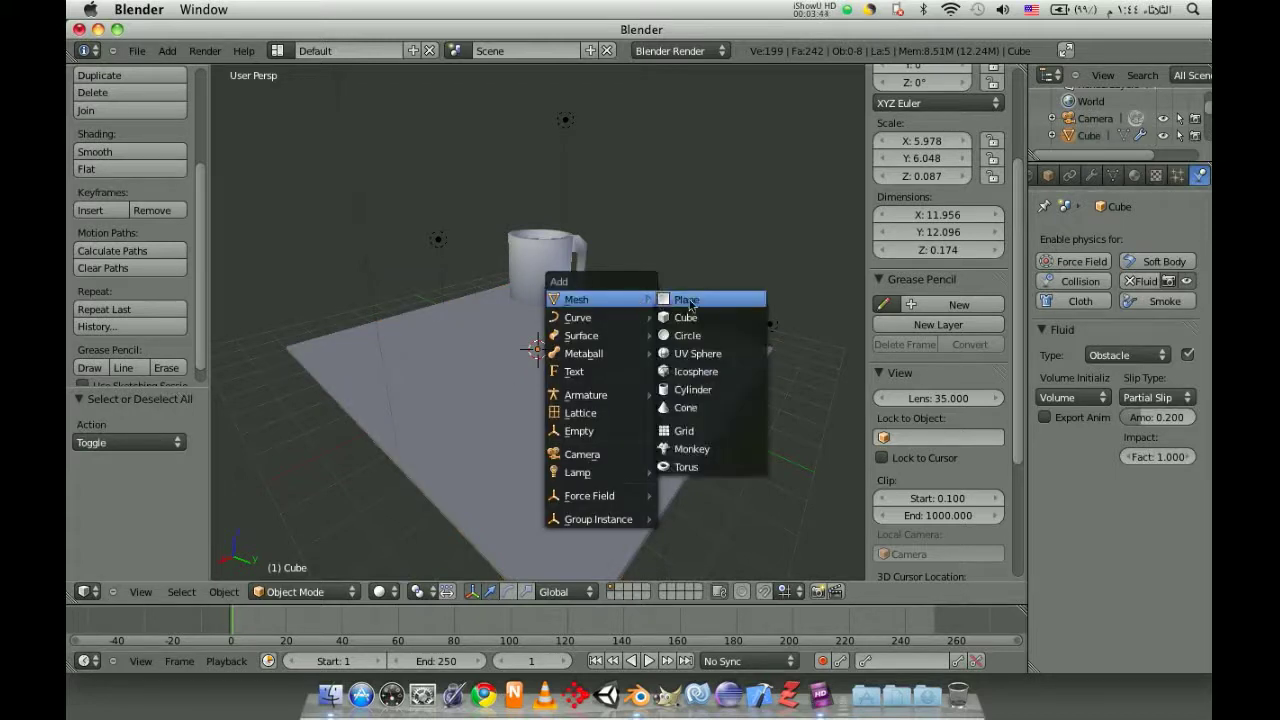
left_click(686, 317)
mouse_move(686, 317)
middle_mouse_down()
mouse_move(464, 376)
mouse_move(467, 358)
middle_mouse_up()
key("s")
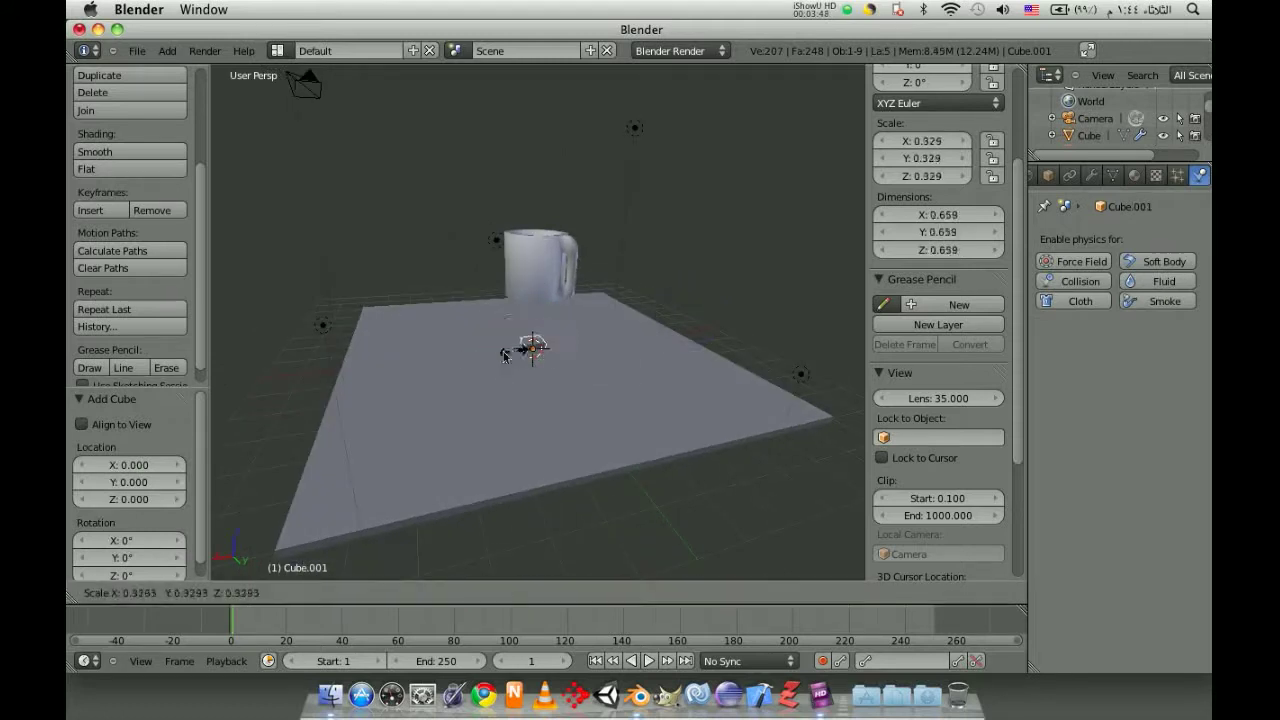
left_click(393, 355)
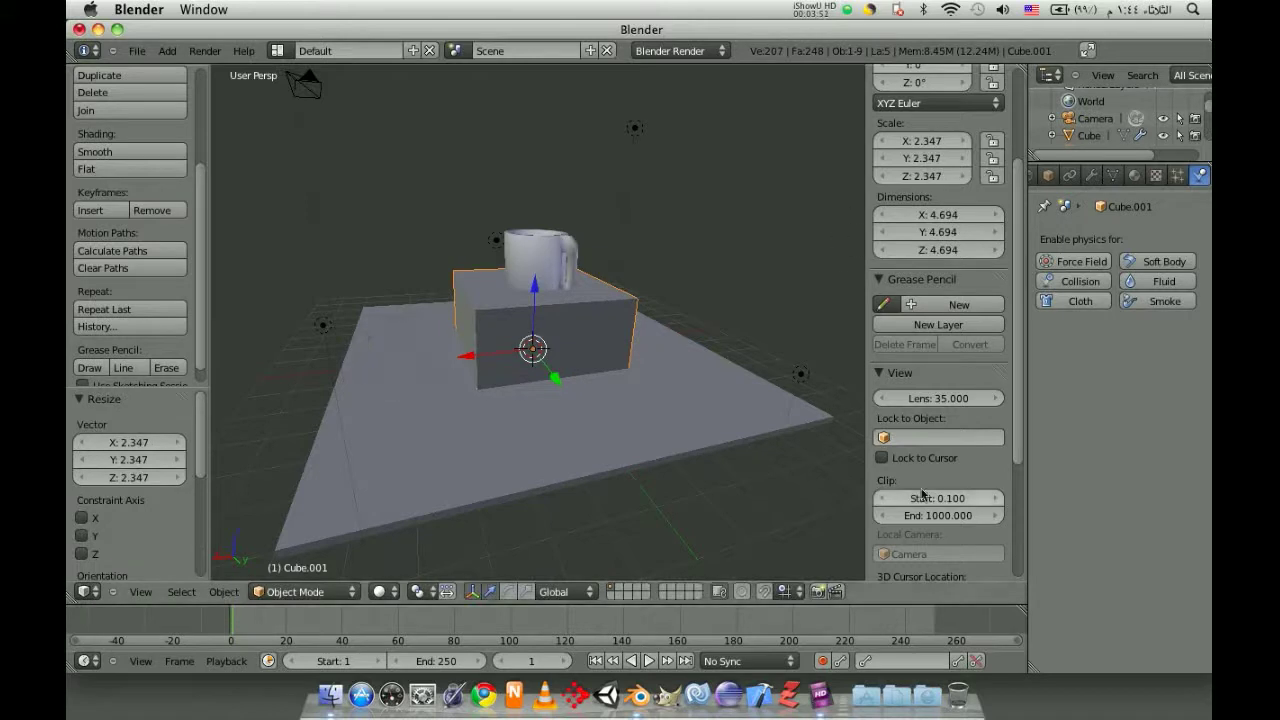
Rename the new cube 'Domain'
scroll(960, 495, "down", 3)
scroll(960, 492, "down", 2)
scroll(960, 495, "down", 2)
left_click(958, 497)
type("Do")
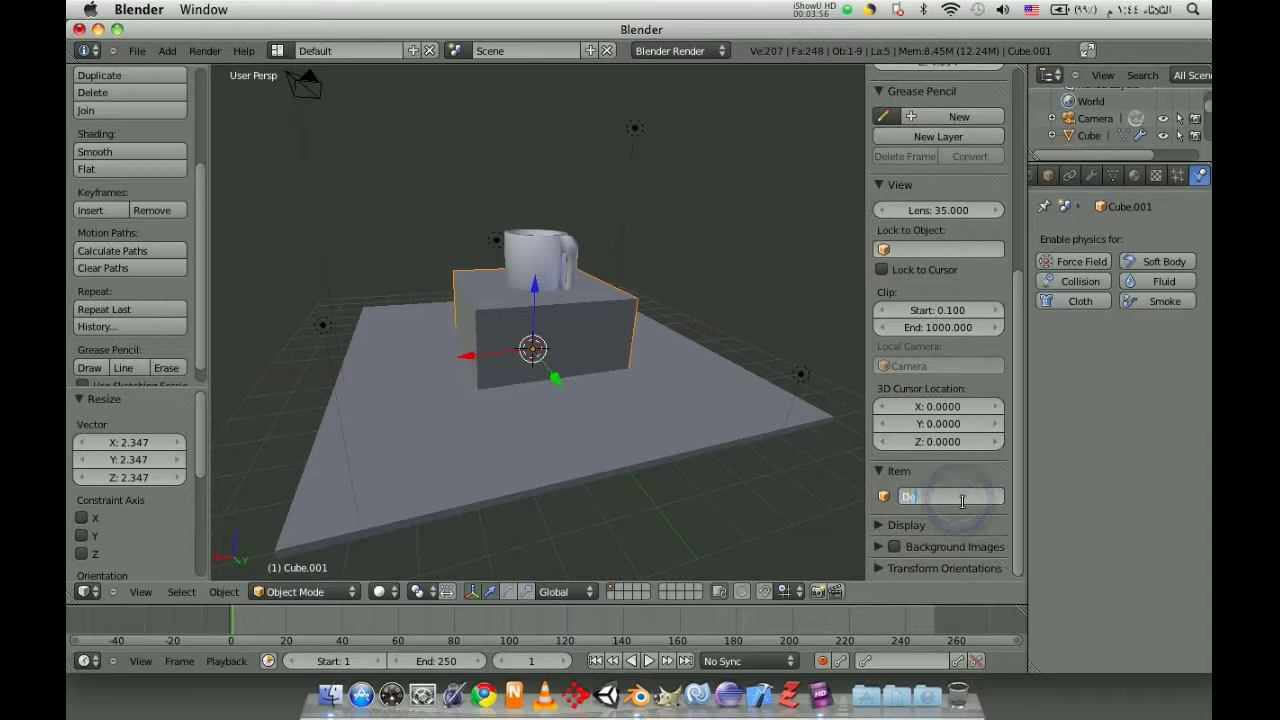
key("Return")
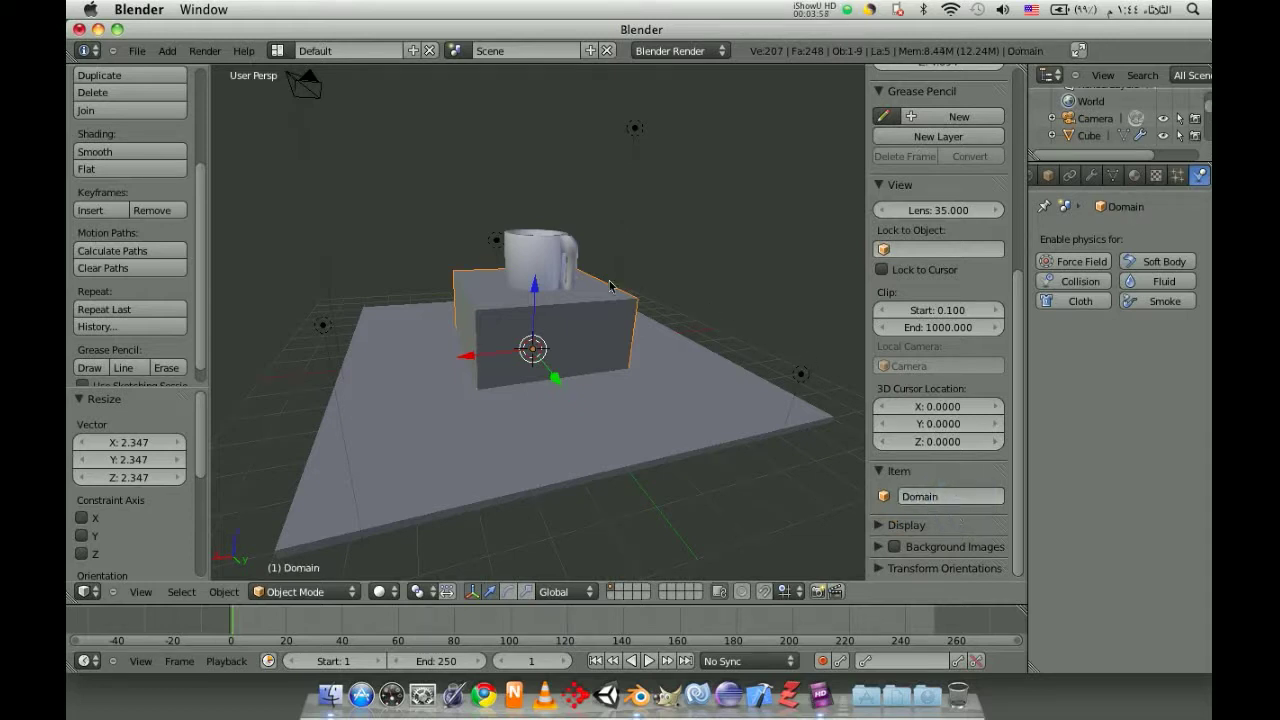
Rename the mug 'Cup' and the floor slab 'Floor'
right_click(540, 262)
left_click(952, 496)
type("Cup")
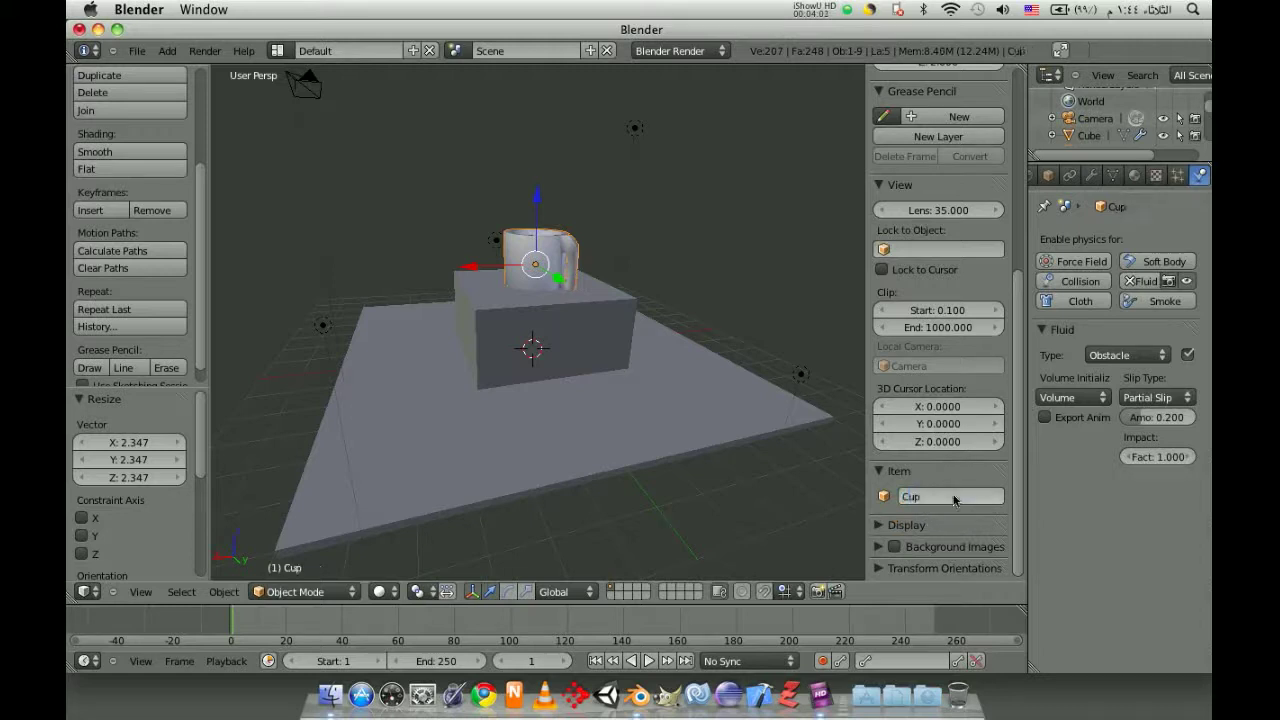
key("Return")
right_click(576, 443)
left_click(952, 496)
type("or")
key("Return")
right_click(549, 356)
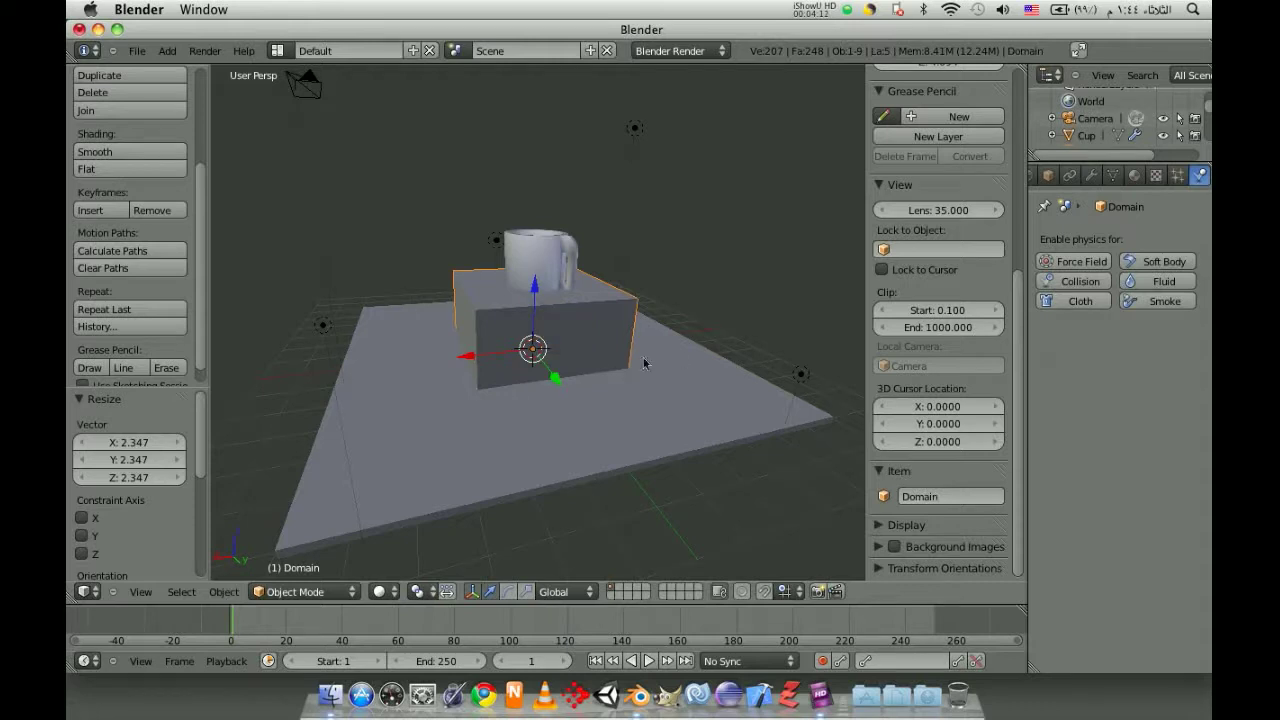
Switch to wireframe shading and stretch the Domain box along Y
key("z")
mouse_move(572, 366)
middle_mouse_down()
mouse_move(640, 435)
mouse_move(677, 434)
mouse_move(476, 399)
middle_mouse_up()
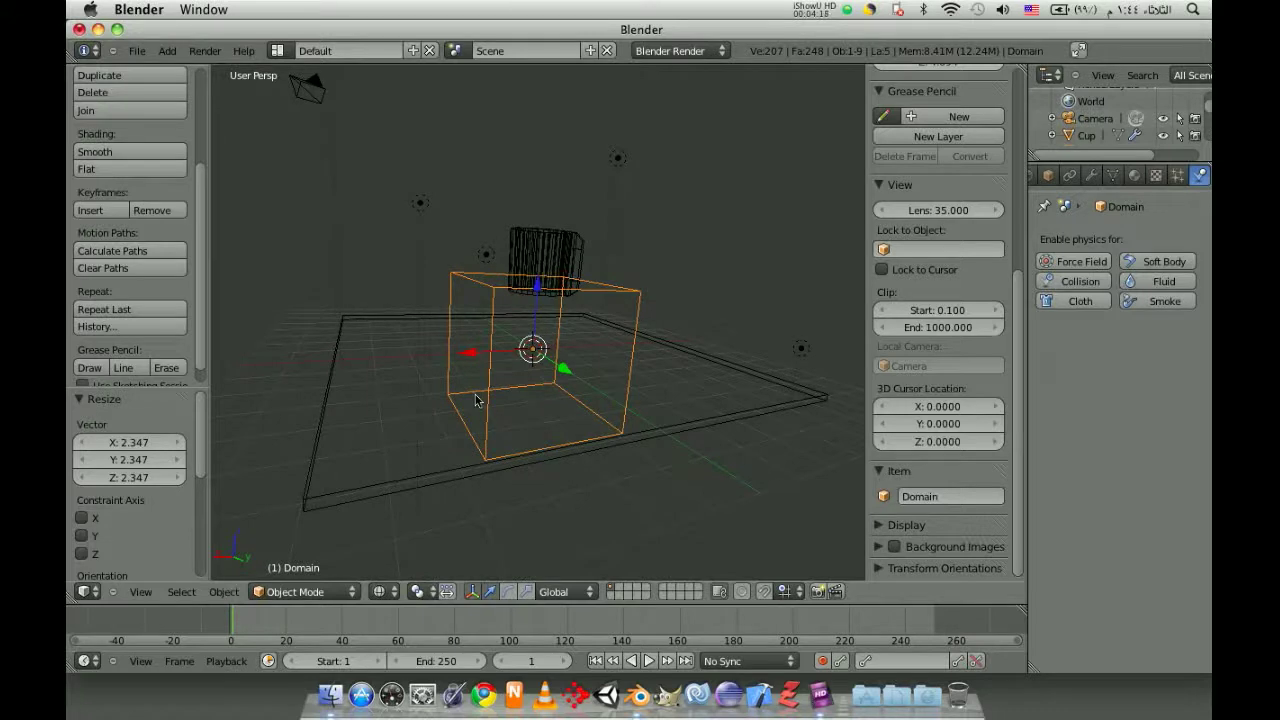
key("s")
key("y")
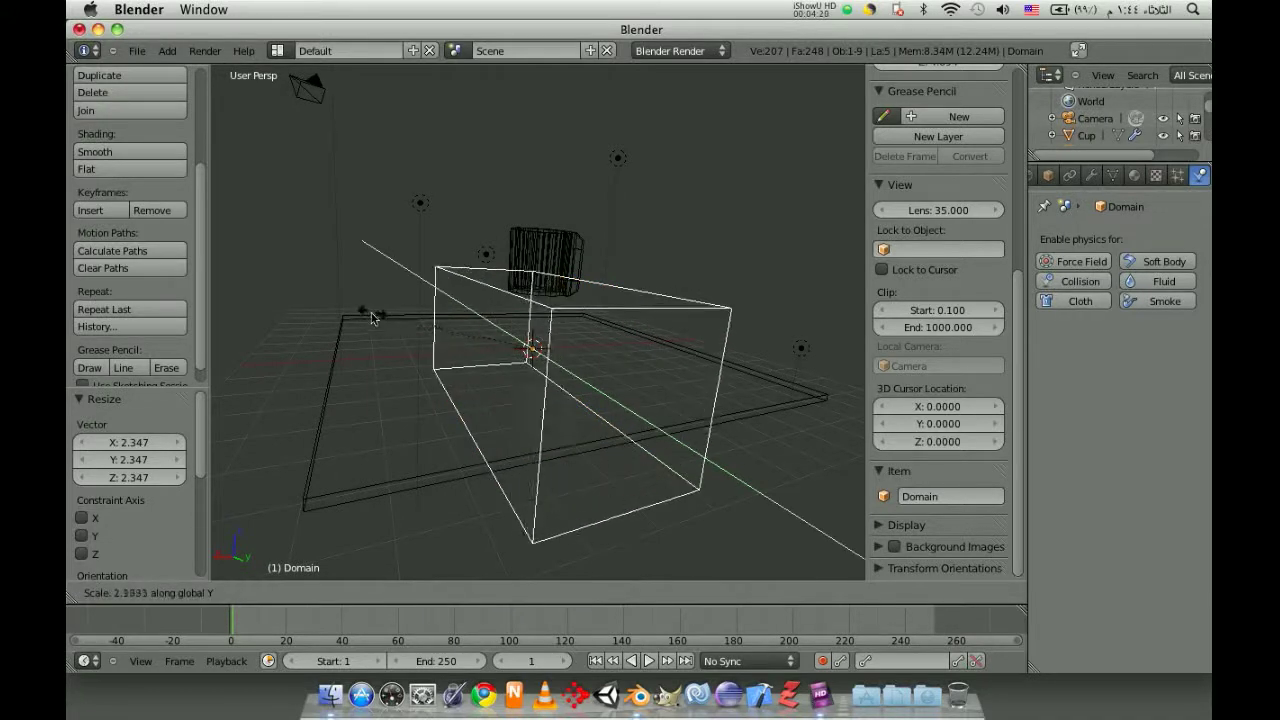
left_click(450, 400)
mouse_move(450, 400)
middle_mouse_down()
mouse_move(543, 451)
mouse_move(614, 457)
mouse_move(617, 490)
middle_mouse_up()
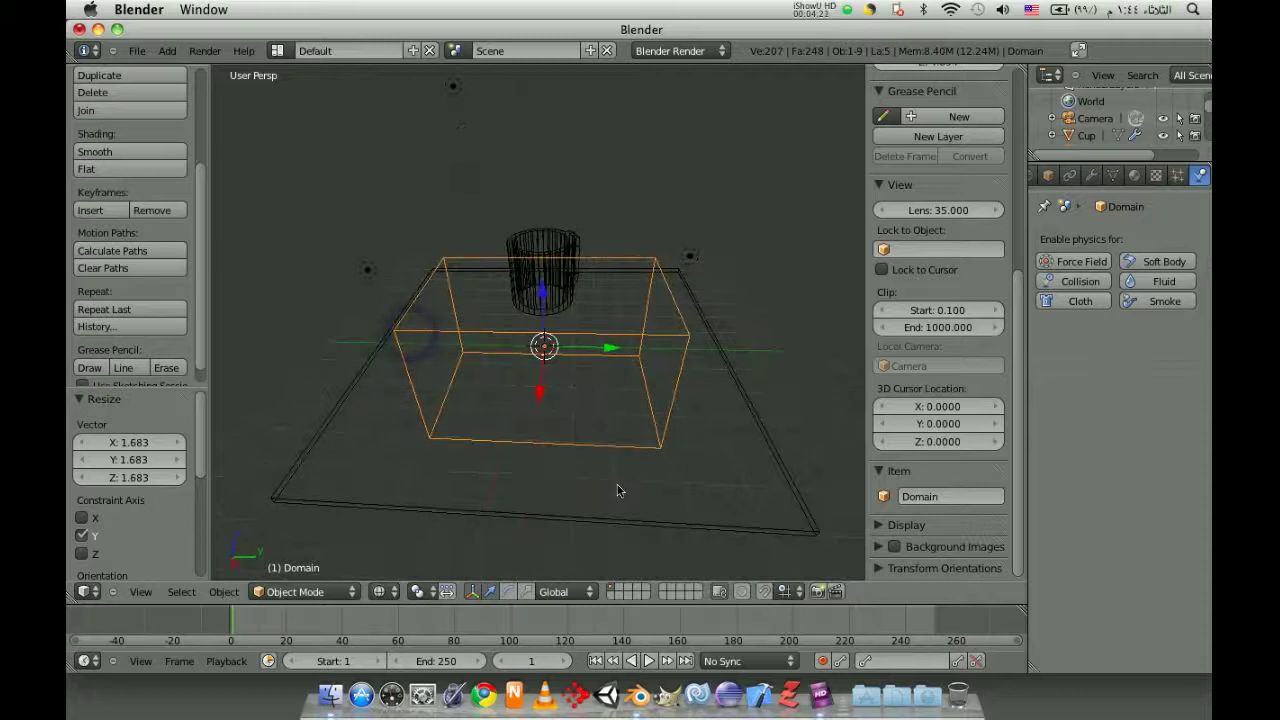
mouse_move(395, 463)
middle_mouse_down()
mouse_move(380, 423)
mouse_move(405, 418)
middle_mouse_up()
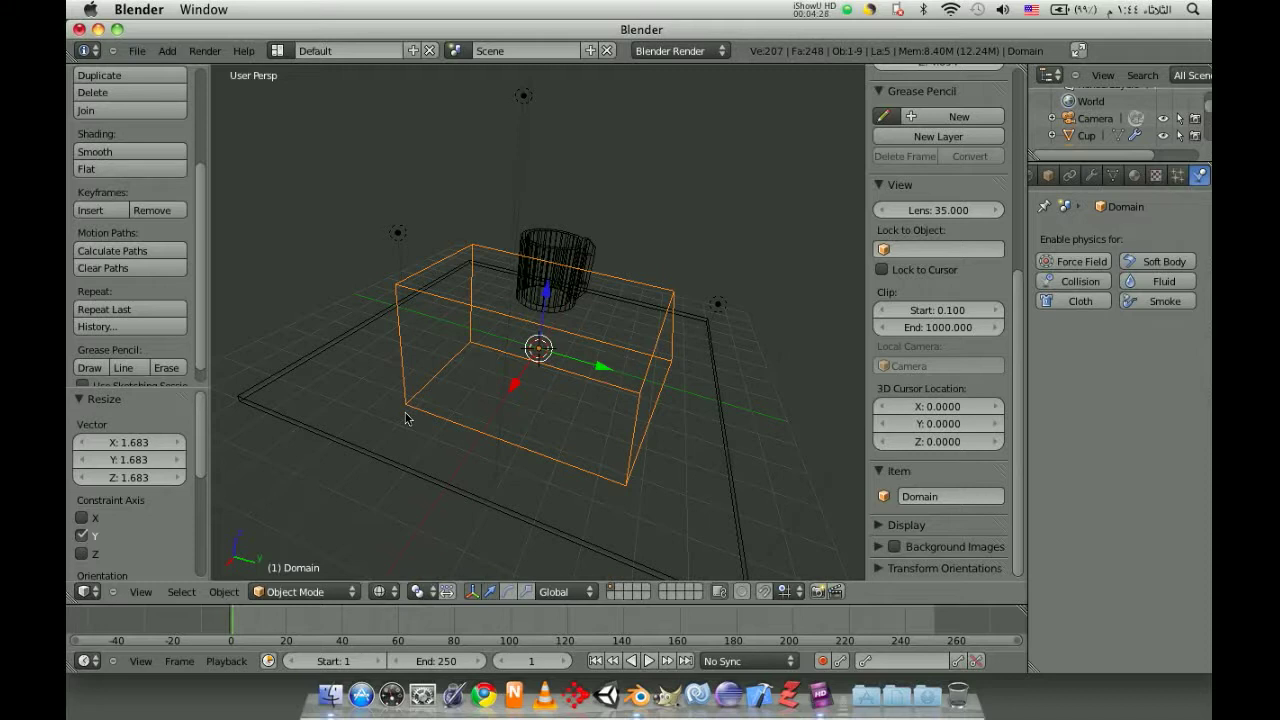
Readjust the Domain box's depth along Y, narrowing it around the cup
key("s")
key("y")
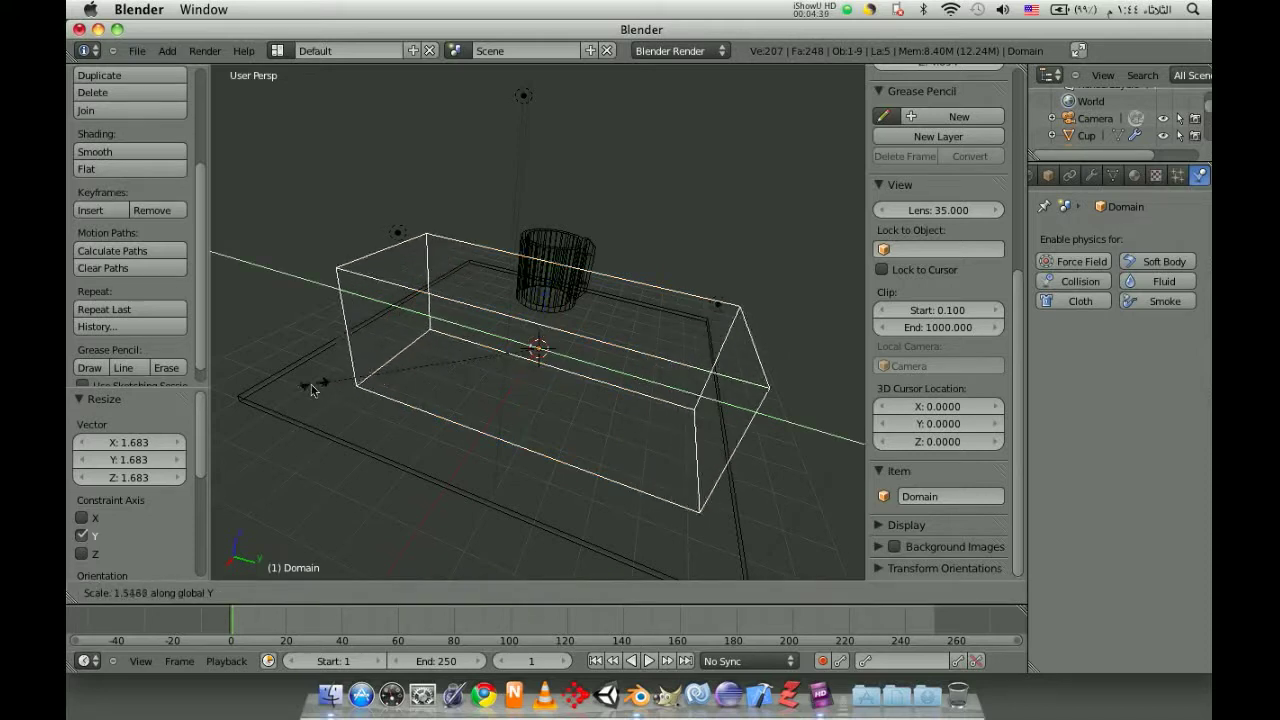
left_click(311, 386)
mouse_move(311, 386)
middle_mouse_down()
mouse_move(386, 434)
mouse_move(423, 392)
mouse_move(466, 374)
mouse_move(503, 391)
mouse_move(523, 456)
middle_mouse_up()
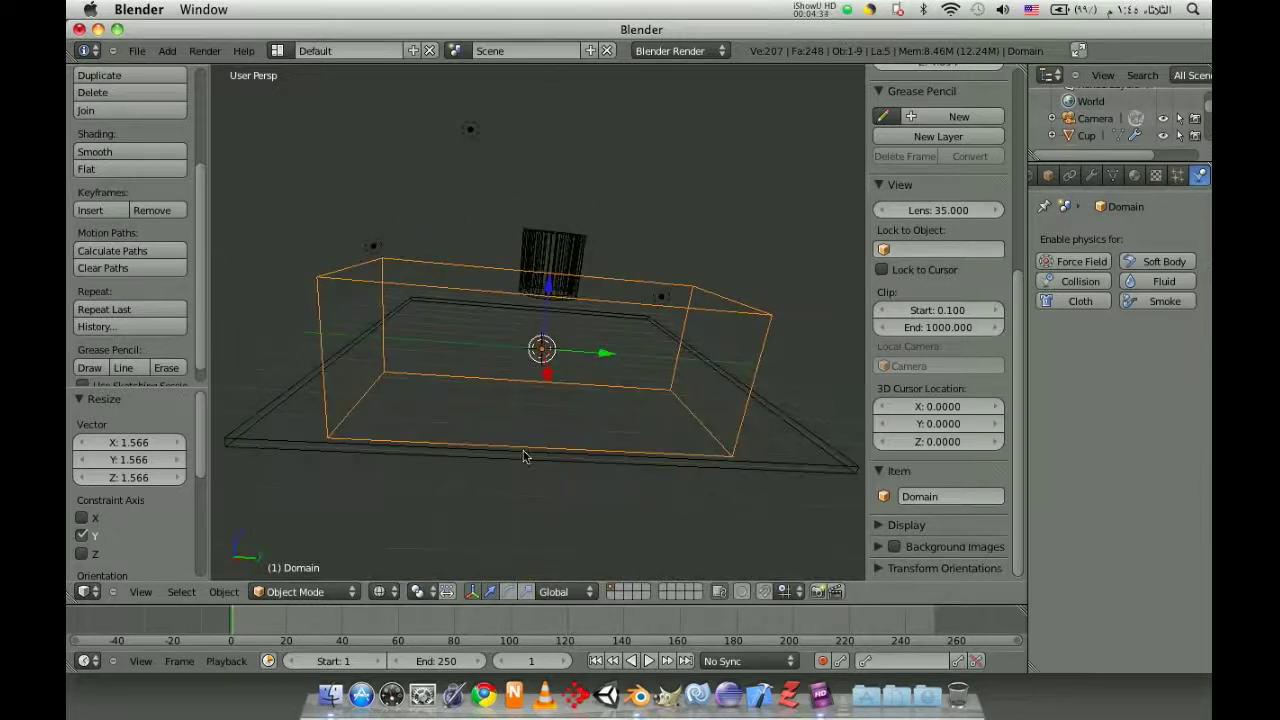
key("s")
key("y")
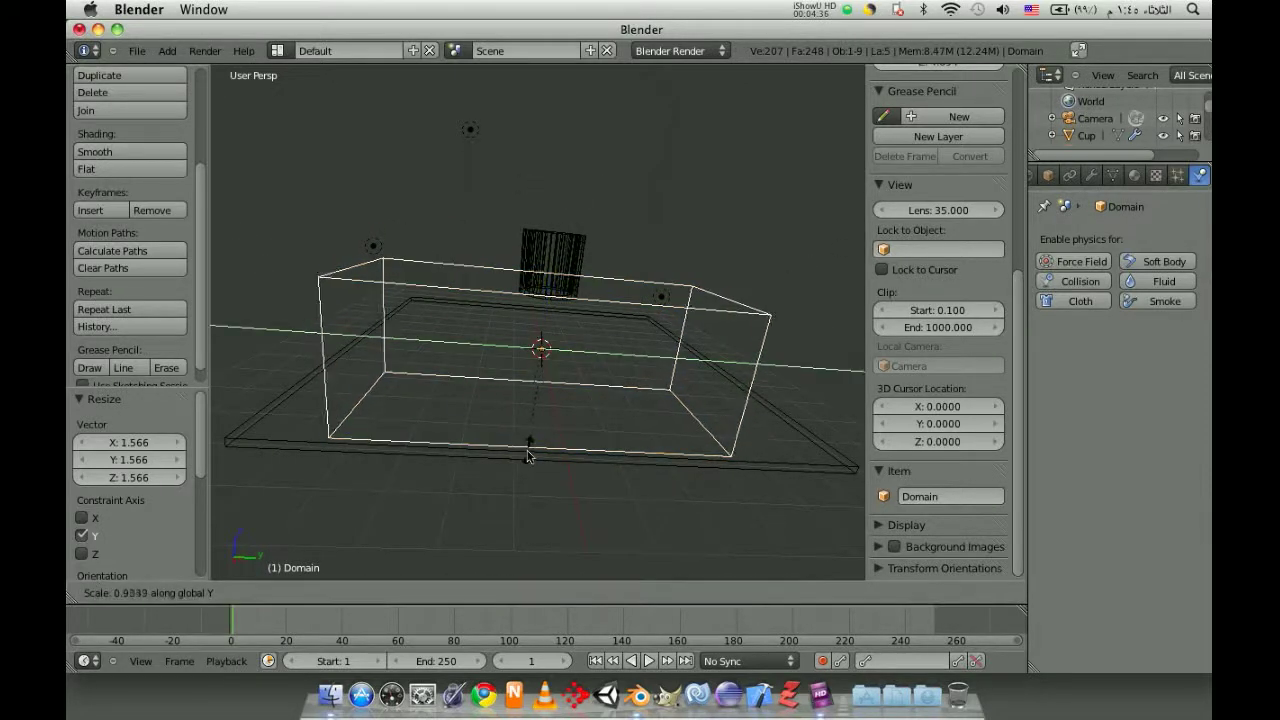
left_click(551, 449)
mouse_move(603, 434)
middle_mouse_down()
mouse_move(750, 427)
mouse_move(490, 397)
mouse_move(498, 385)
middle_mouse_up()
middle_click_drag(697, 287, 758, 297)
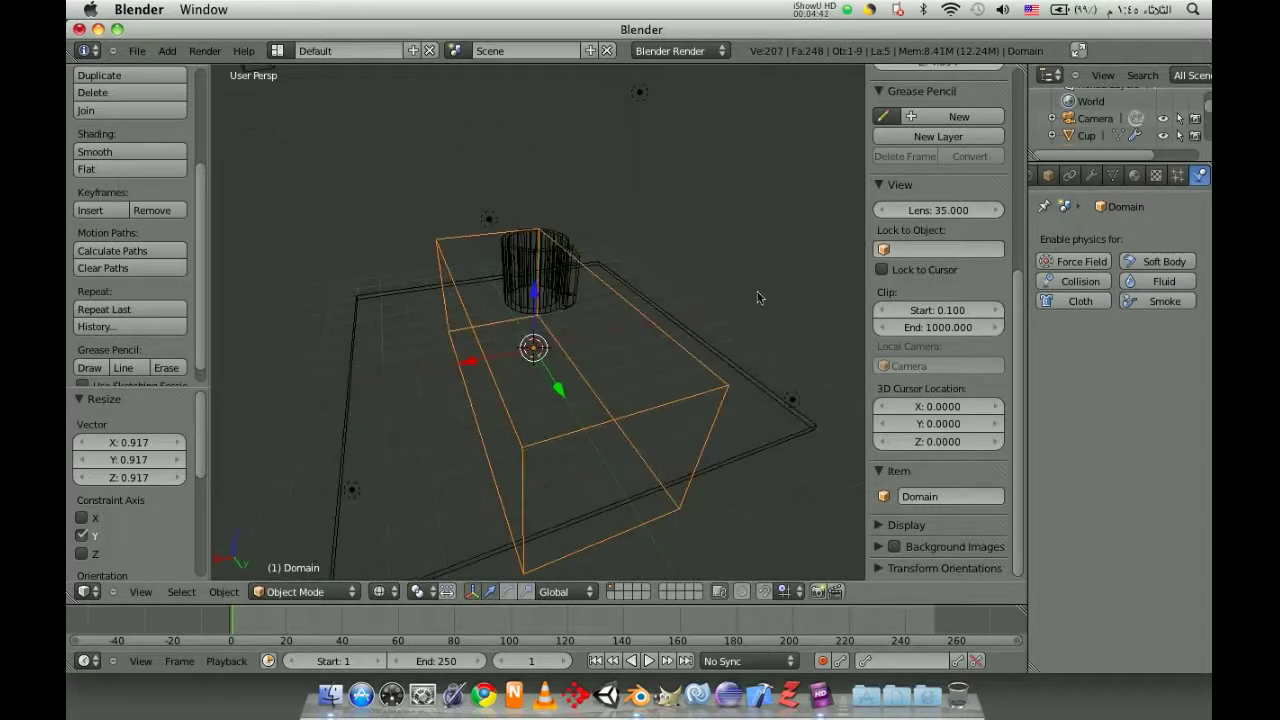
Widen the Domain box 2.2 times along X
key("s")
key("x")
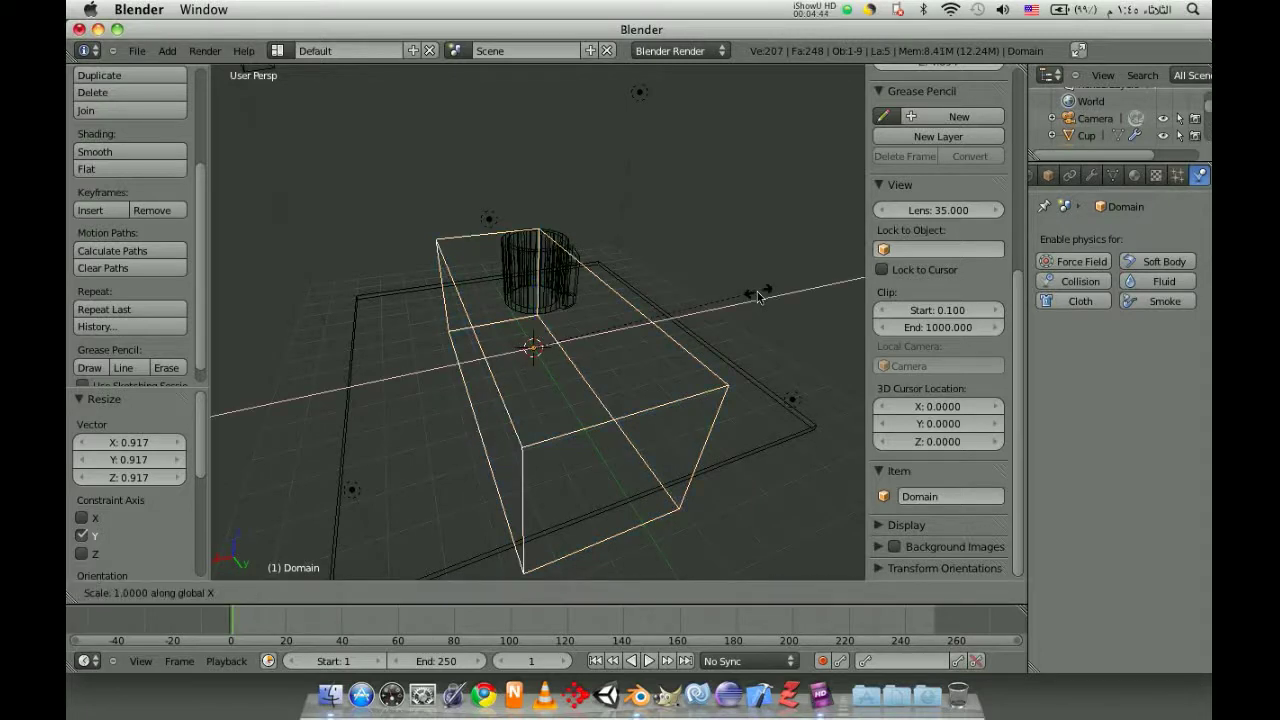
type("2.2001")
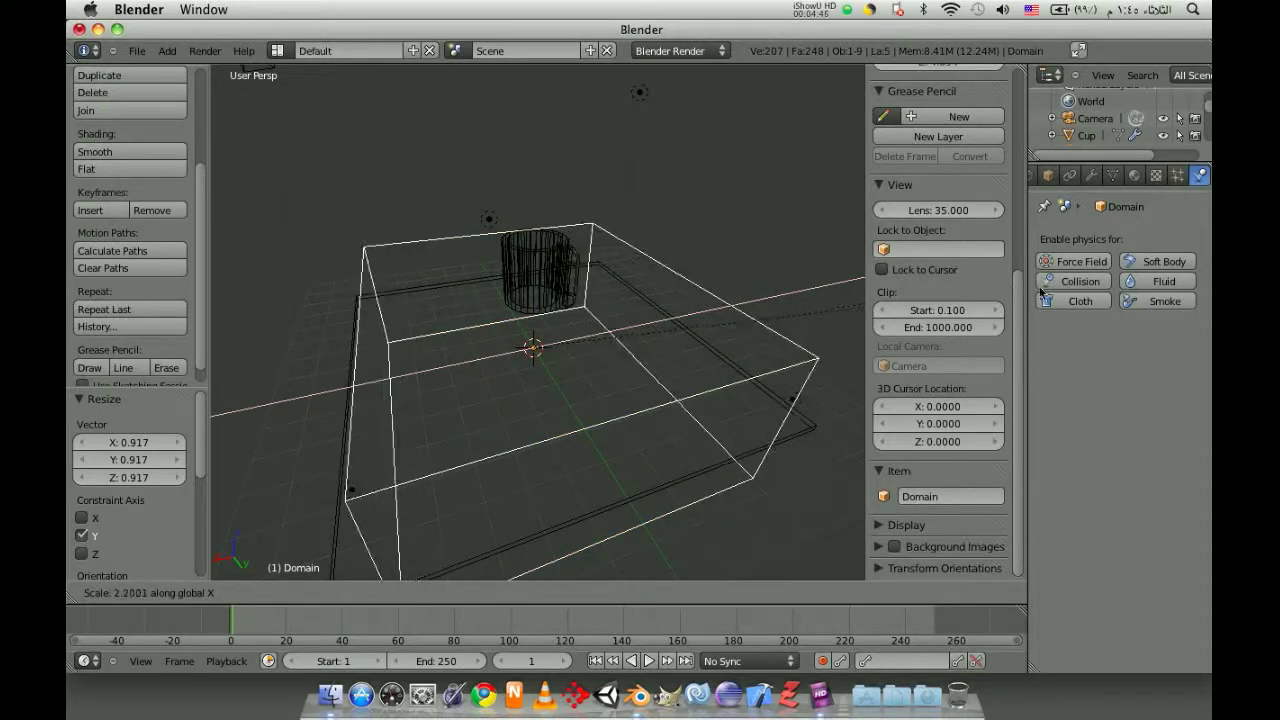
key("Return")
mouse_move(800, 294)
middle_mouse_down()
mouse_move(1037, 280)
mouse_move(643, 401)
mouse_move(714, 394)
mouse_move(789, 380)
mouse_move(563, 409)
mouse_move(725, 389)
mouse_move(773, 358)
mouse_move(651, 343)
mouse_move(399, 378)
middle_mouse_up()
Move the Domain box -0.060 along Z so its base meets the floor
left_click_drag(553, 294, 557, 232)
middle_click_drag(557, 232, 548, 343)
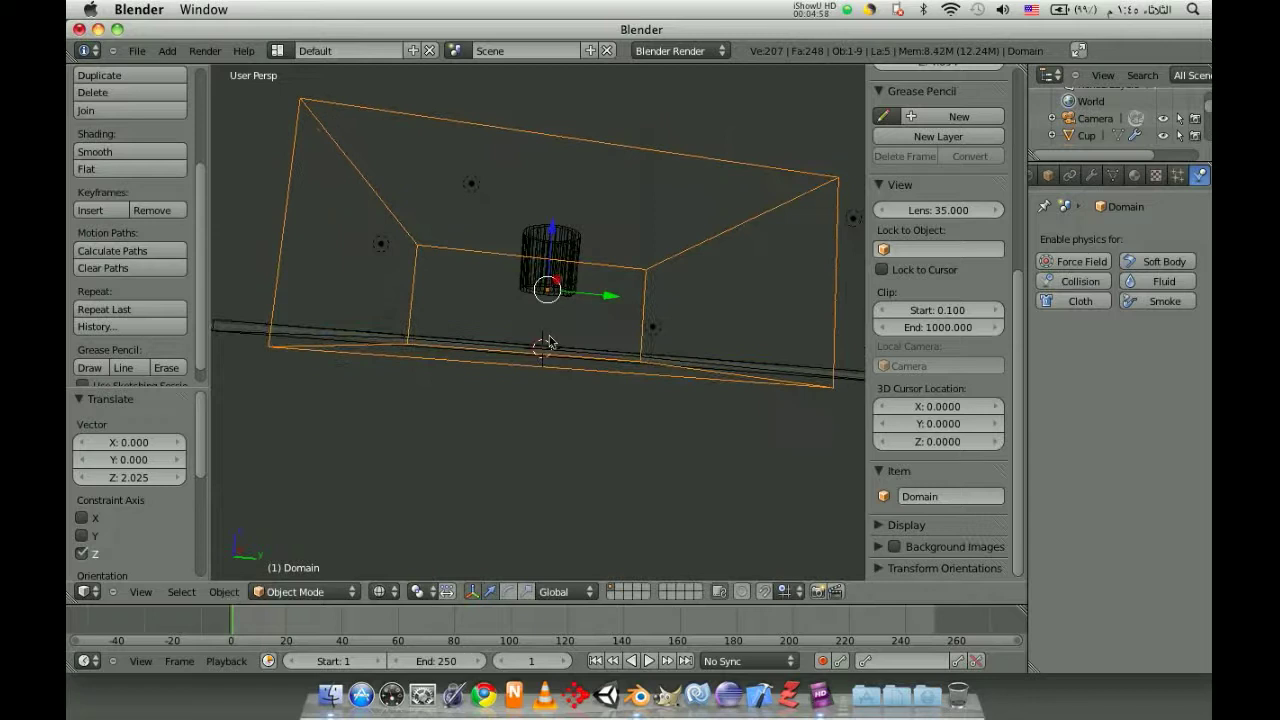
left_click_drag(551, 232, 549, 250)
mouse_move(549, 250)
middle_mouse_down()
mouse_move(500, 313)
mouse_move(509, 323)
mouse_move(507, 286)
middle_mouse_up()
left_click_drag(555, 229, 556, 233)
mouse_move(556, 233)
middle_mouse_down()
mouse_move(594, 287)
mouse_move(583, 200)
mouse_move(594, 207)
middle_mouse_up()
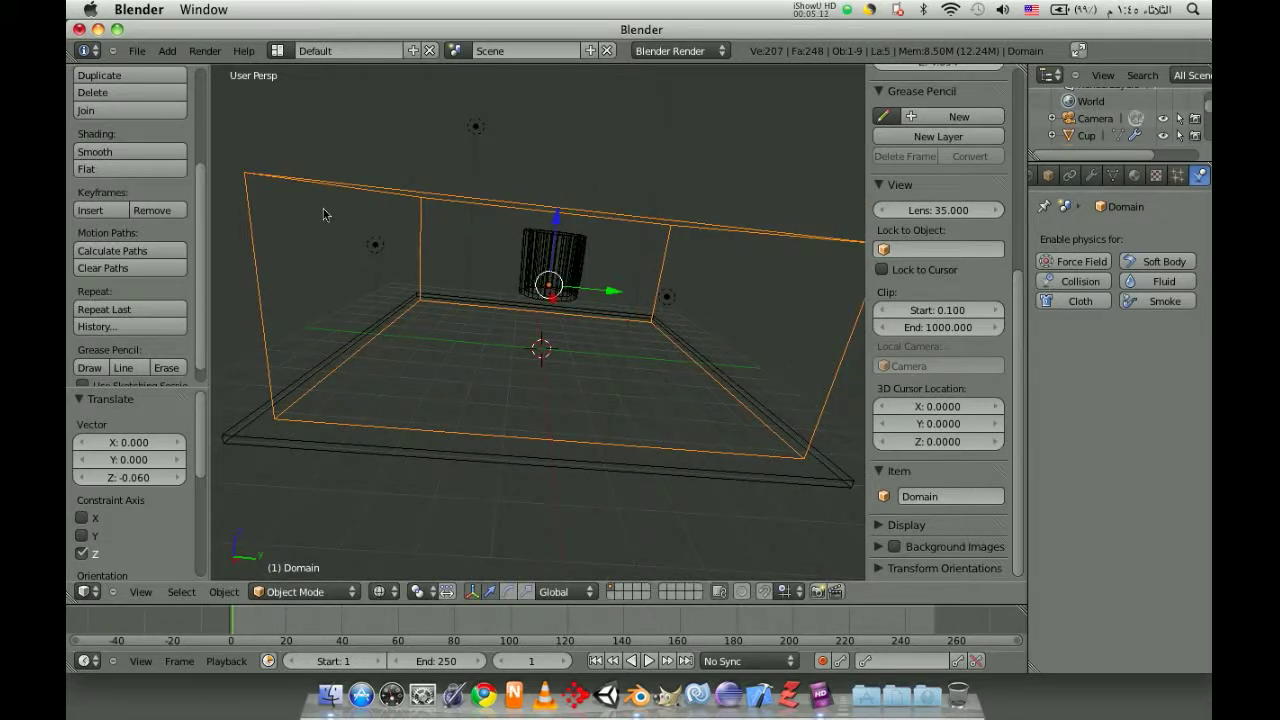
Enable Fluid physics of type Domain on the box and browse for the /tmp/ output folder
left_click(1160, 281)
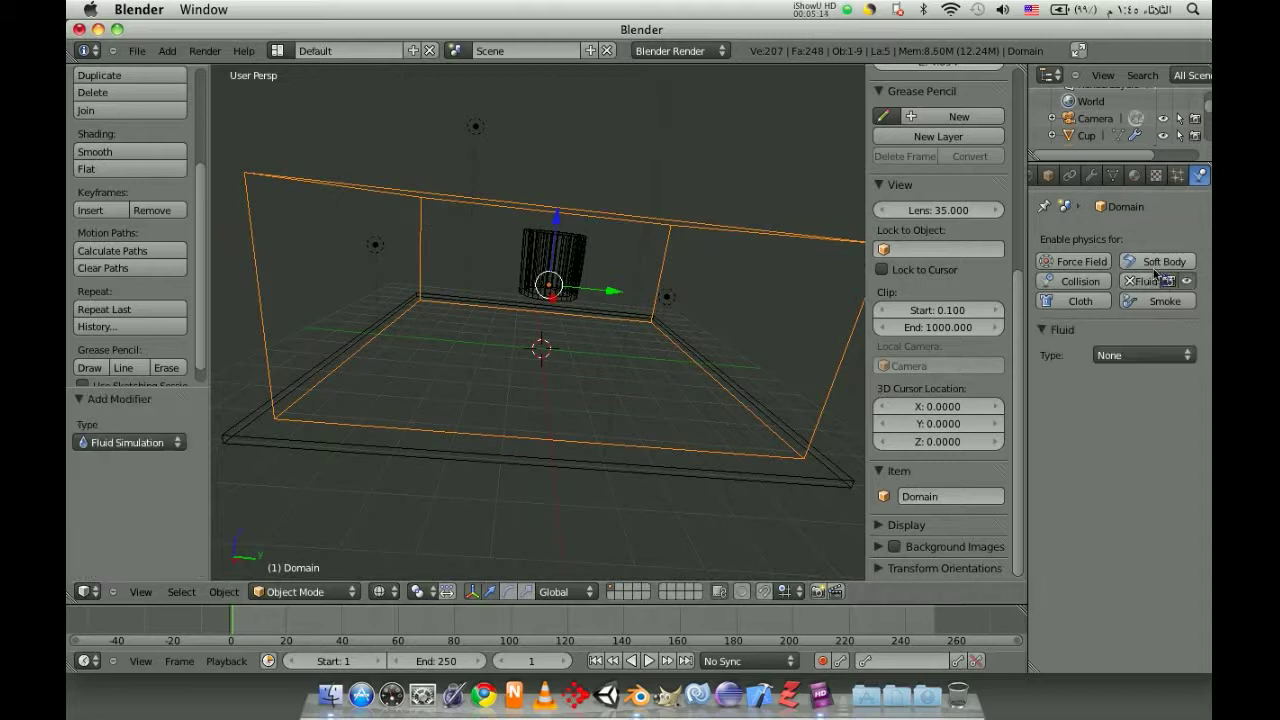
left_click(1150, 350)
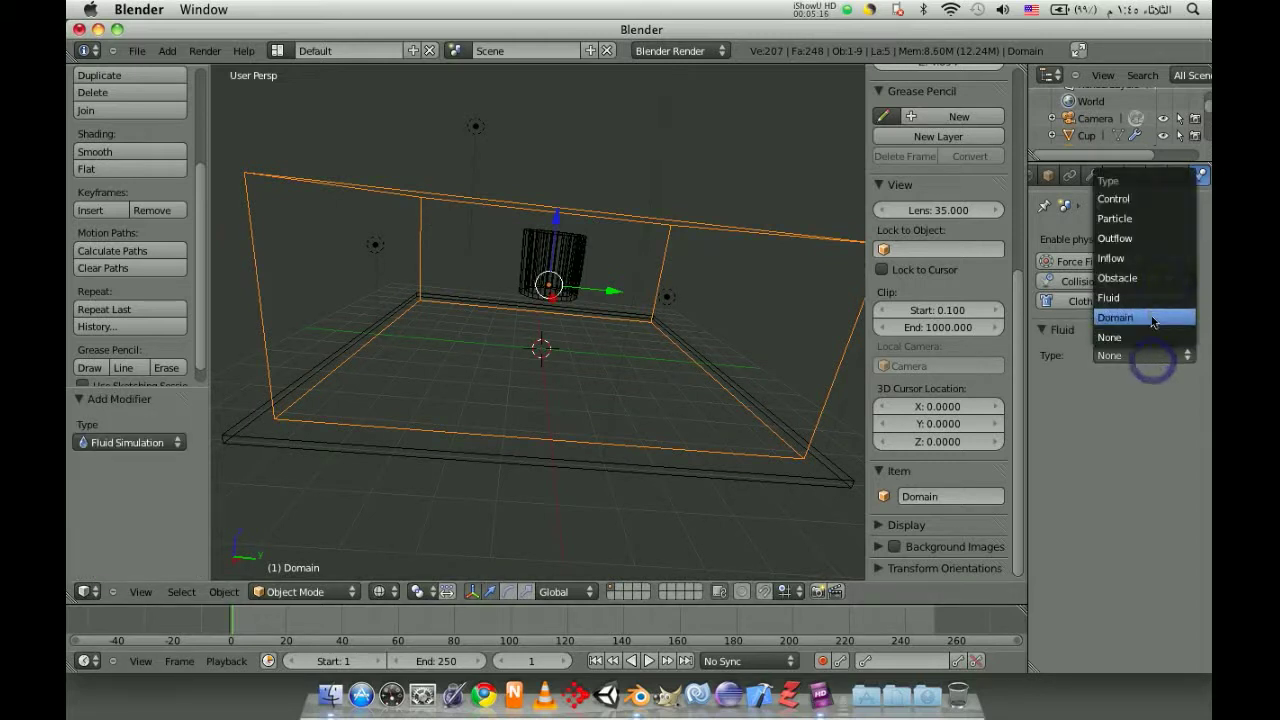
left_click(1150, 315)
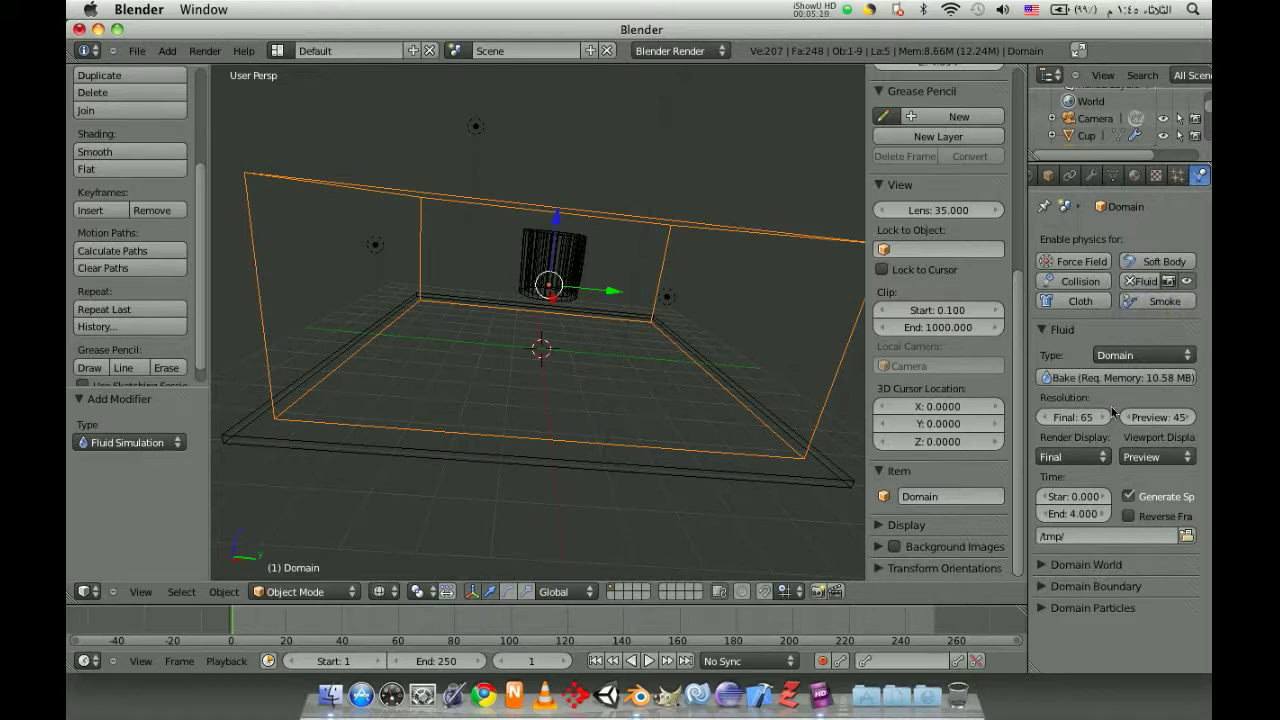
left_click(1187, 537)
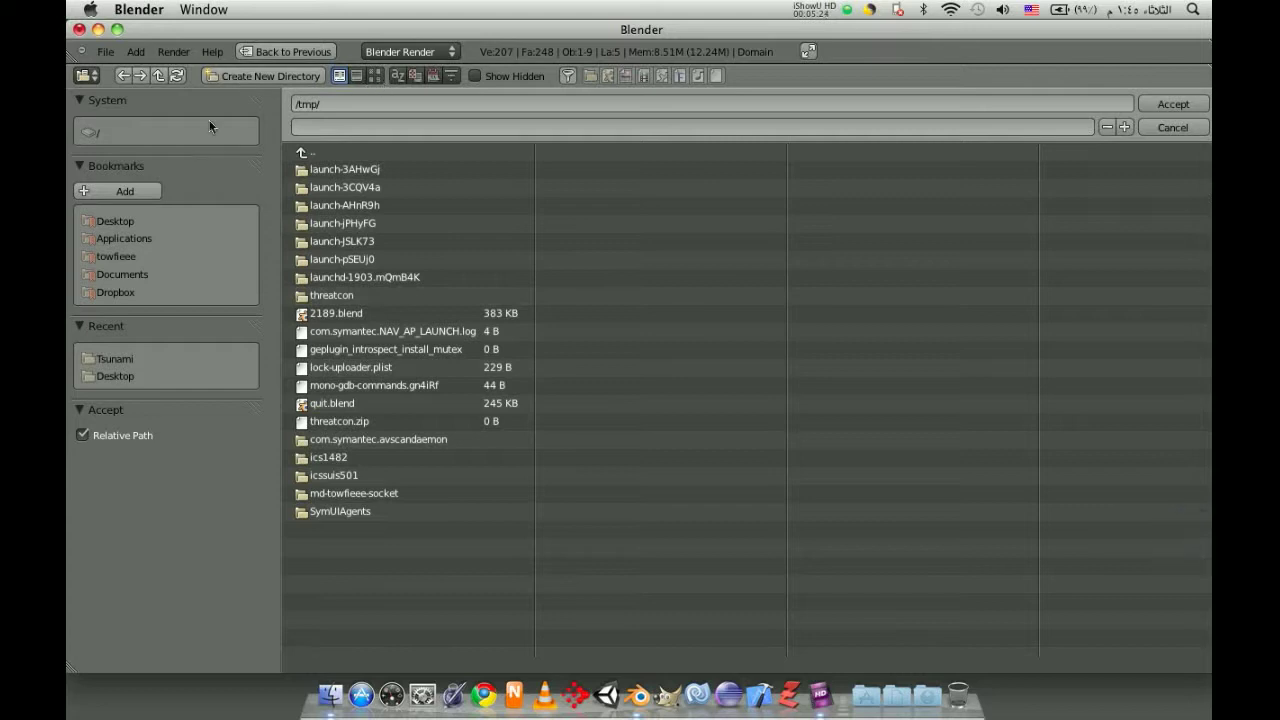
Create a Cup folder on the Desktop and accept the Desktop as the bake output location
left_click(128, 224)
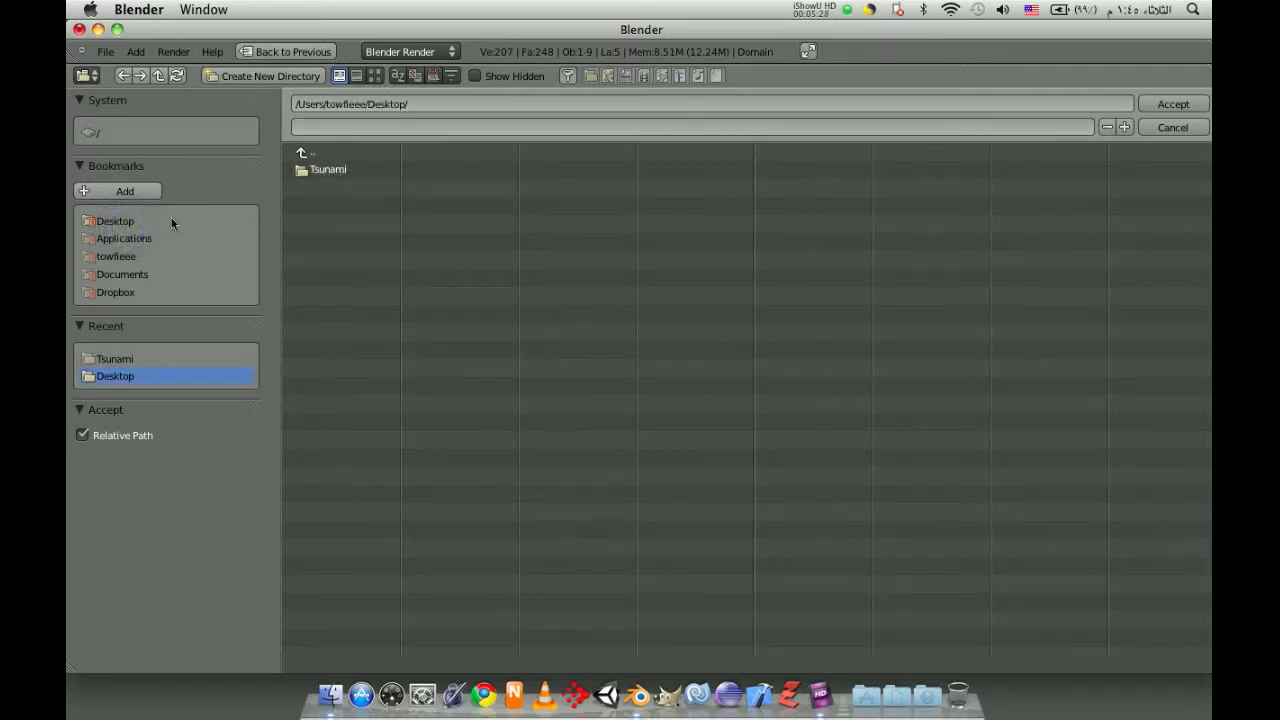
left_click(242, 80)
left_click(248, 82)
left_click(248, 85)
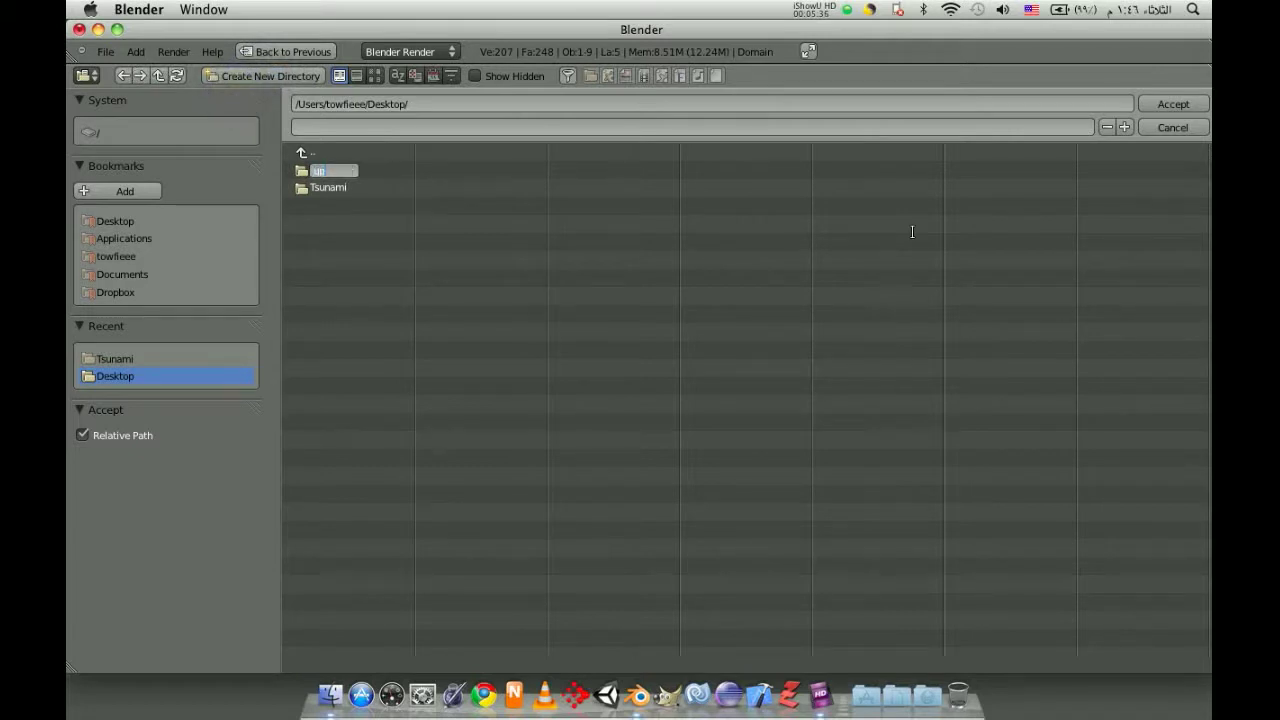
key("Return")
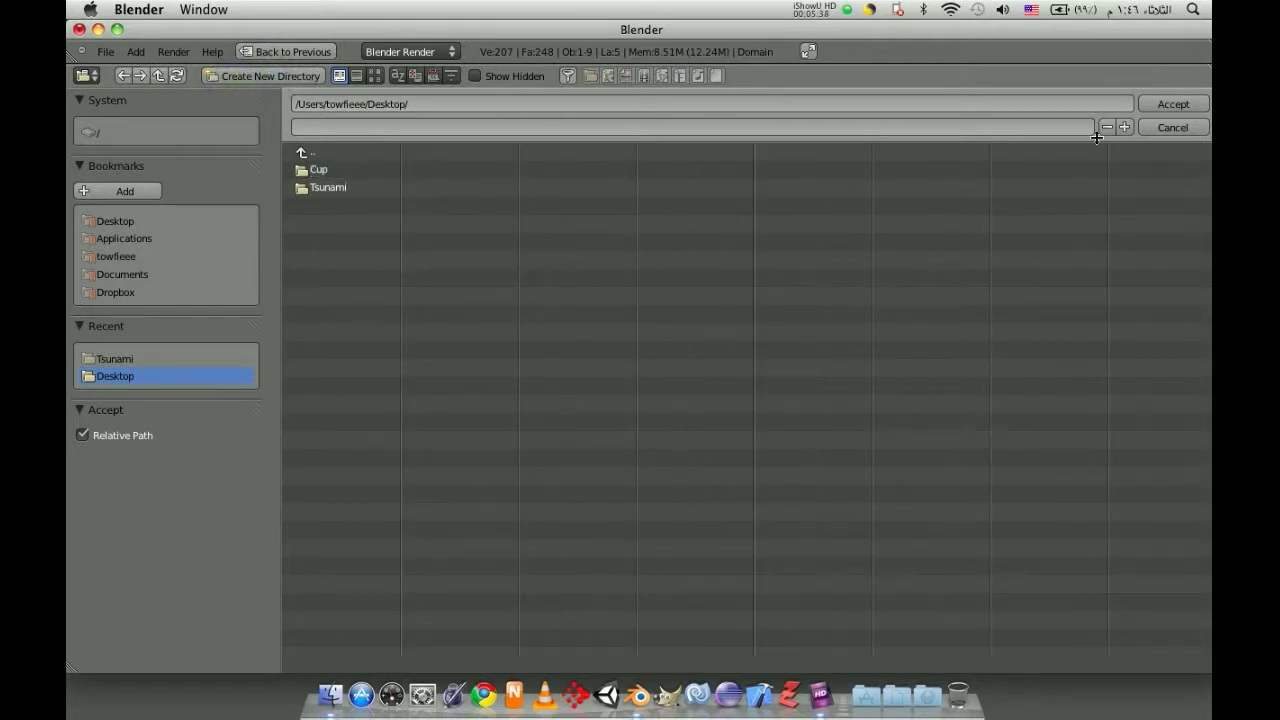
left_click(1151, 107)
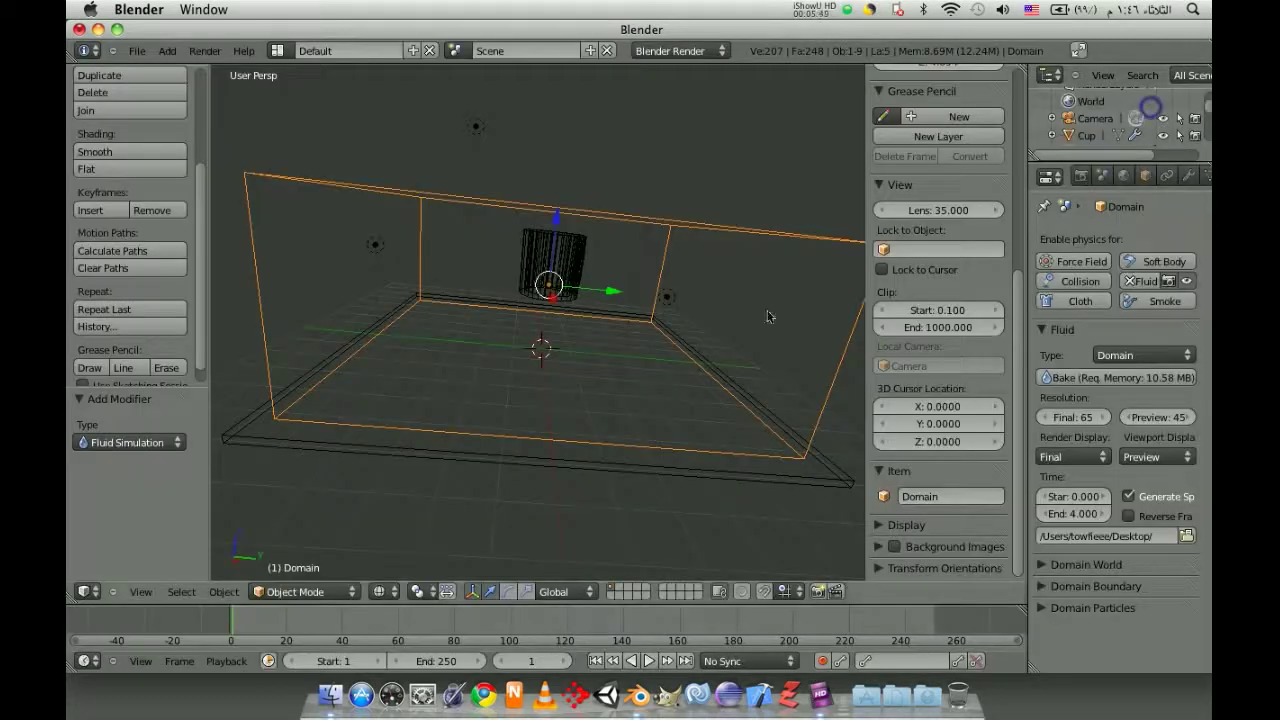
Select the cup and insert a keyframe for it at frame 1
mouse_move(760, 322)
middle_mouse_down()
mouse_move(550, 292)
mouse_move(566, 289)
mouse_move(580, 353)
mouse_move(564, 351)
middle_mouse_up()
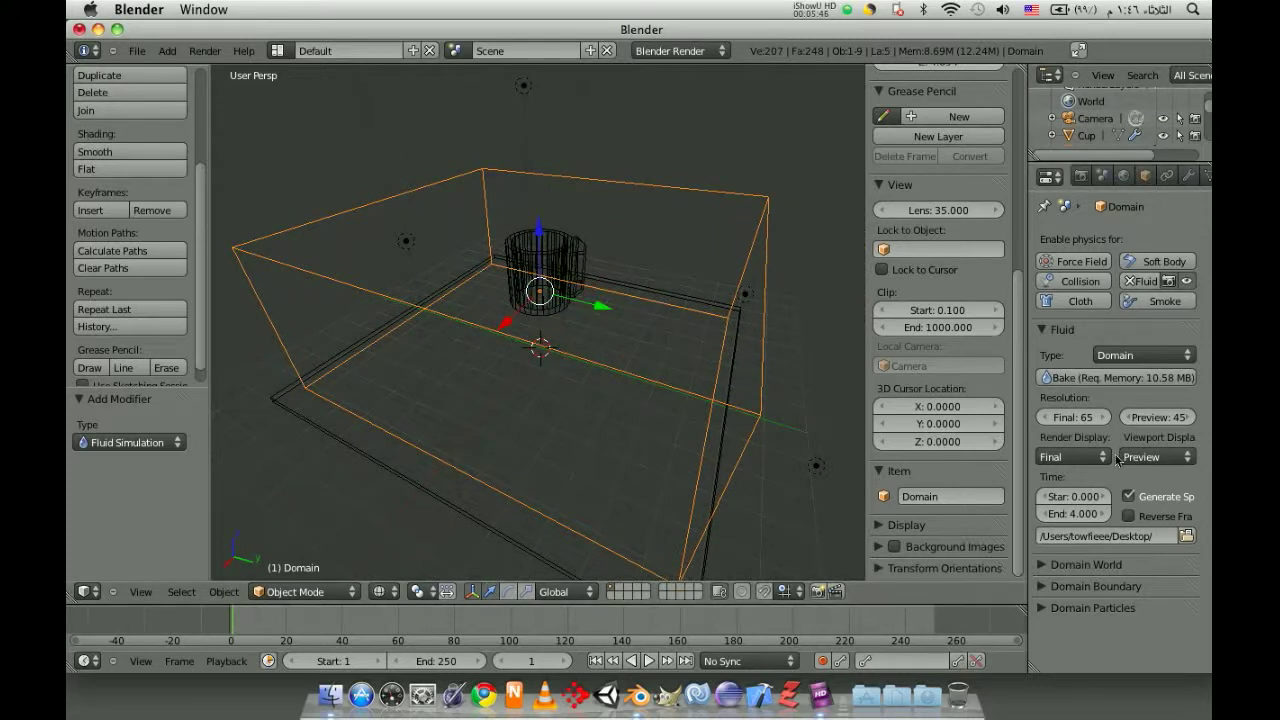
right_click(546, 260)
mouse_move(548, 262)
middle_mouse_down()
mouse_move(512, 283)
mouse_move(577, 265)
middle_mouse_up()
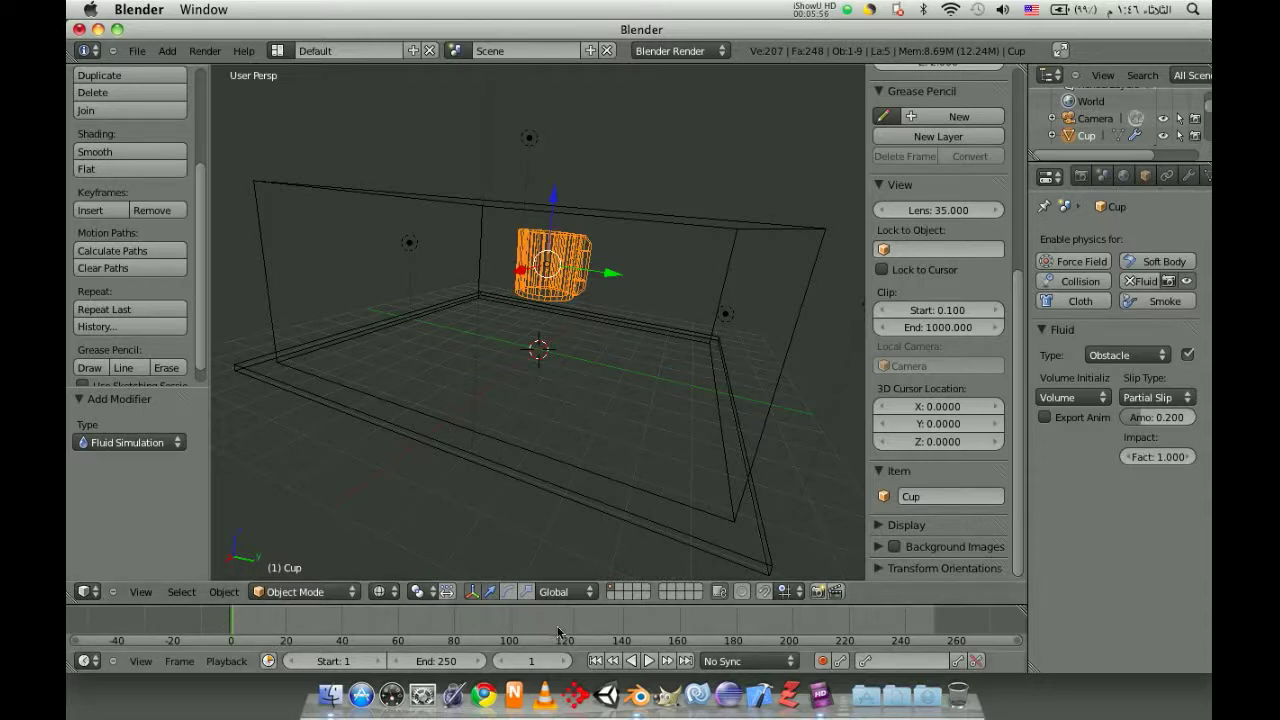
key("i")
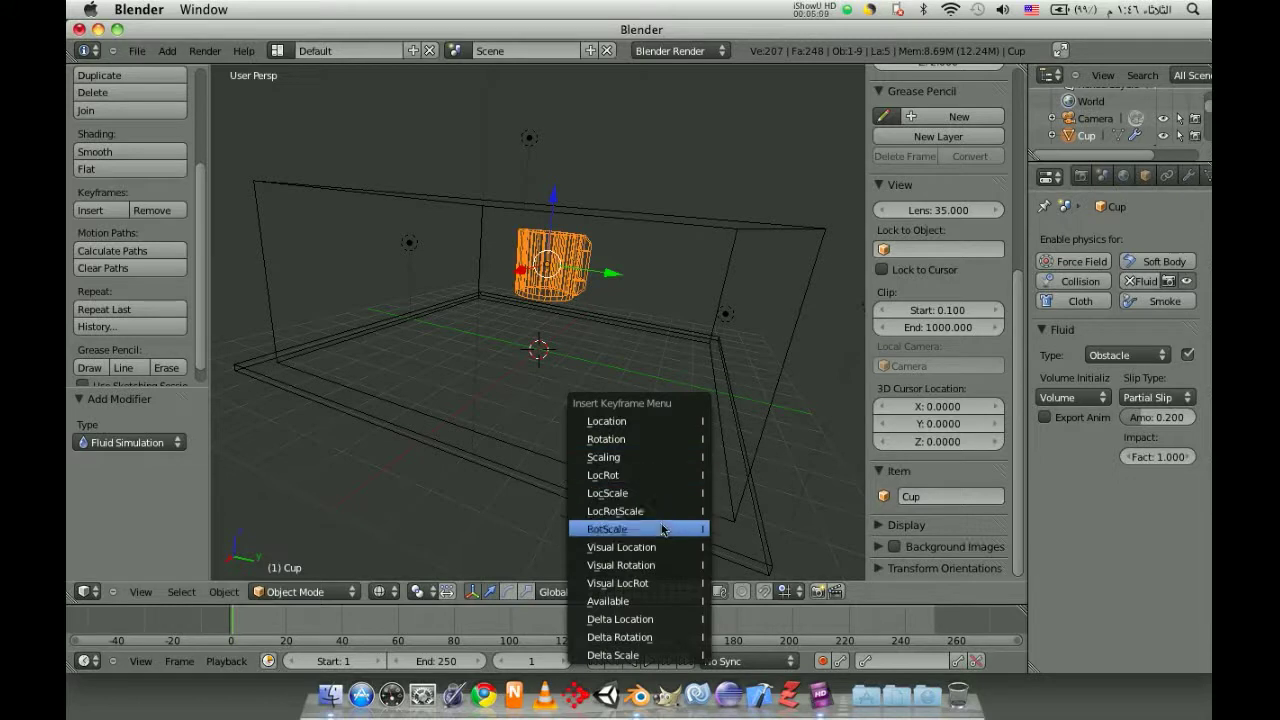
left_click(658, 432)
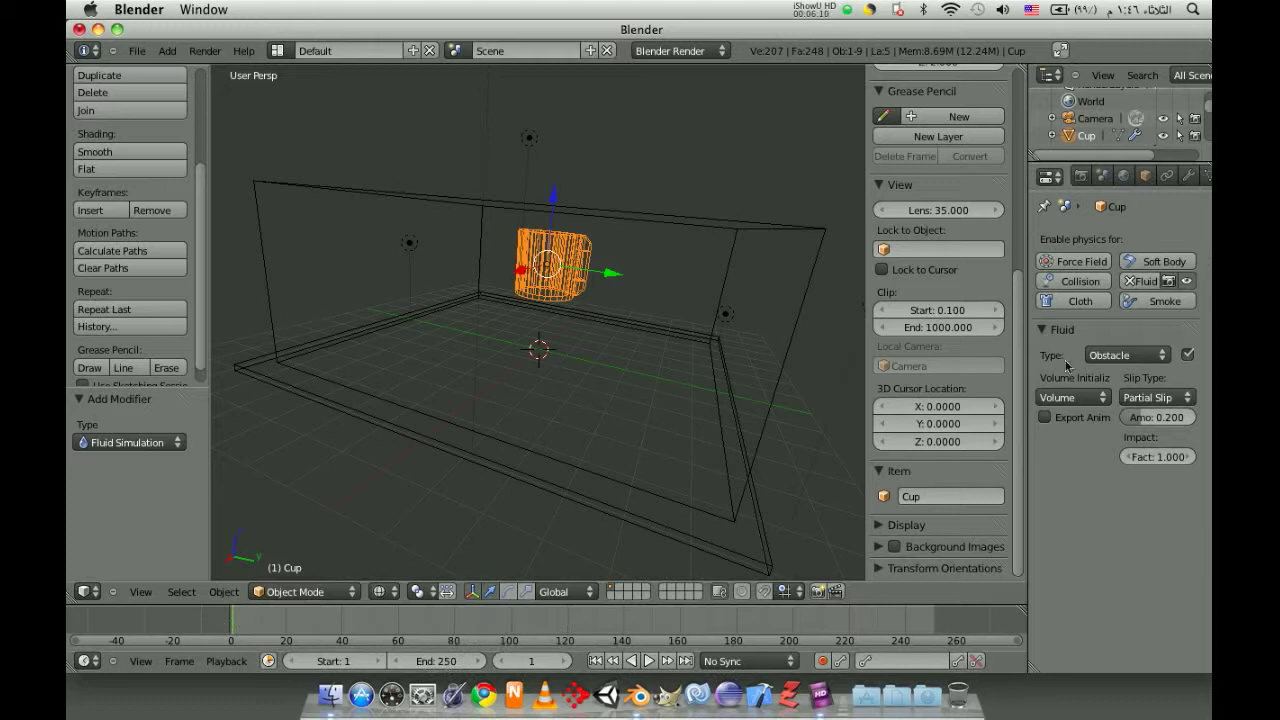
right_click(728, 228)
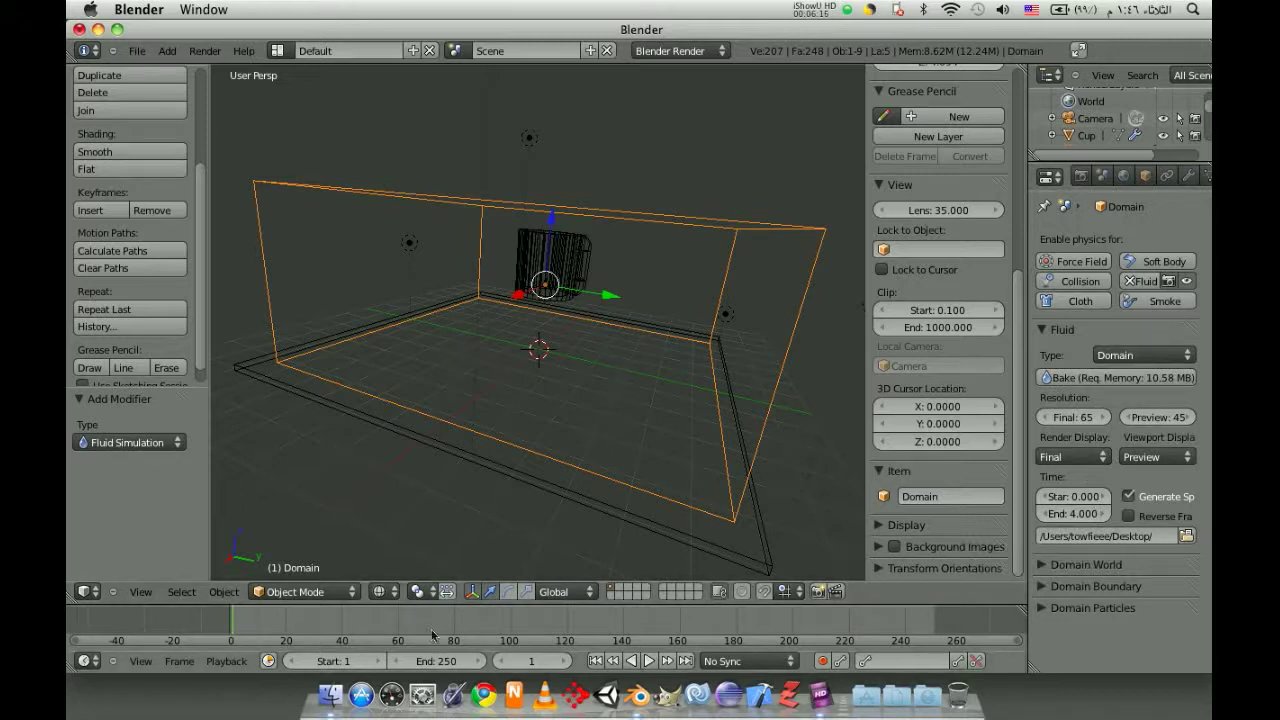
Change the animation end frame from 250 to 150 and move the playhead to frame 10
left_click_drag(500, 625, 615, 625)
double_click(455, 662)
type("150")
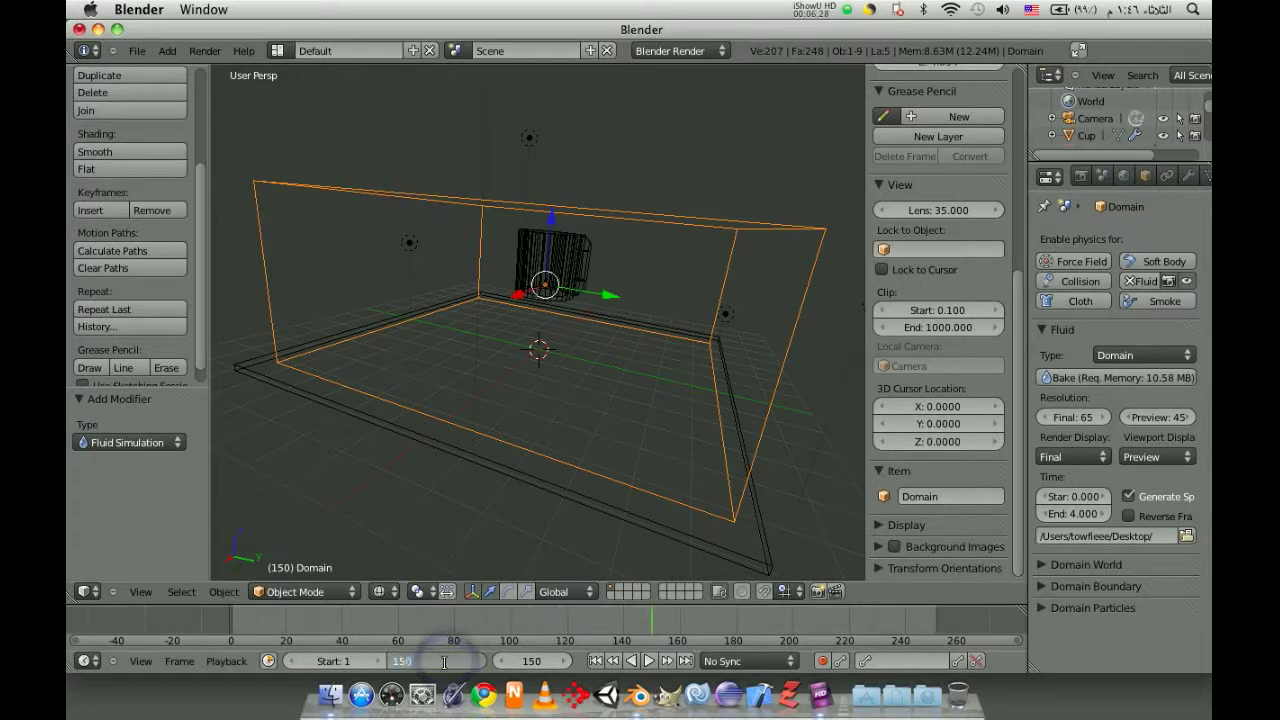
key("Return")
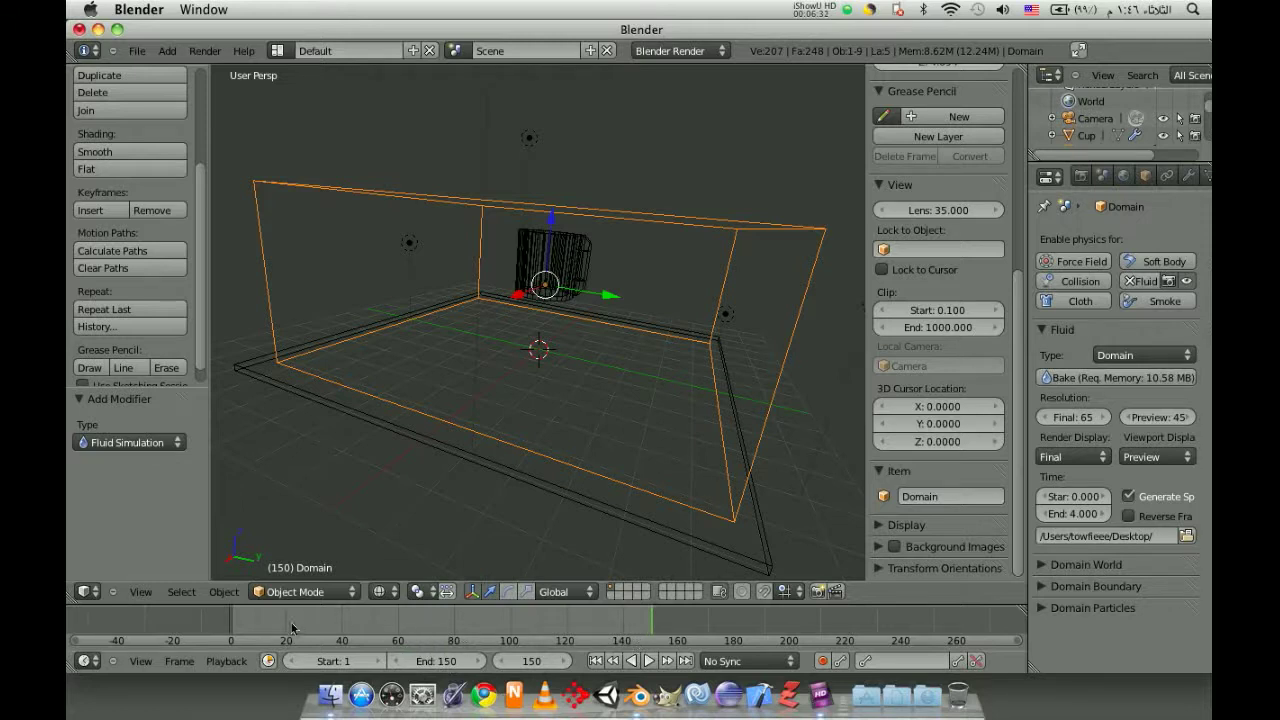
left_click_drag(255, 622, 258, 622)
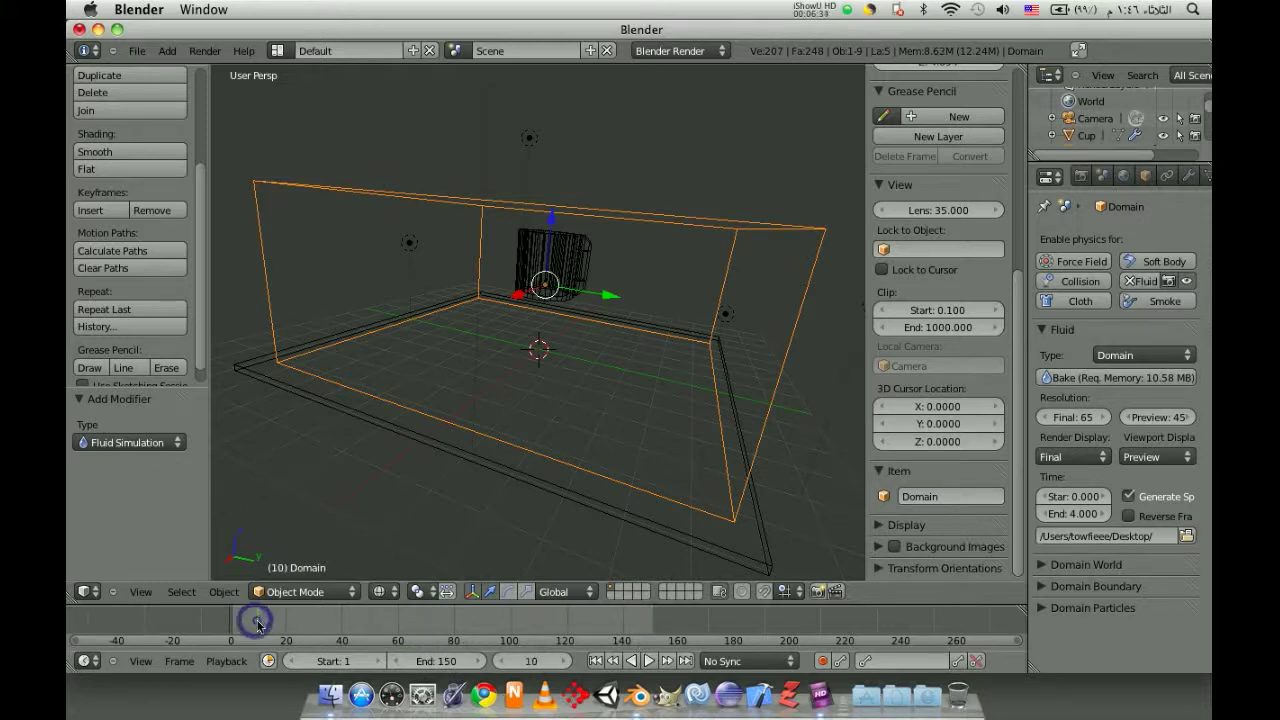
right_click(560, 240)
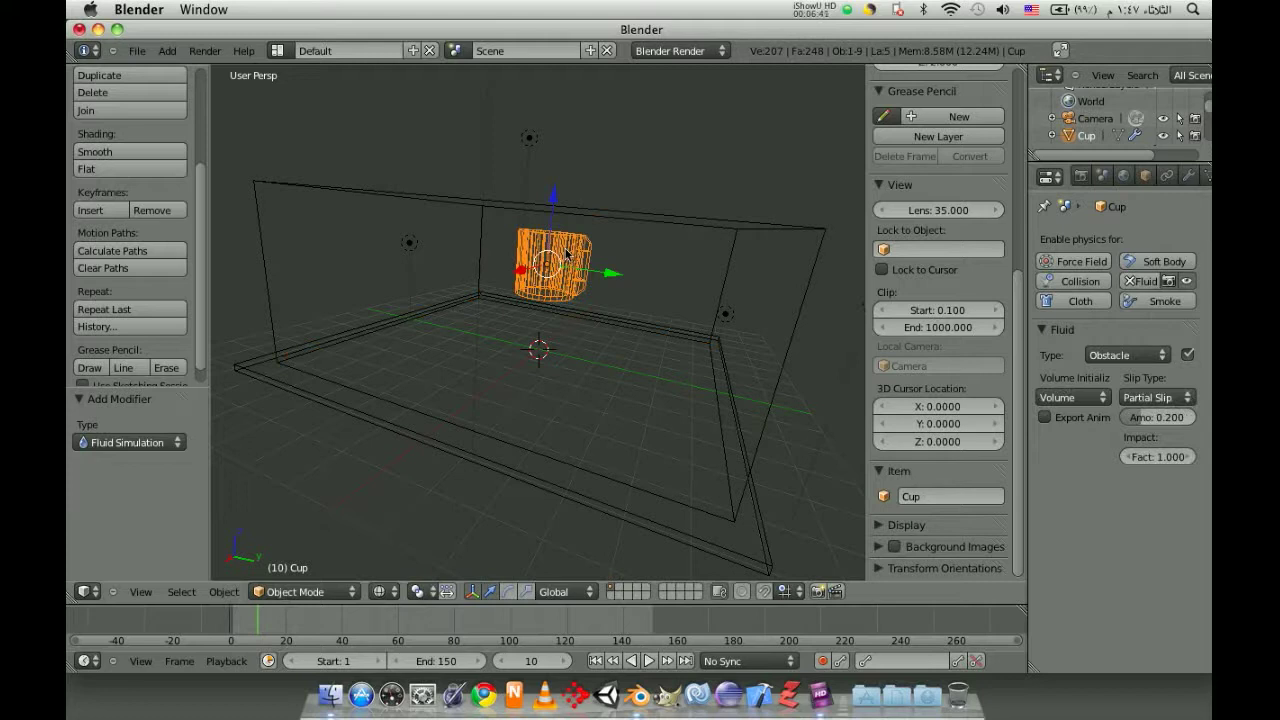
Keyframe the cup's rotation at frame 10, then go to frame 60
key("i")
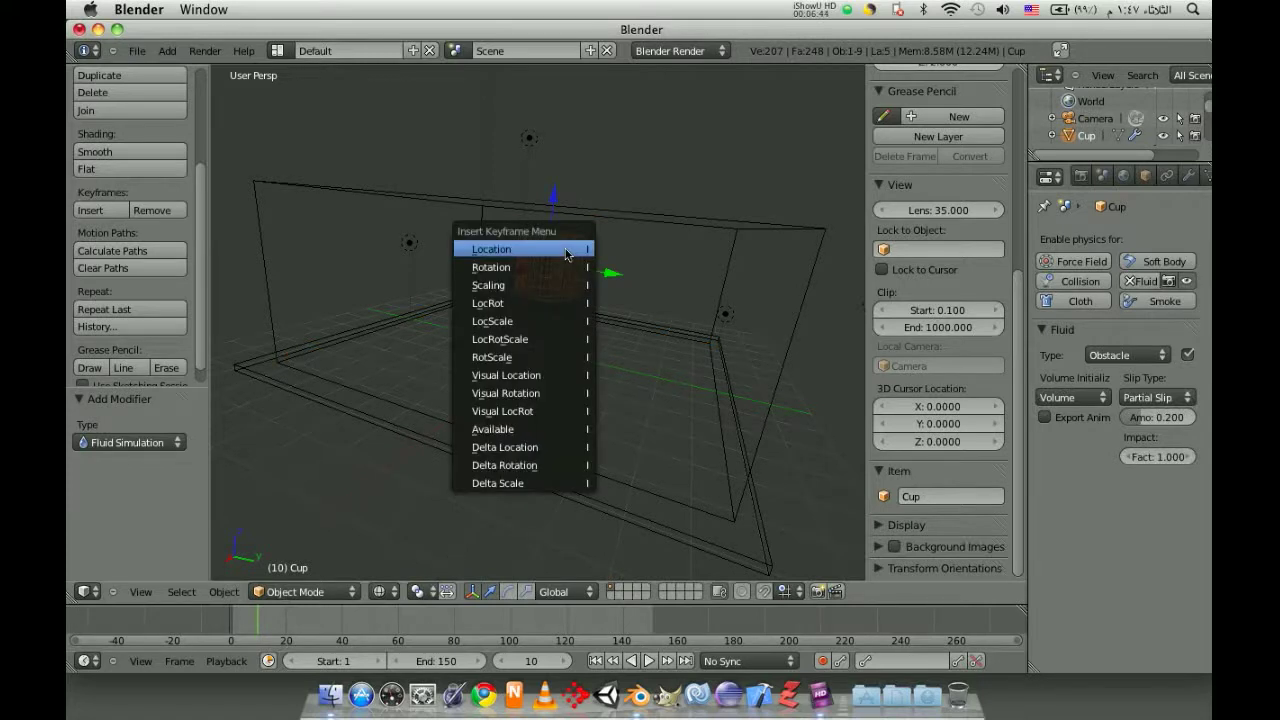
left_click(504, 268)
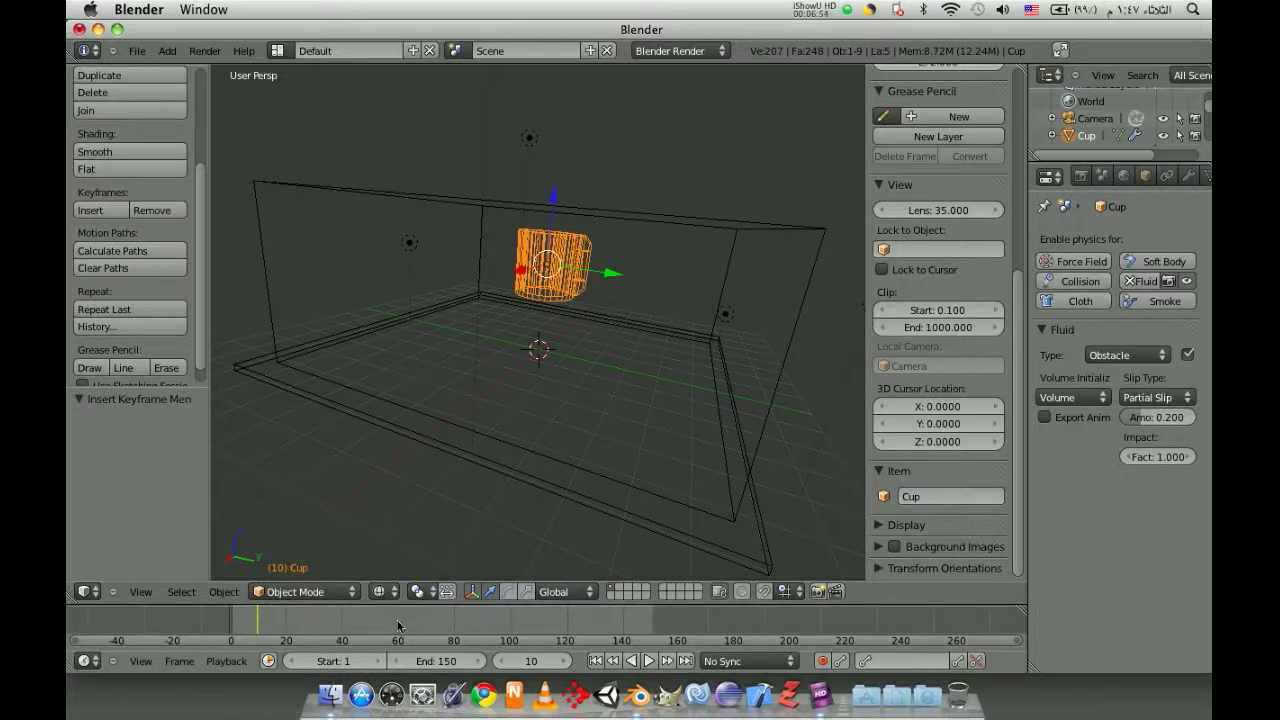
left_click(397, 625)
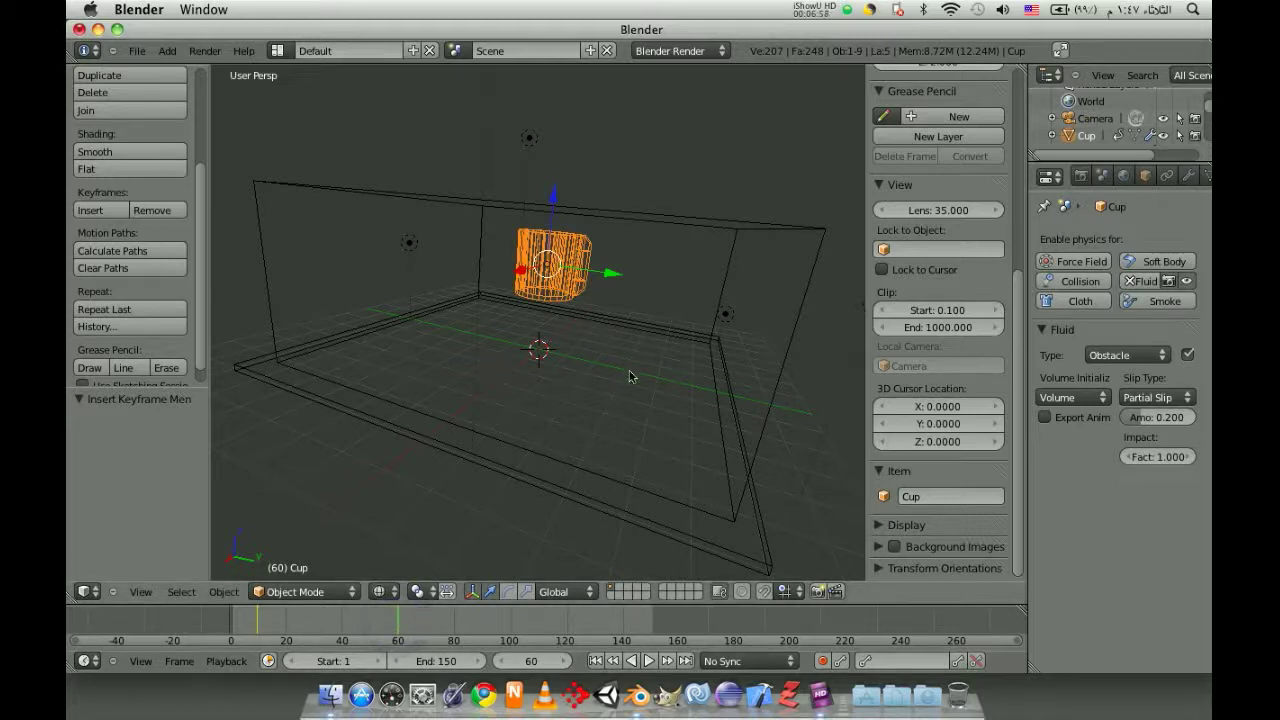
Tilt the cup around the Y axis and keyframe its rotation at frame 60
mouse_move(549, 382)
middle_mouse_down()
mouse_move(651, 377)
mouse_move(563, 357)
mouse_move(511, 466)
mouse_move(483, 460)
mouse_move(417, 363)
mouse_move(414, 403)
mouse_move(431, 393)
mouse_move(483, 434)
middle_mouse_up()
middle_click_drag(421, 338, 610, 320)
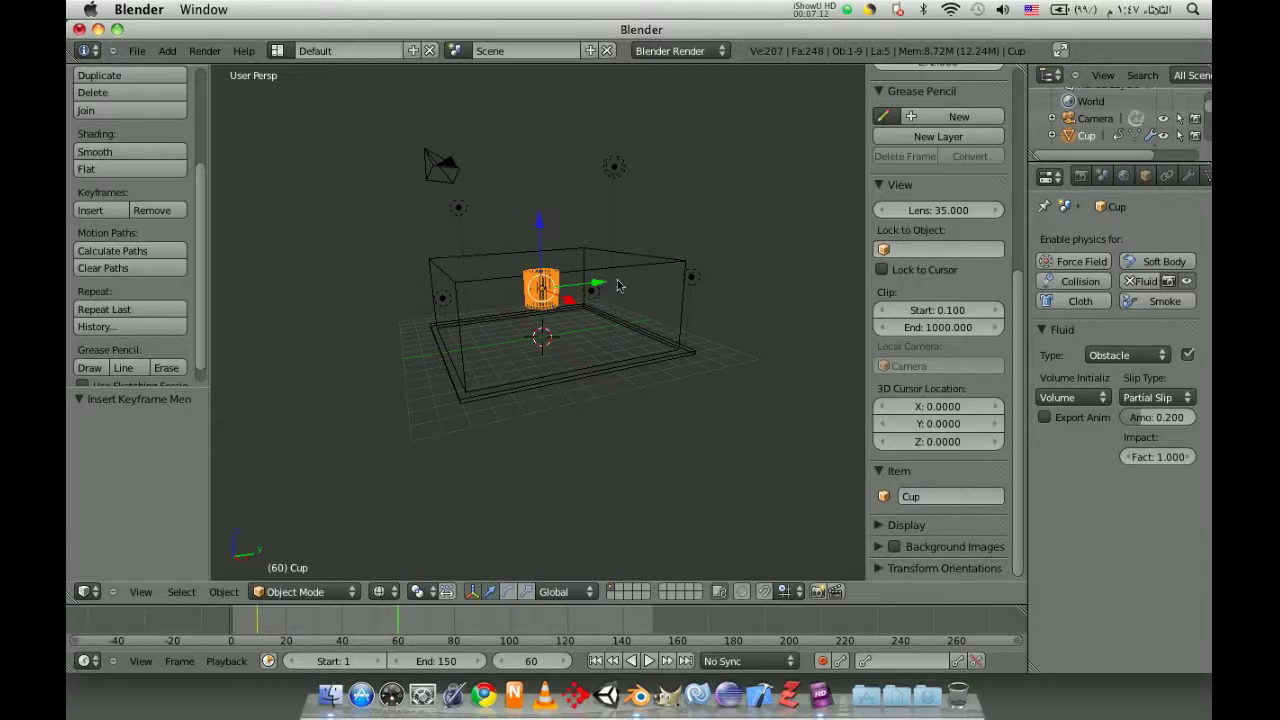
key("r")
key("y")
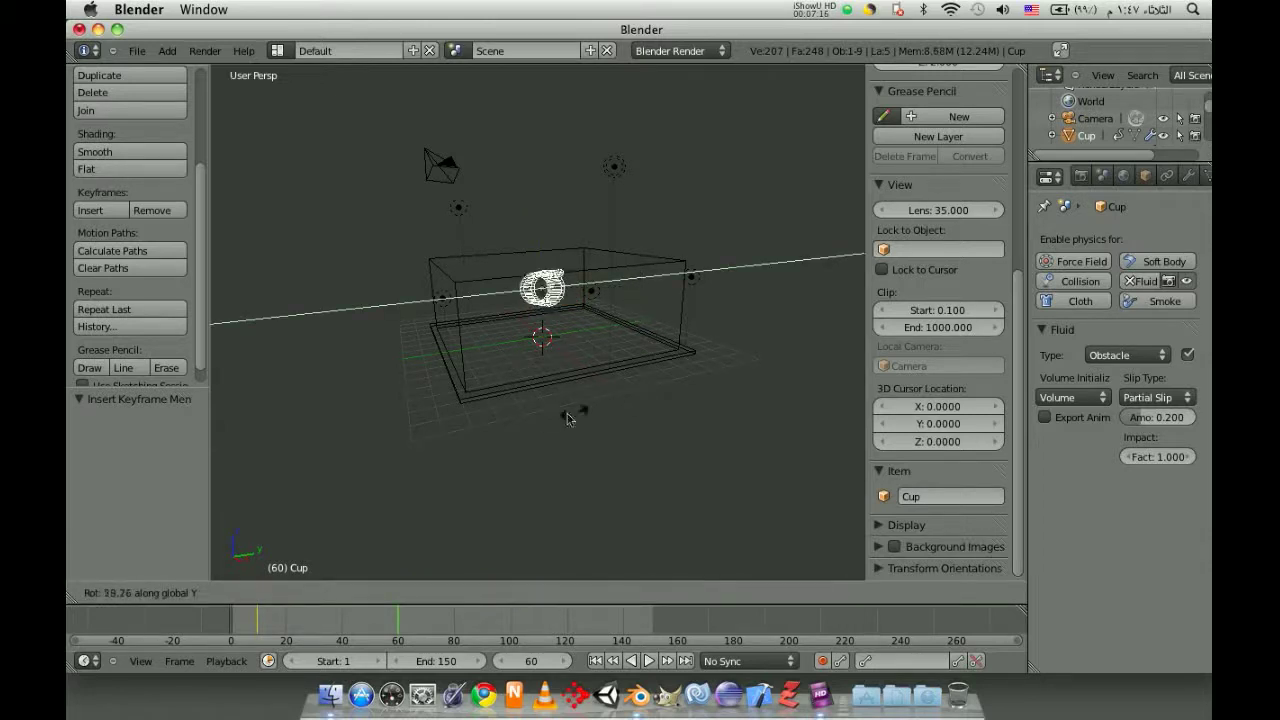
left_click(520, 403)
mouse_move(650, 352)
middle_mouse_down()
mouse_move(694, 328)
mouse_move(676, 339)
middle_mouse_up()
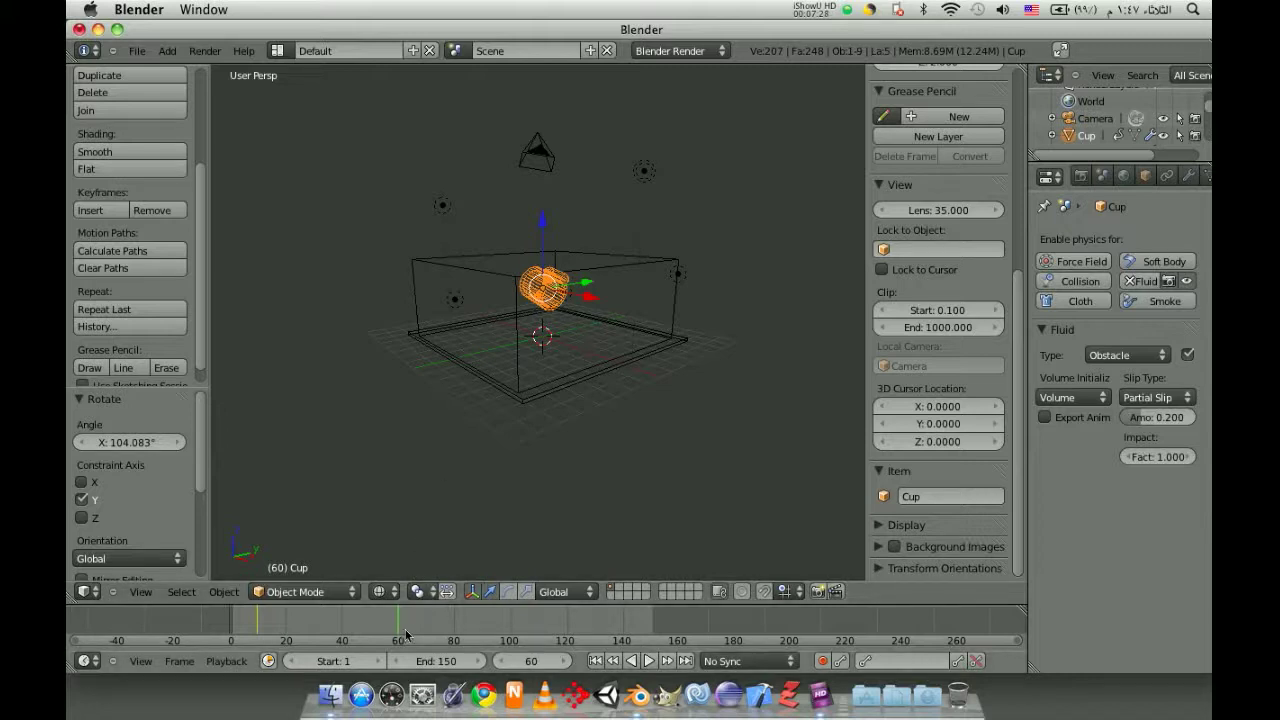
key("i")
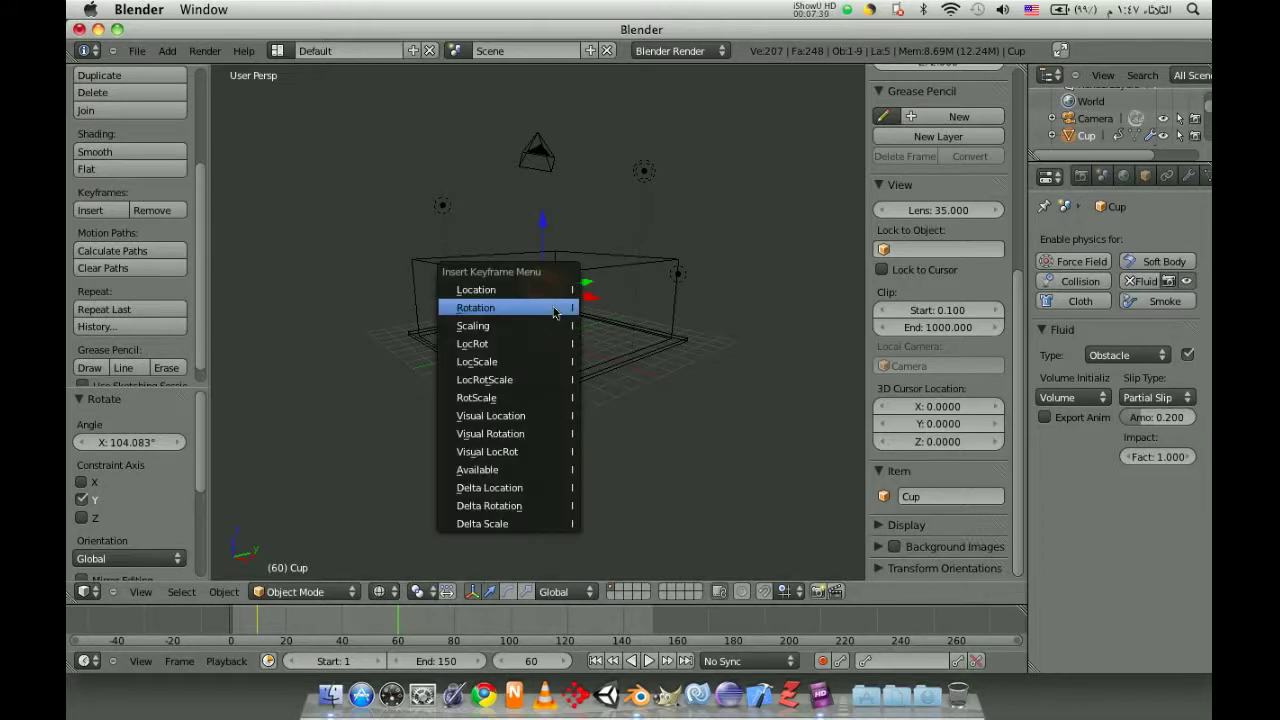
left_click(555, 308)
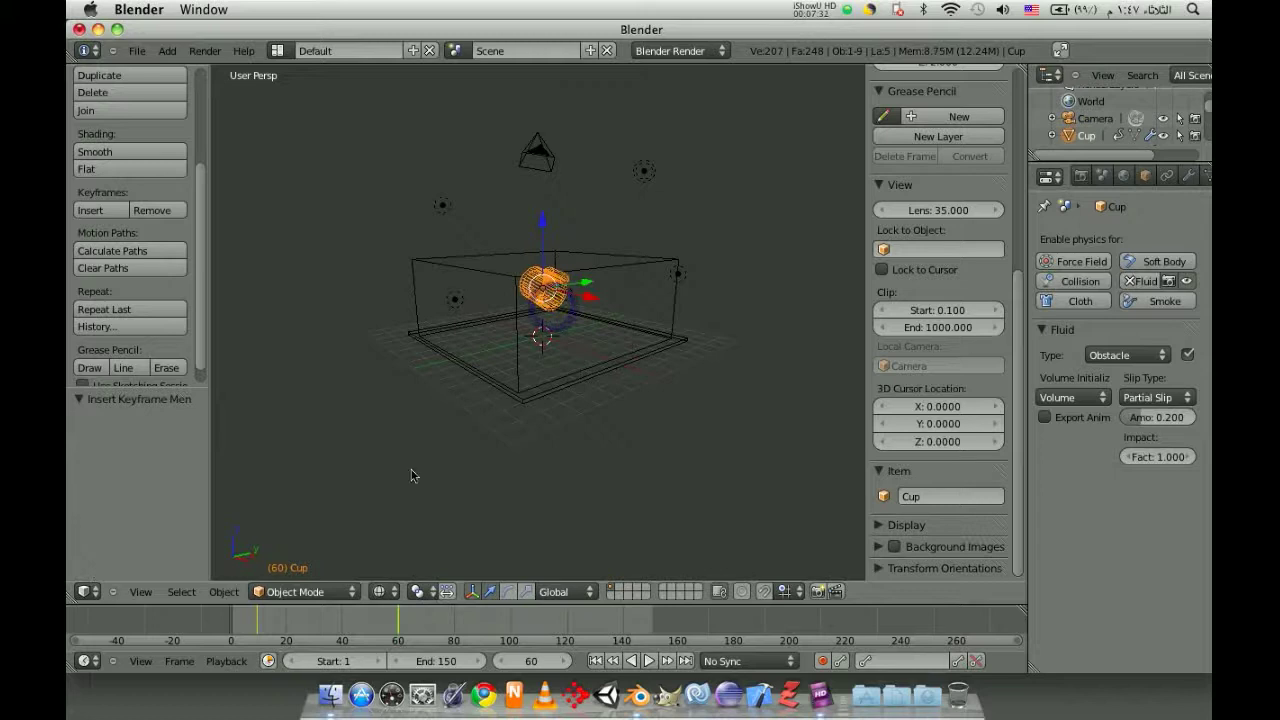
Scrub through the frames to check the tilt, then start playback
left_click(361, 632)
mouse_move(361, 632)
left_mouse_down()
mouse_move(437, 630)
mouse_move(236, 628)
left_mouse_up()
key("alt+a")
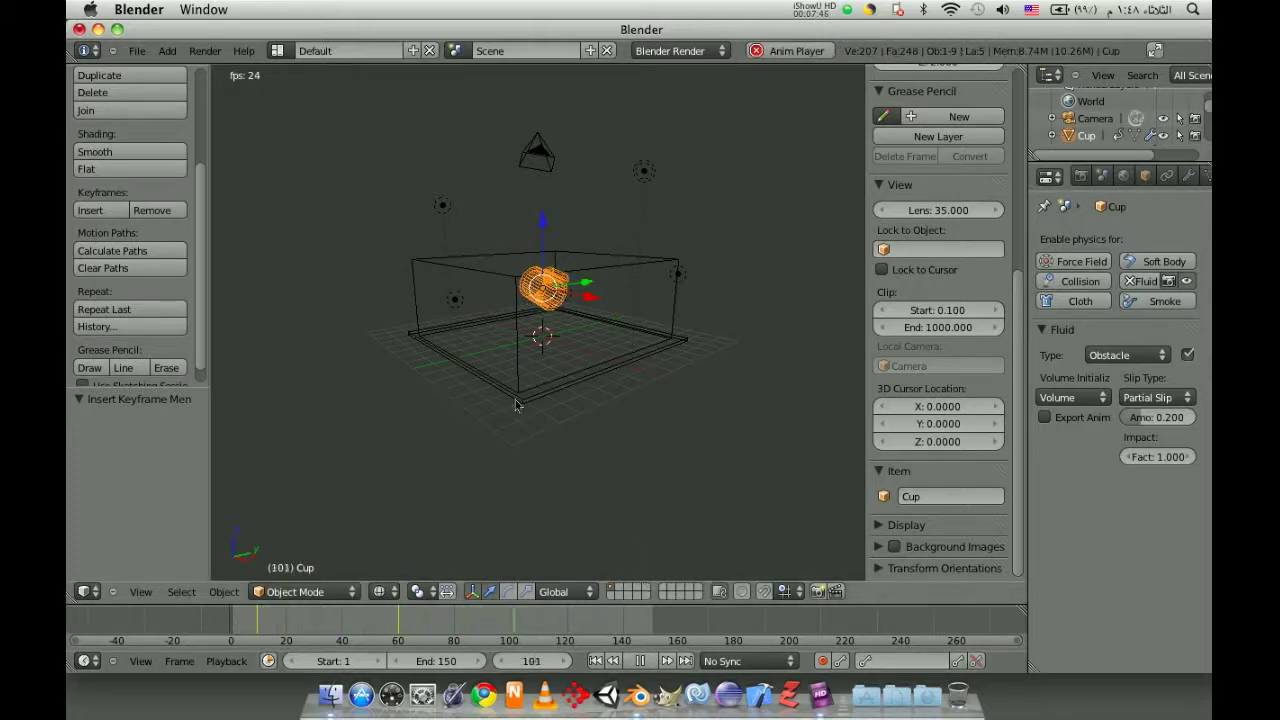
Stop playback, zoom in, and return the timeline to frame 1 with the cup upright
key("alt+a")
scroll(571, 357, "up", 3)
scroll(571, 352, "up", 4)
middle_click_drag(582, 348, 703, 312)
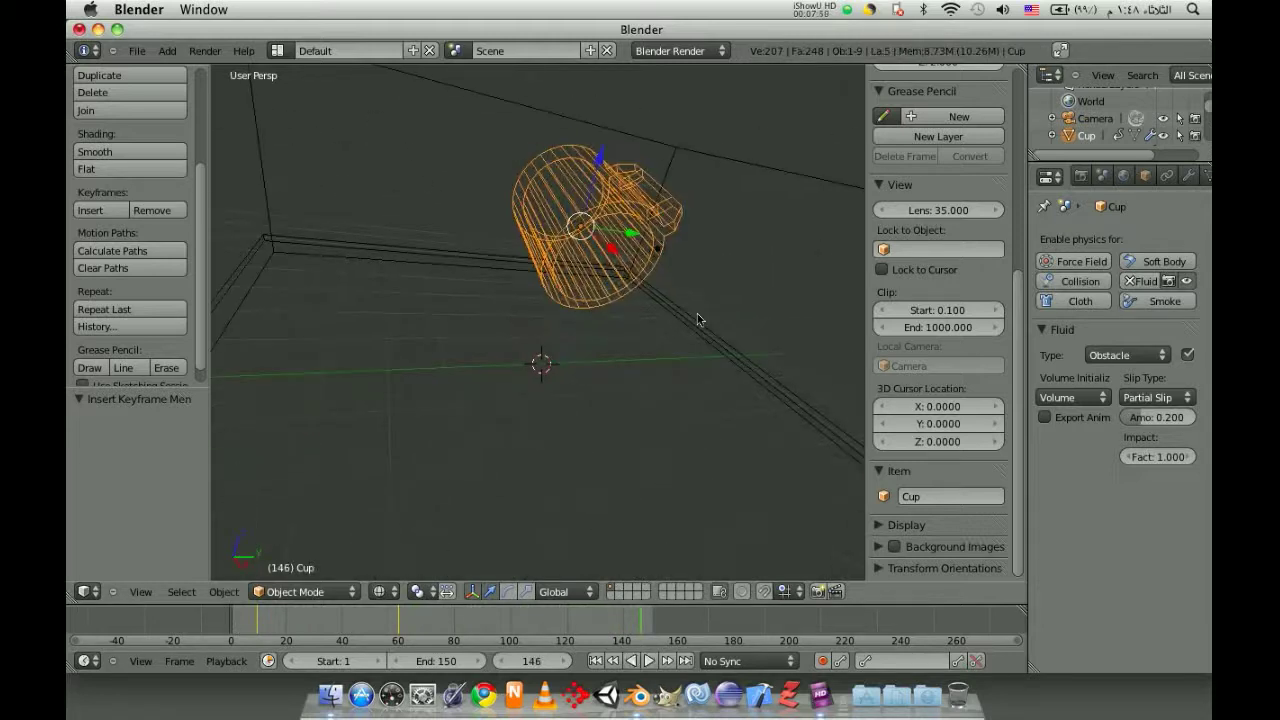
left_click_drag(294, 623, 232, 625)
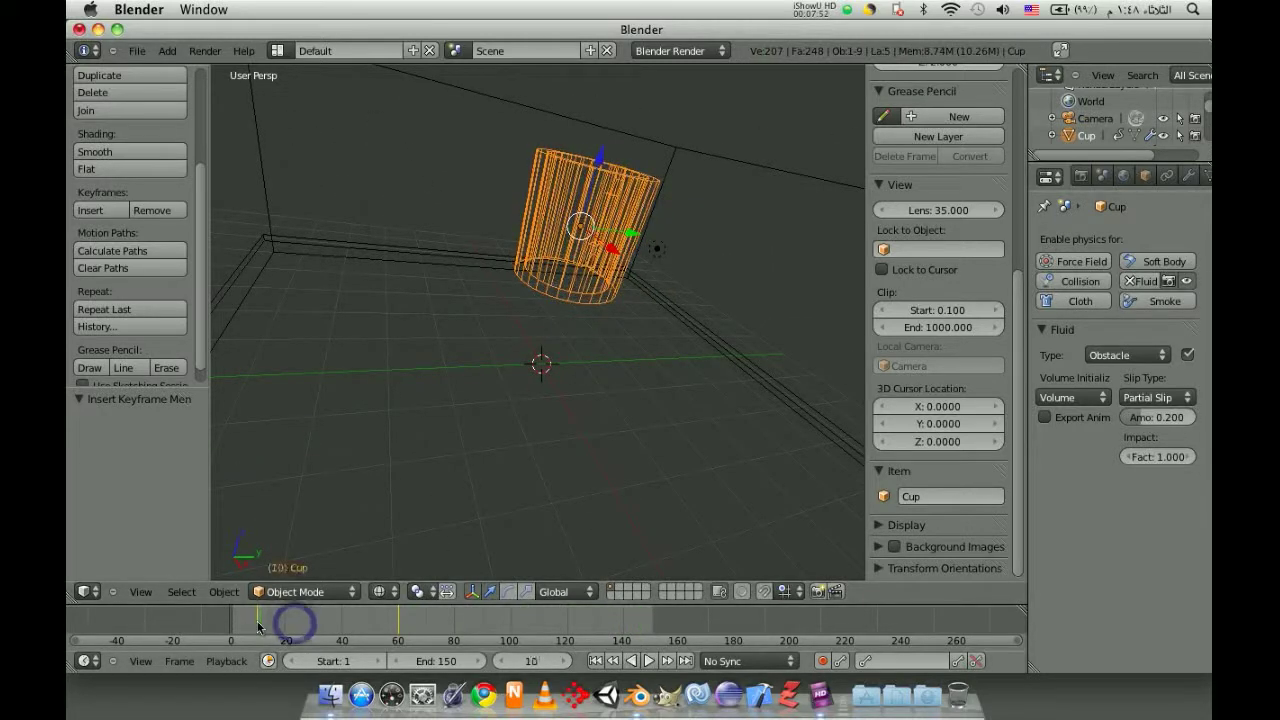
mouse_move(757, 212)
middle_mouse_down()
mouse_move(674, 328)
mouse_move(693, 357)
mouse_move(672, 355)
middle_mouse_up()
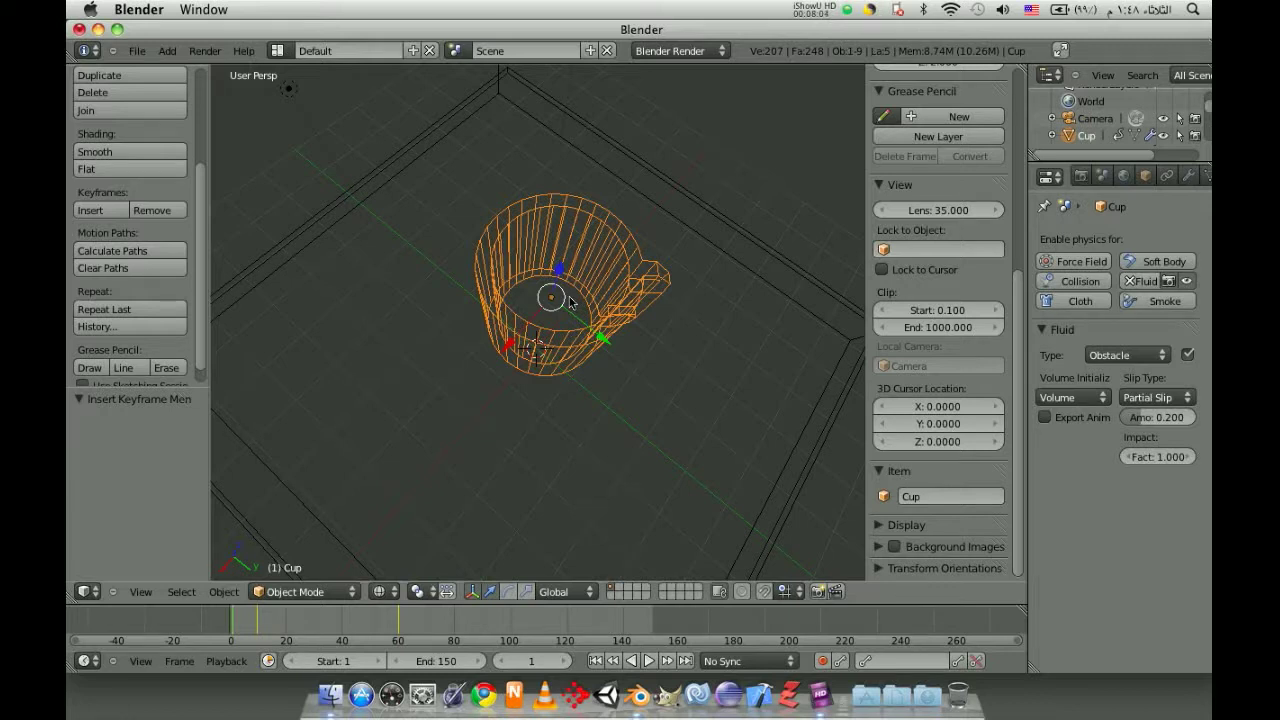
mouse_move(567, 302)
middle_mouse_down()
mouse_move(500, 306)
mouse_move(535, 316)
middle_mouse_up()
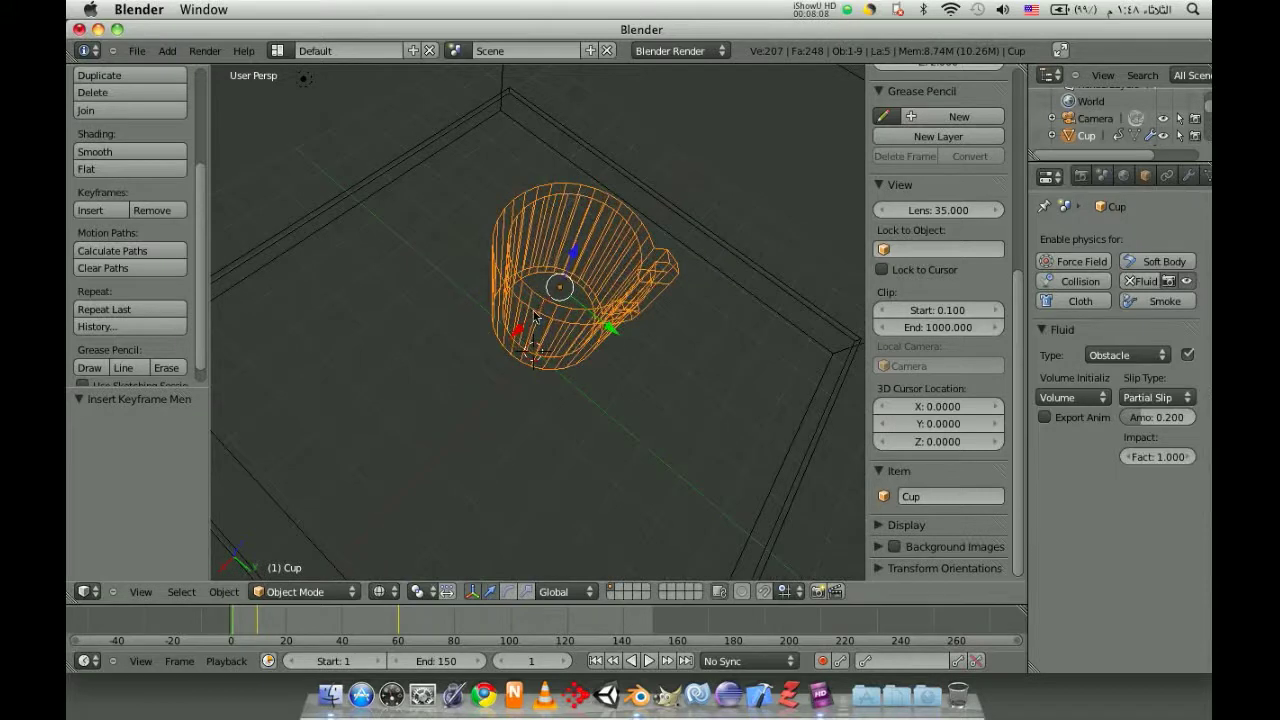
Deselect the cup and add a UV sphere to the scene
key("a")
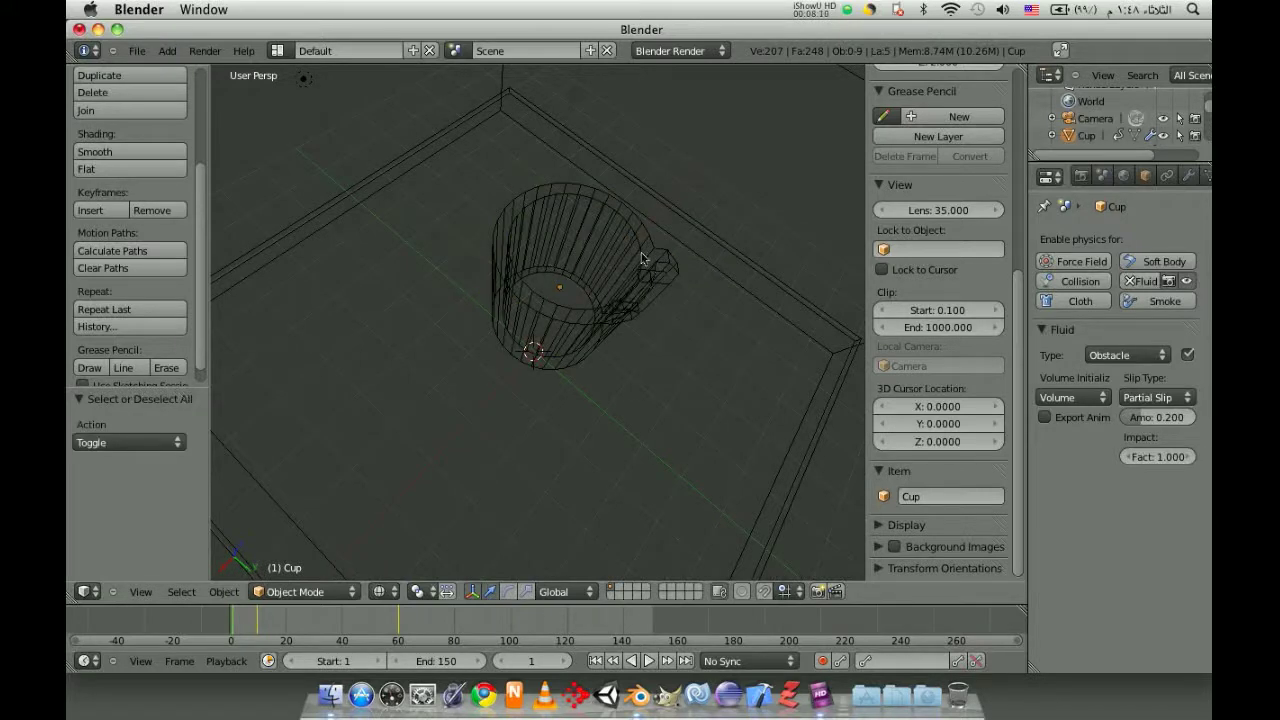
key("shift+a")
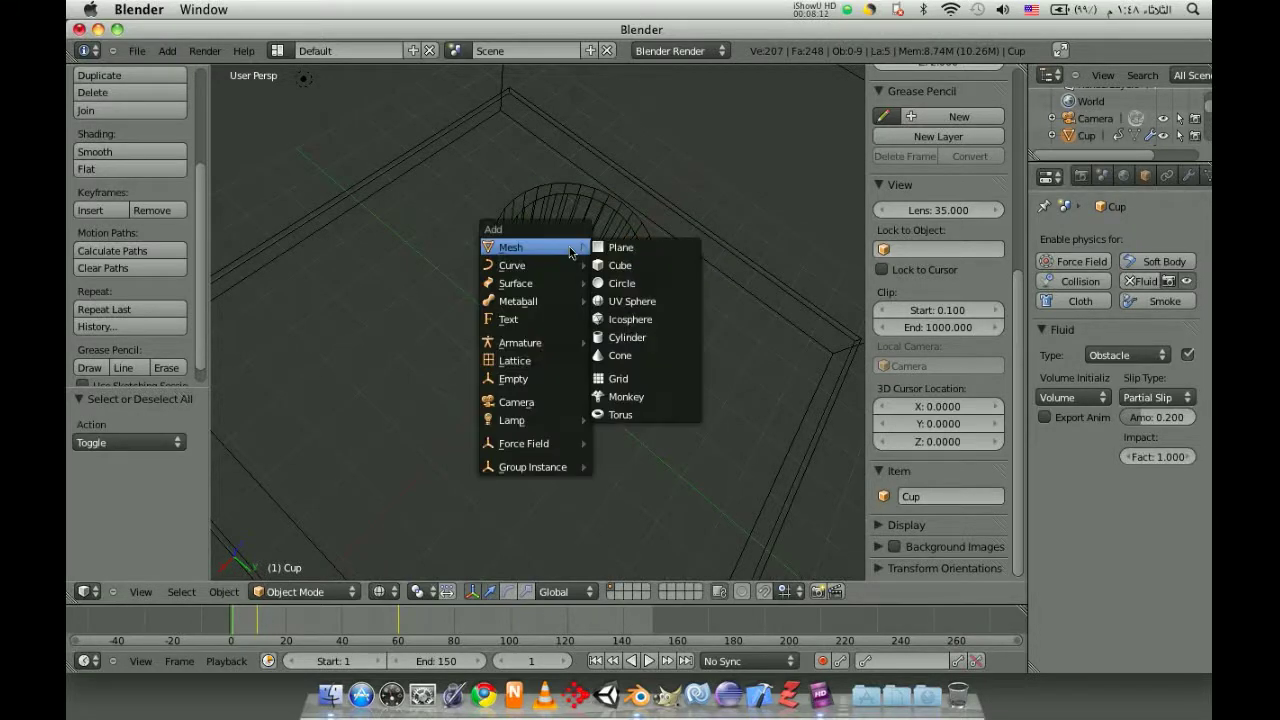
left_click(656, 301)
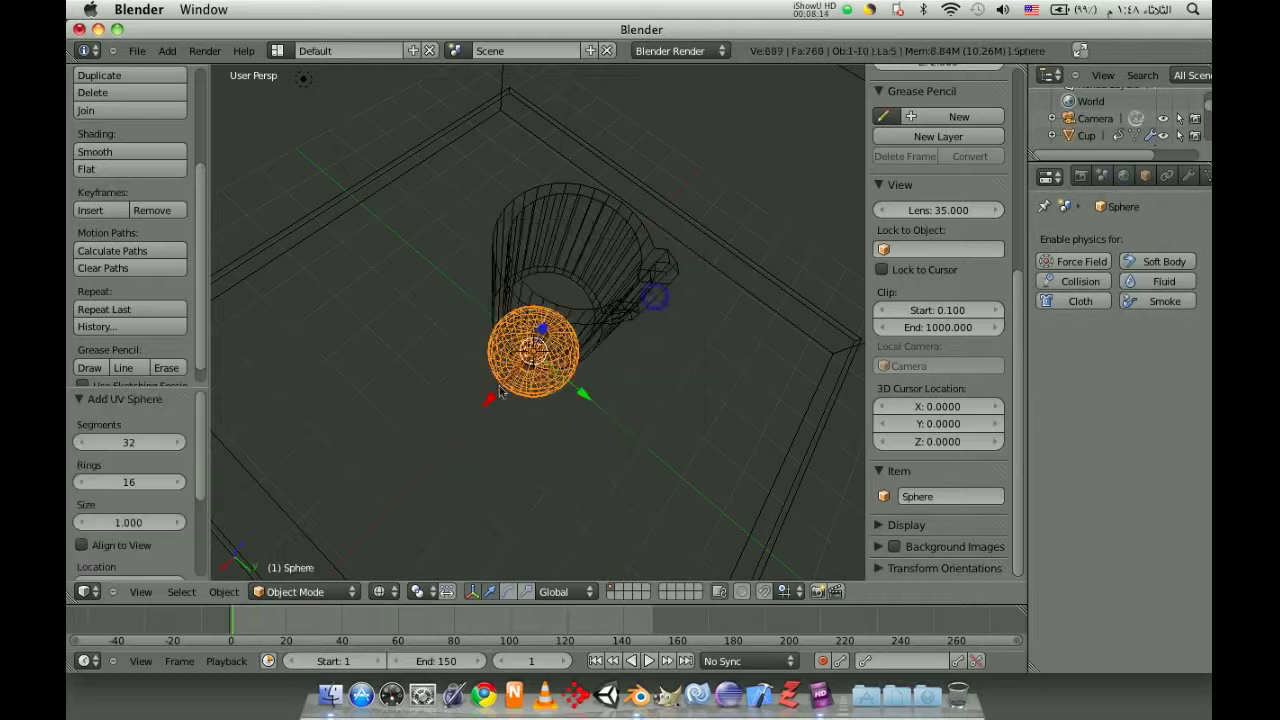
middle_click_drag(594, 347, 500, 237)
Scale the sphere to 0.662 and raise it 2.938 along Z into the cup
key("s")
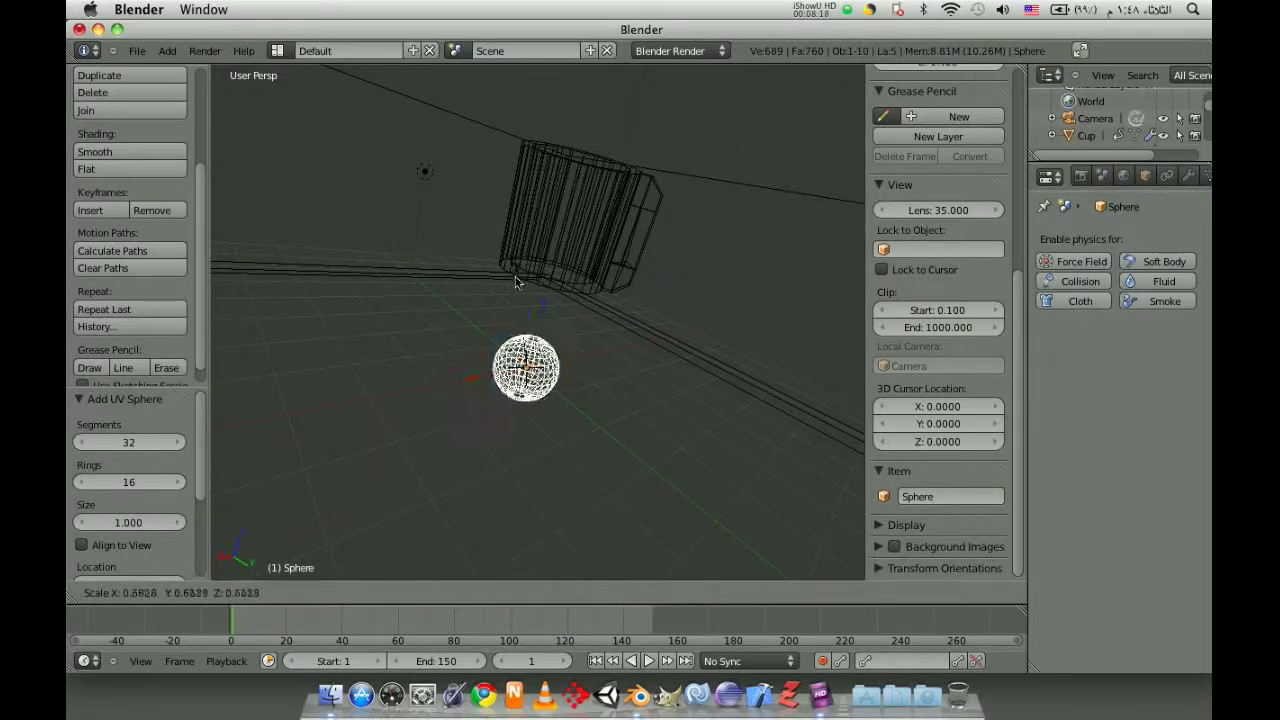
left_click(514, 278)
key("g")
key("z")
left_click(523, 365)
mouse_move(520, 363)
middle_mouse_down()
mouse_move(600, 345)
mouse_move(657, 123)
mouse_move(660, 143)
mouse_move(691, 149)
mouse_move(643, 157)
mouse_move(640, 223)
middle_mouse_up()
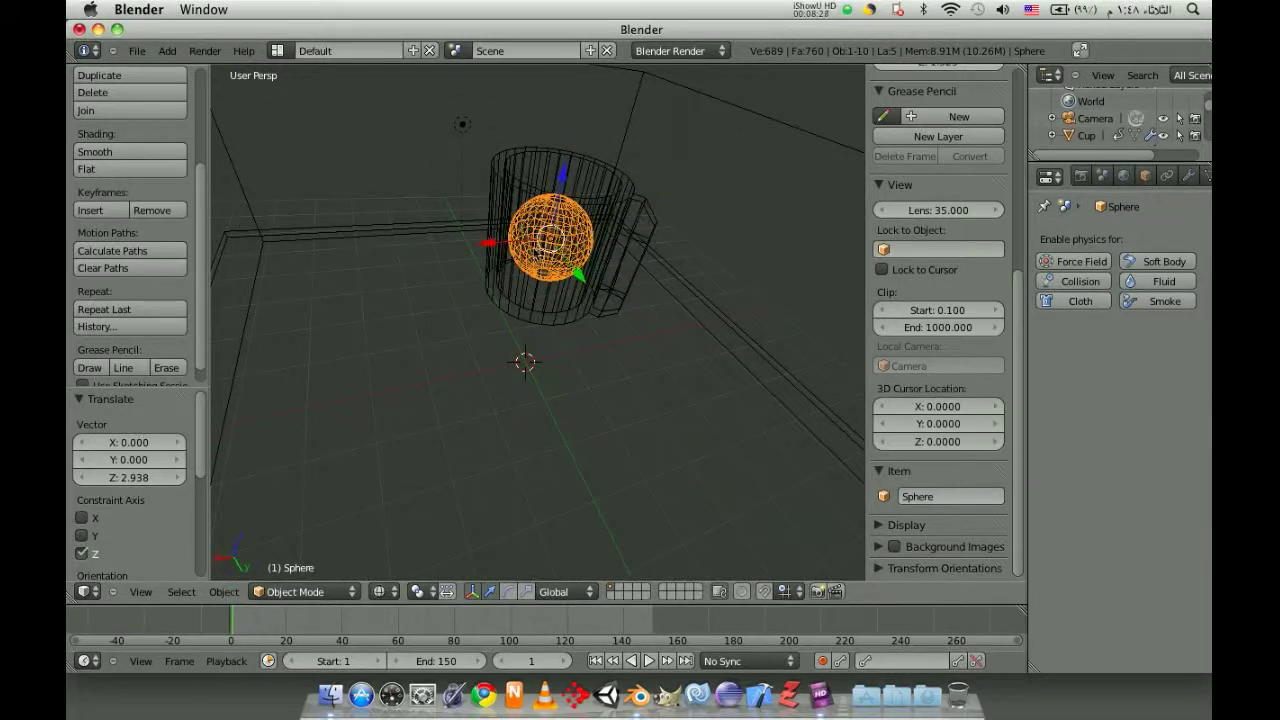
Rename the sphere to 'Fluid'
left_click(957, 497)
type("Fluid")
key("Return")
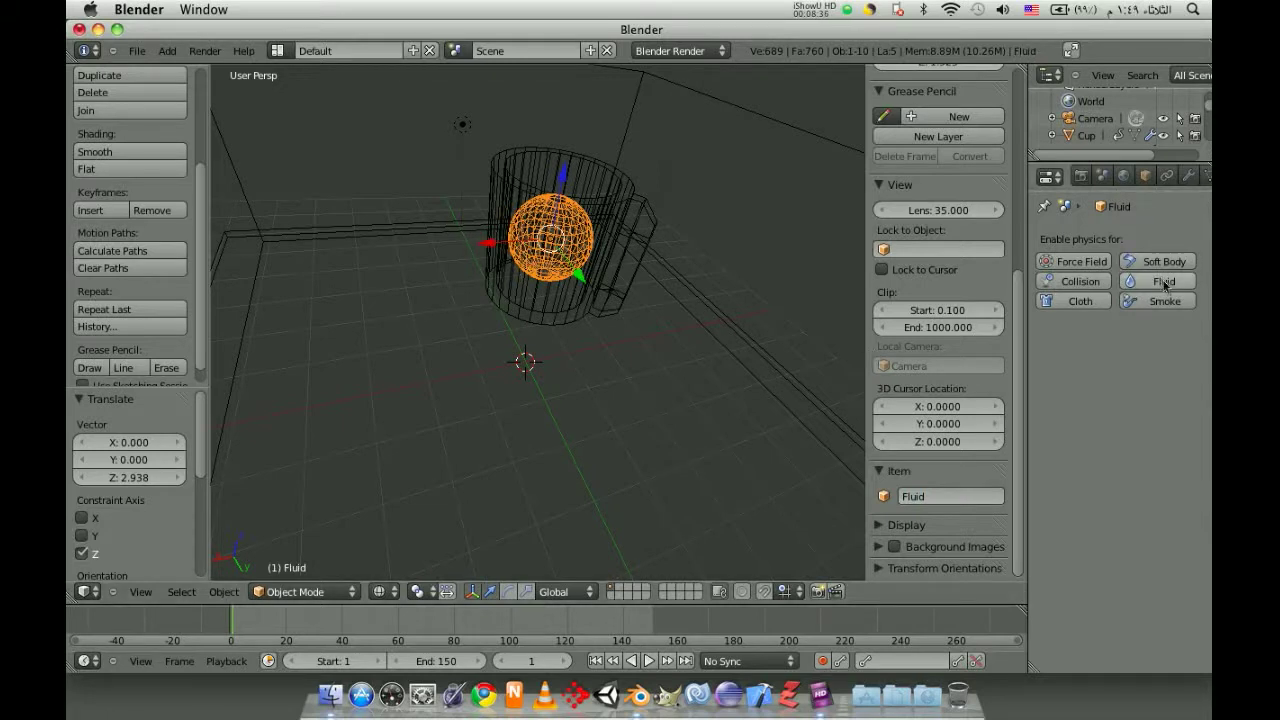
Enable fluid physics on the sphere with type Fluid and Volume initialization
scroll(1150, 175, "down", 4)
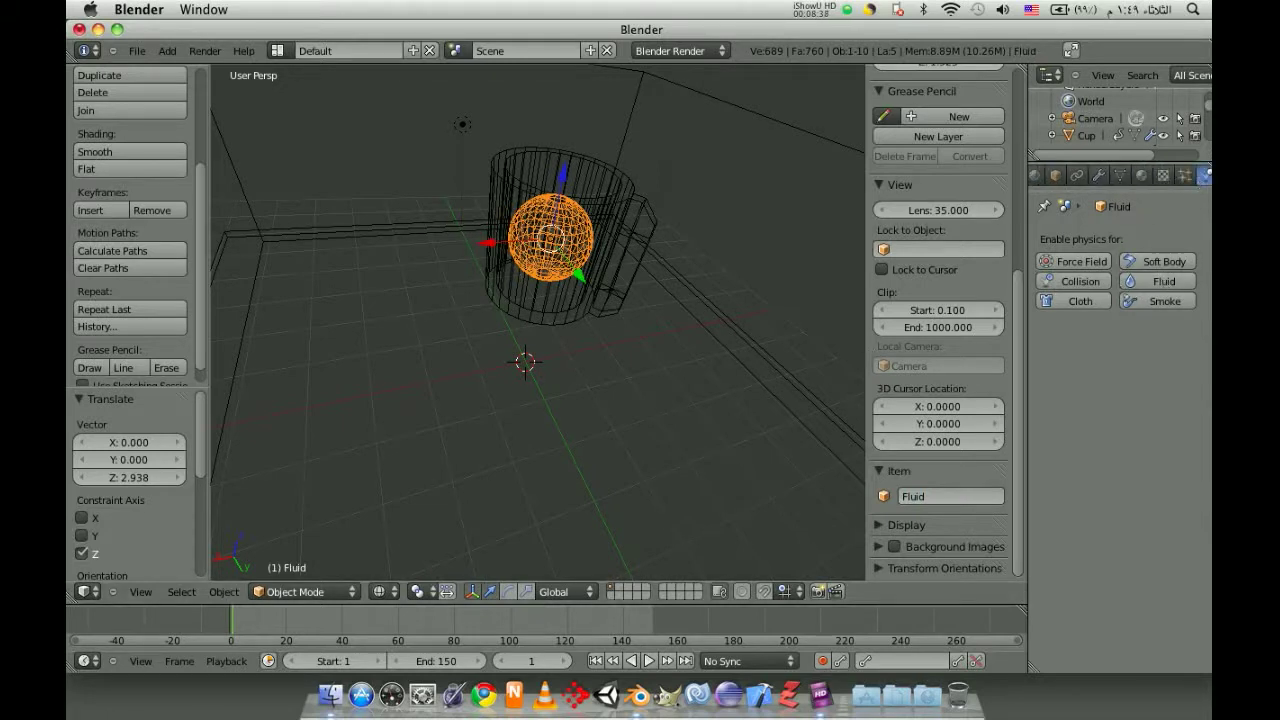
left_click(1160, 281)
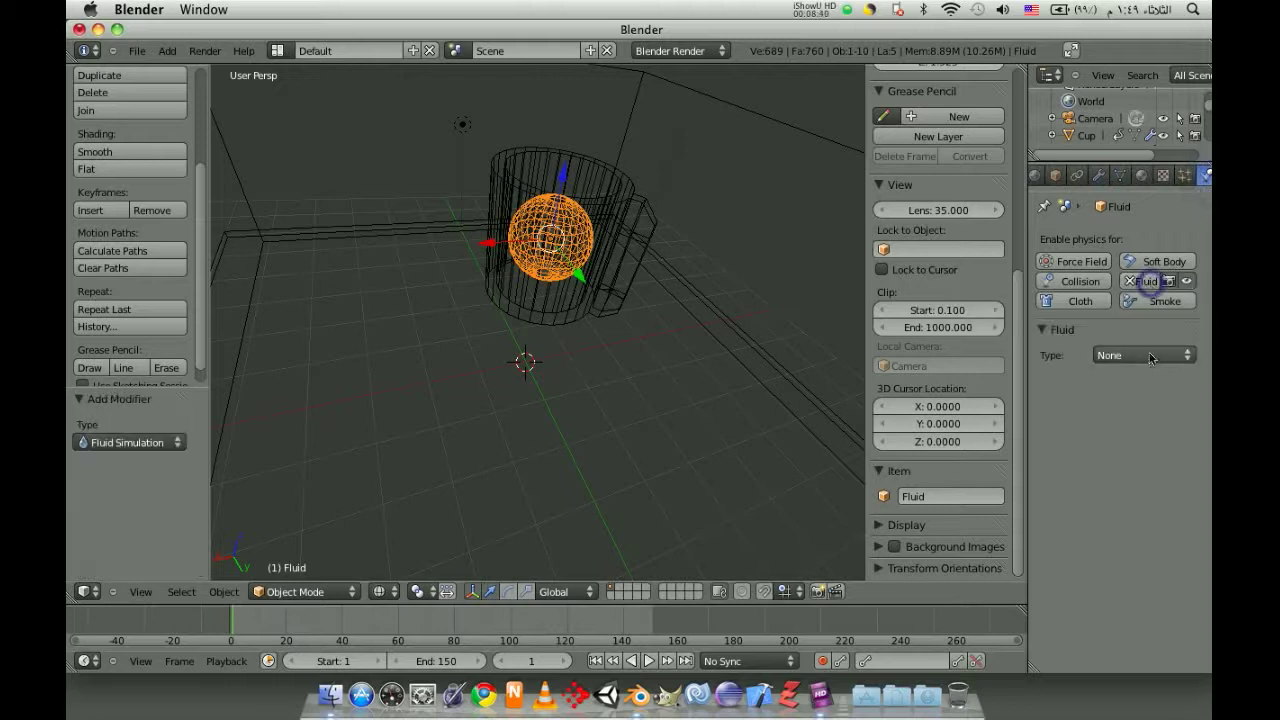
left_click(1148, 355)
left_click(1130, 297)
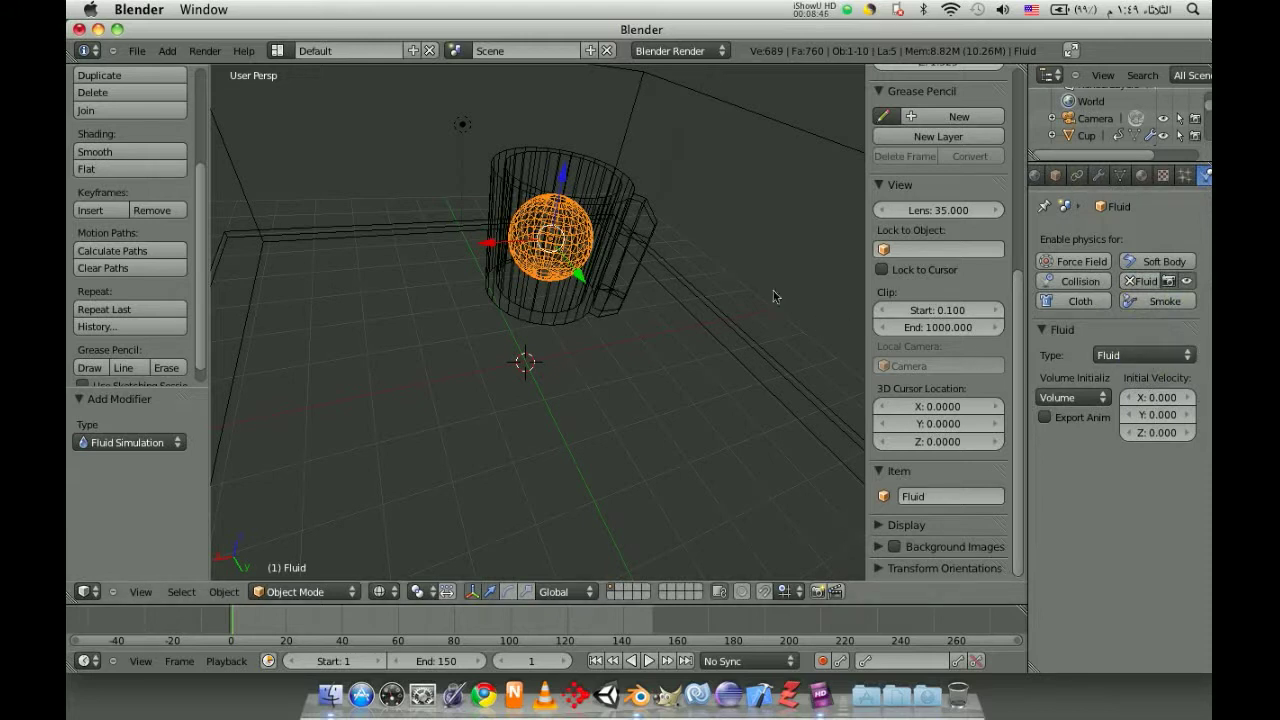
scroll(397, 388, "down", 3)
scroll(517, 354, "down", 2)
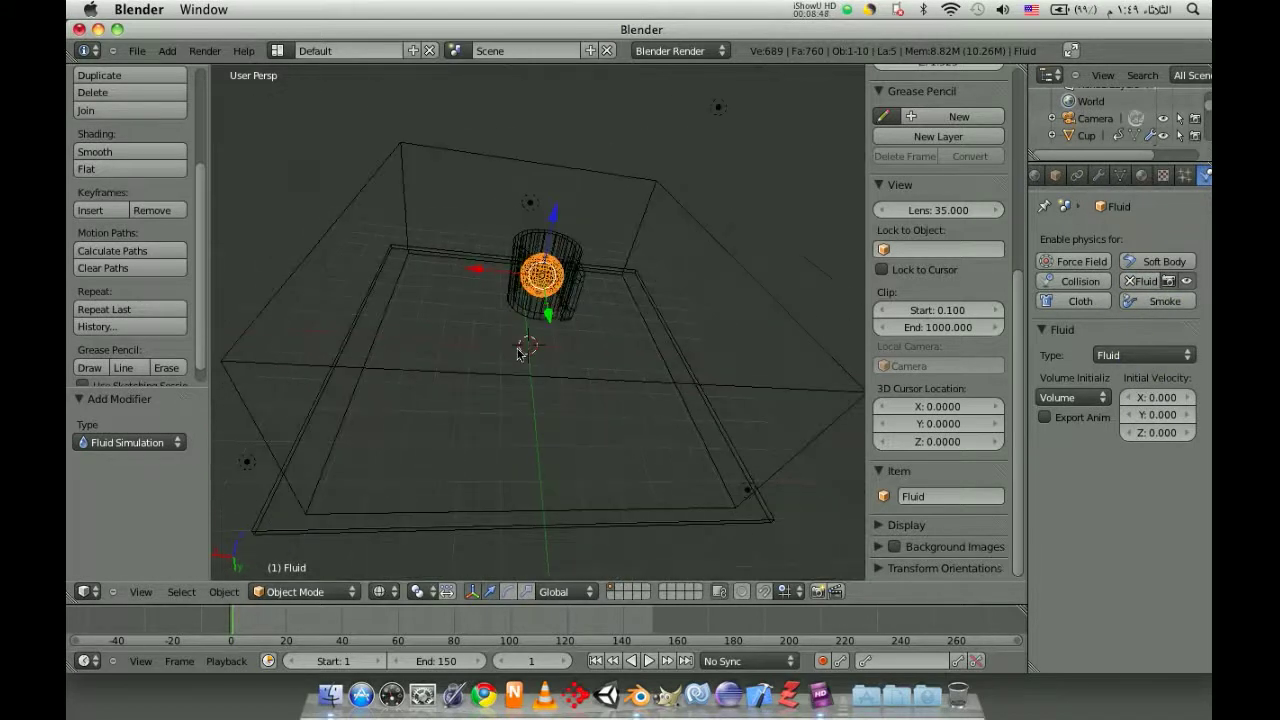
mouse_move(653, 378)
middle_mouse_down()
mouse_move(628, 366)
mouse_move(698, 343)
middle_mouse_up()
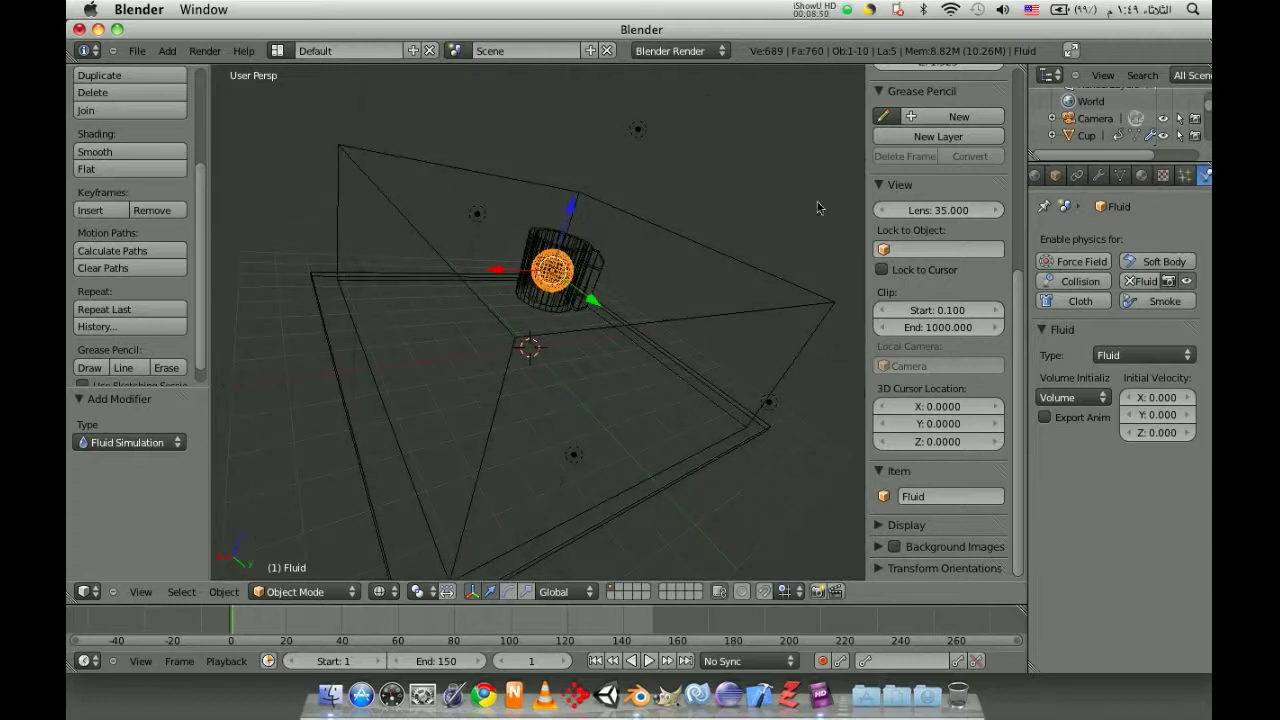
right_click(659, 232)
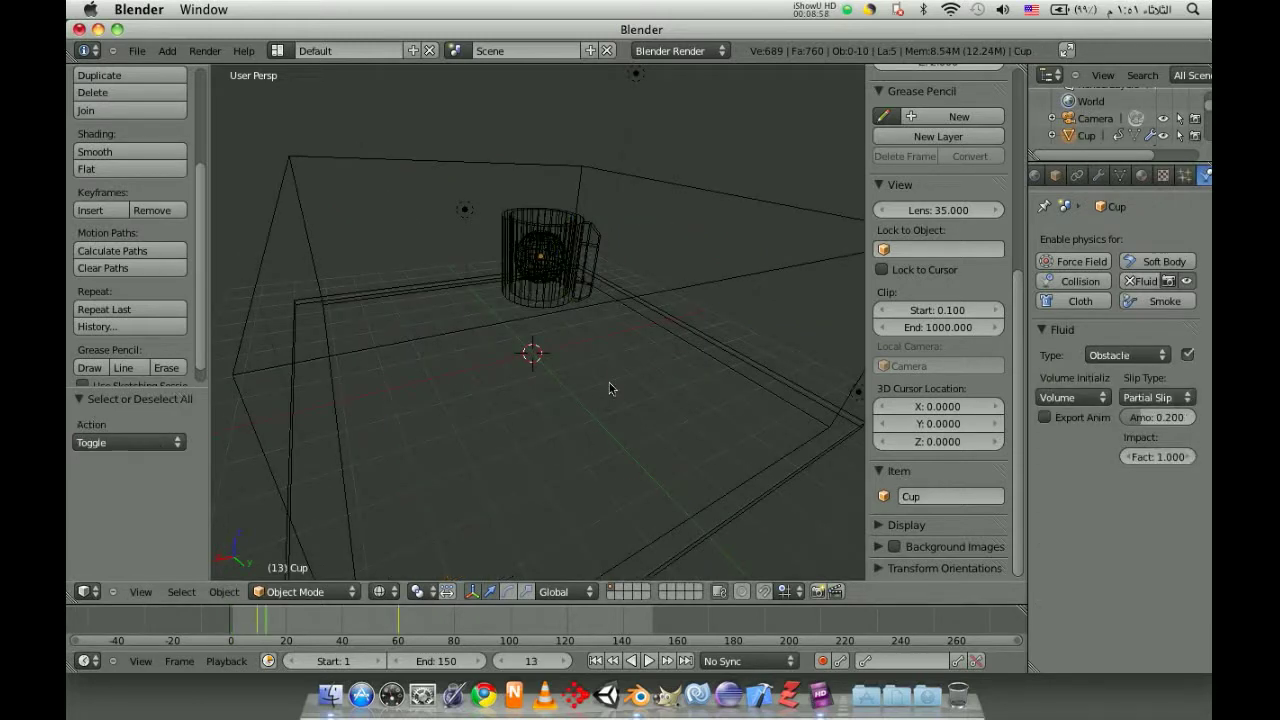
Select the fluid sphere inside the cup
middle_click_drag(625, 362, 648, 323)
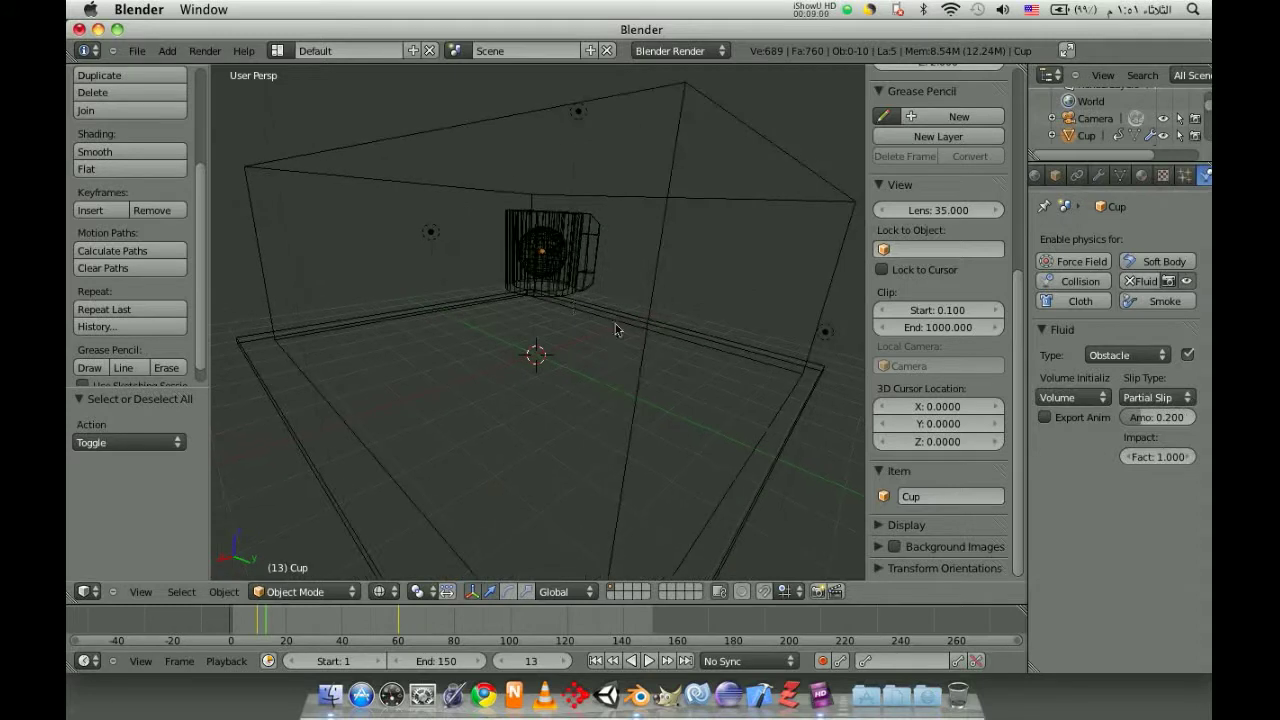
mouse_move(558, 290)
middle_mouse_down()
mouse_move(549, 331)
mouse_move(560, 332)
middle_mouse_up()
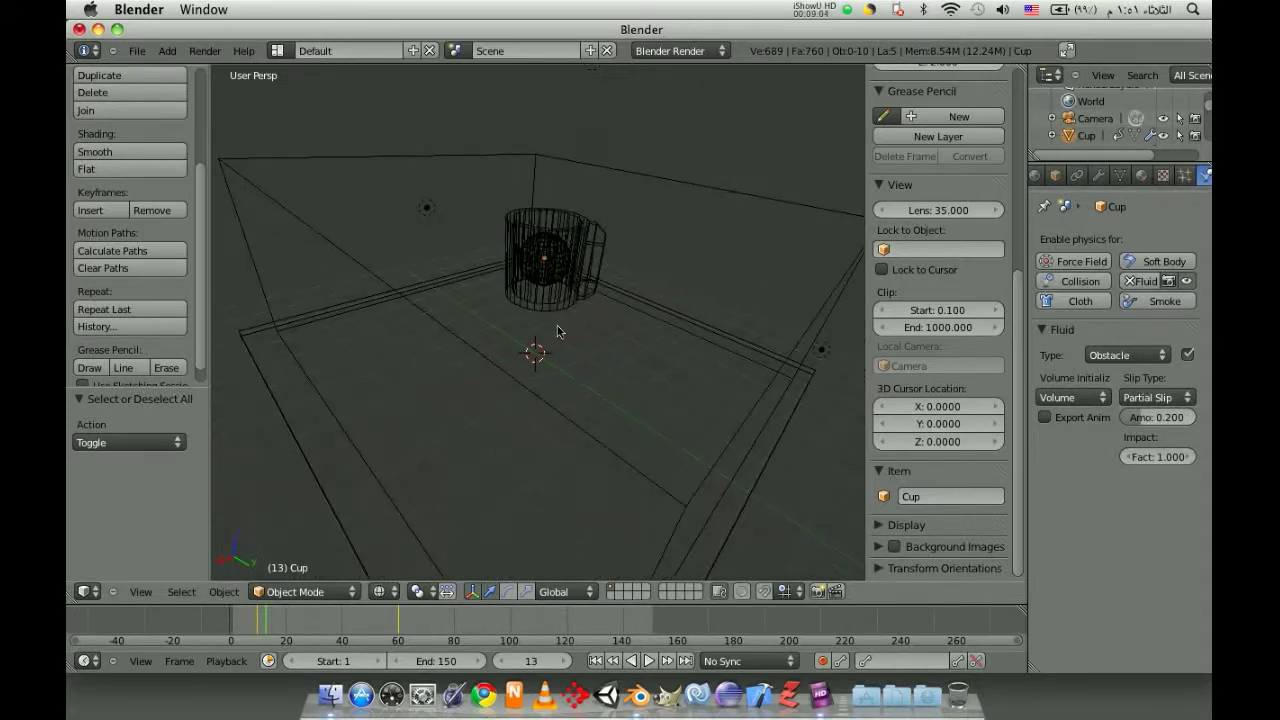
right_click(546, 269)
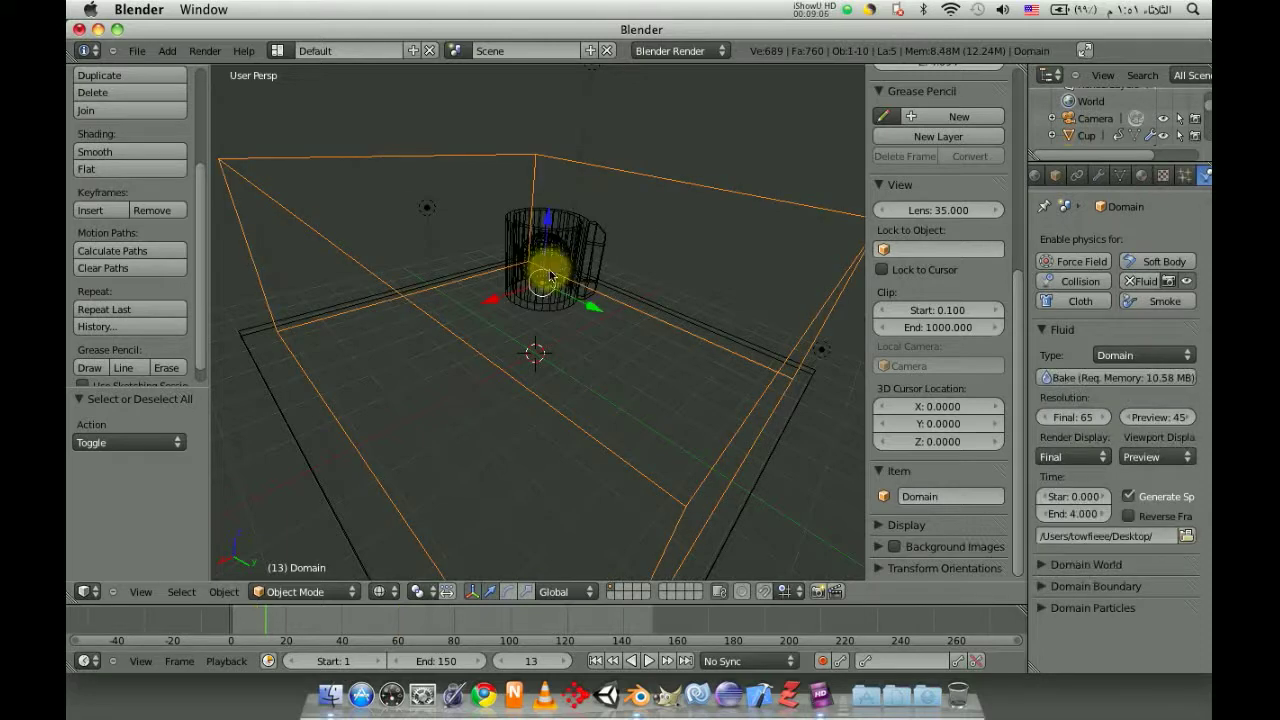
right_click(566, 223)
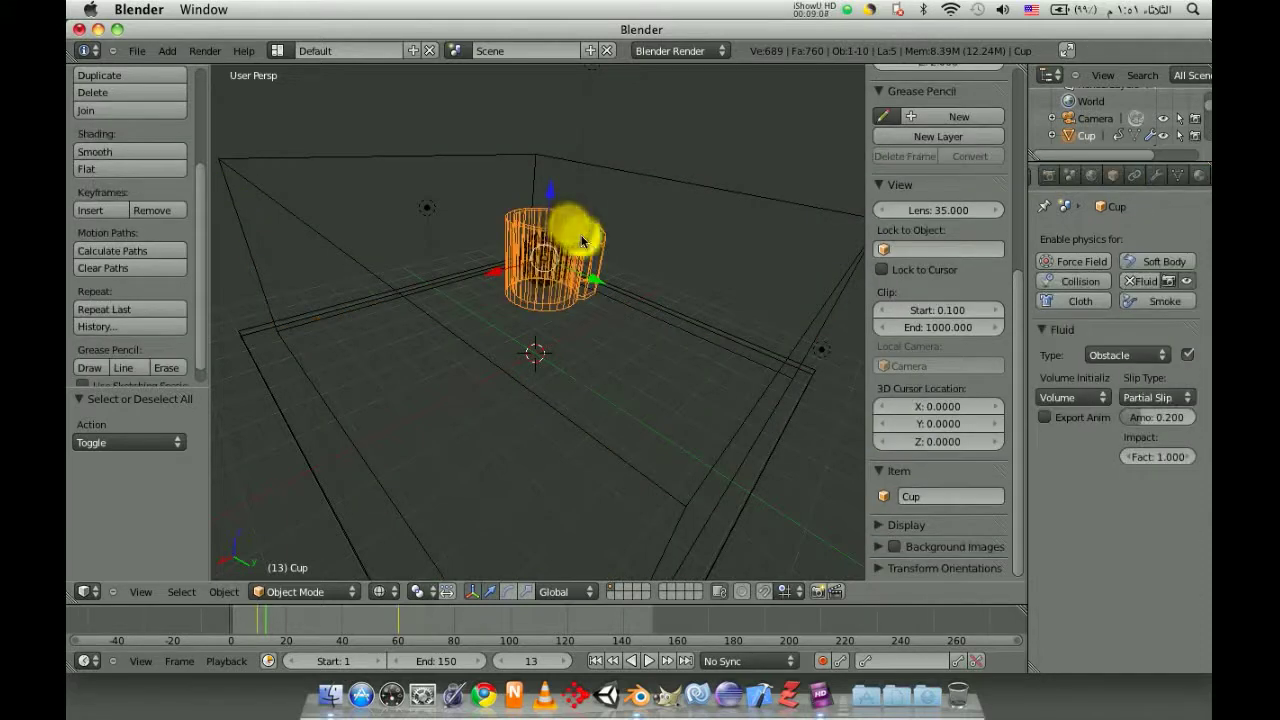
scroll(594, 220, "up", 1)
scroll(575, 240, "up", 3)
right_click(563, 229)
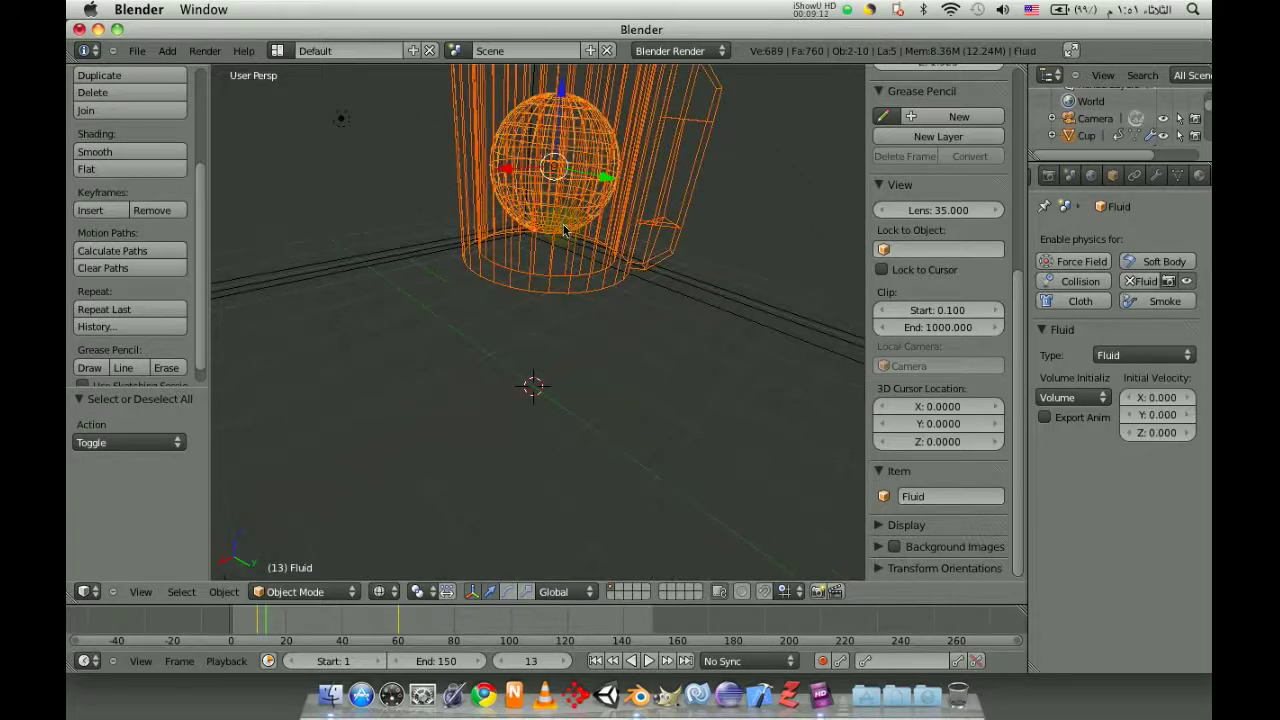
scroll(590, 140, "down", 1)
scroll(588, 157, "down", 1)
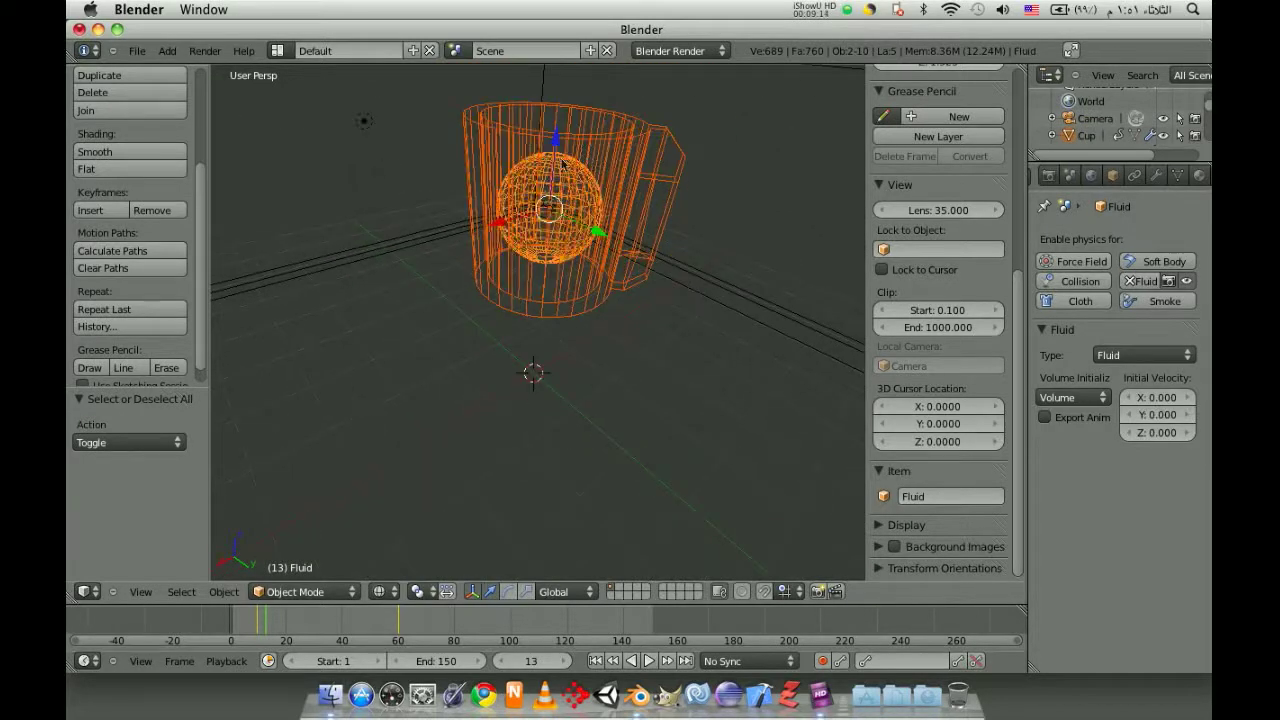
mouse_move(586, 249)
middle_mouse_down()
mouse_move(654, 300)
mouse_move(620, 297)
mouse_move(640, 292)
mouse_move(612, 277)
middle_mouse_up()
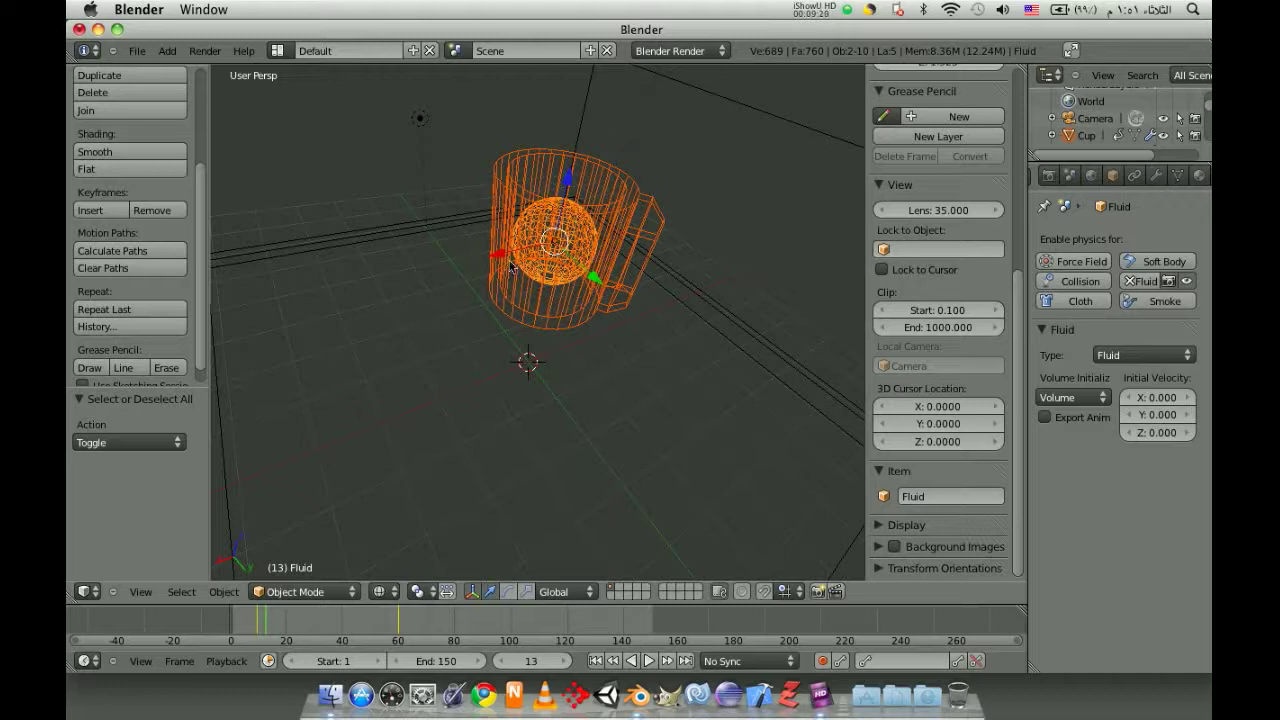
Shift the fluid sphere 1.279 units along X and scrub the timeline to frame 66
left_click_drag(502, 258, 687, 234)
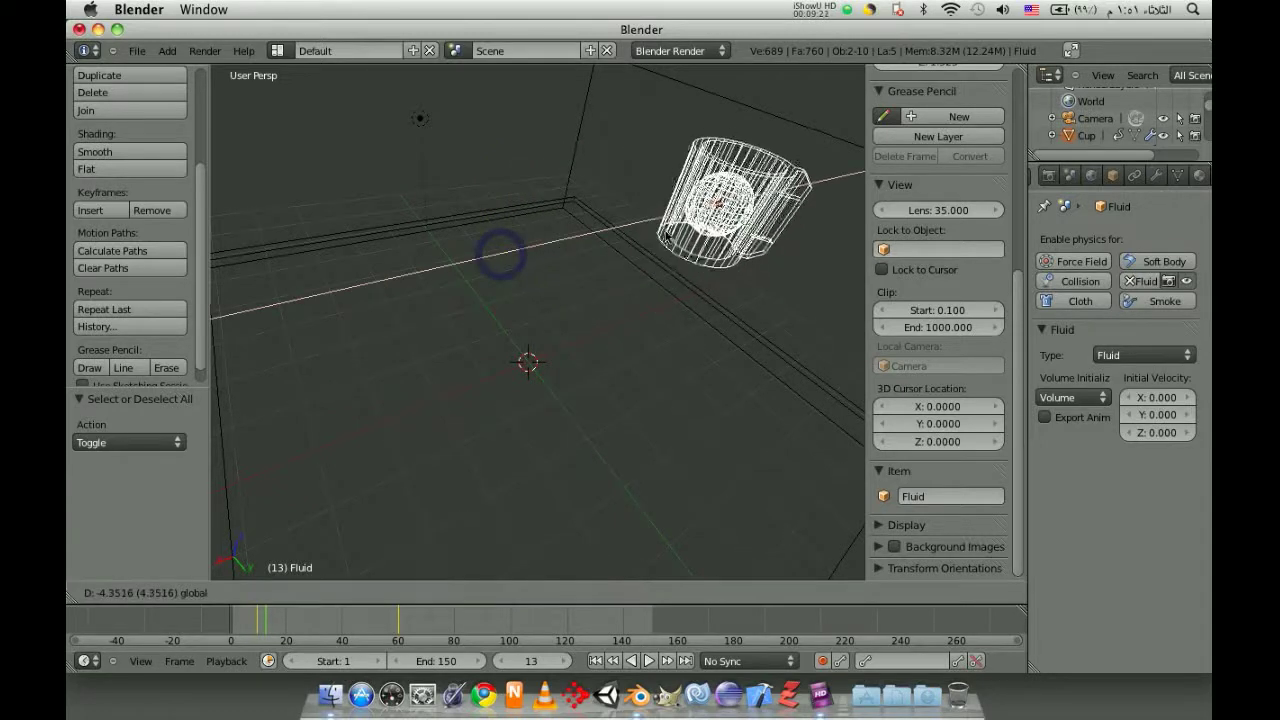
middle_click_drag(689, 234, 698, 362)
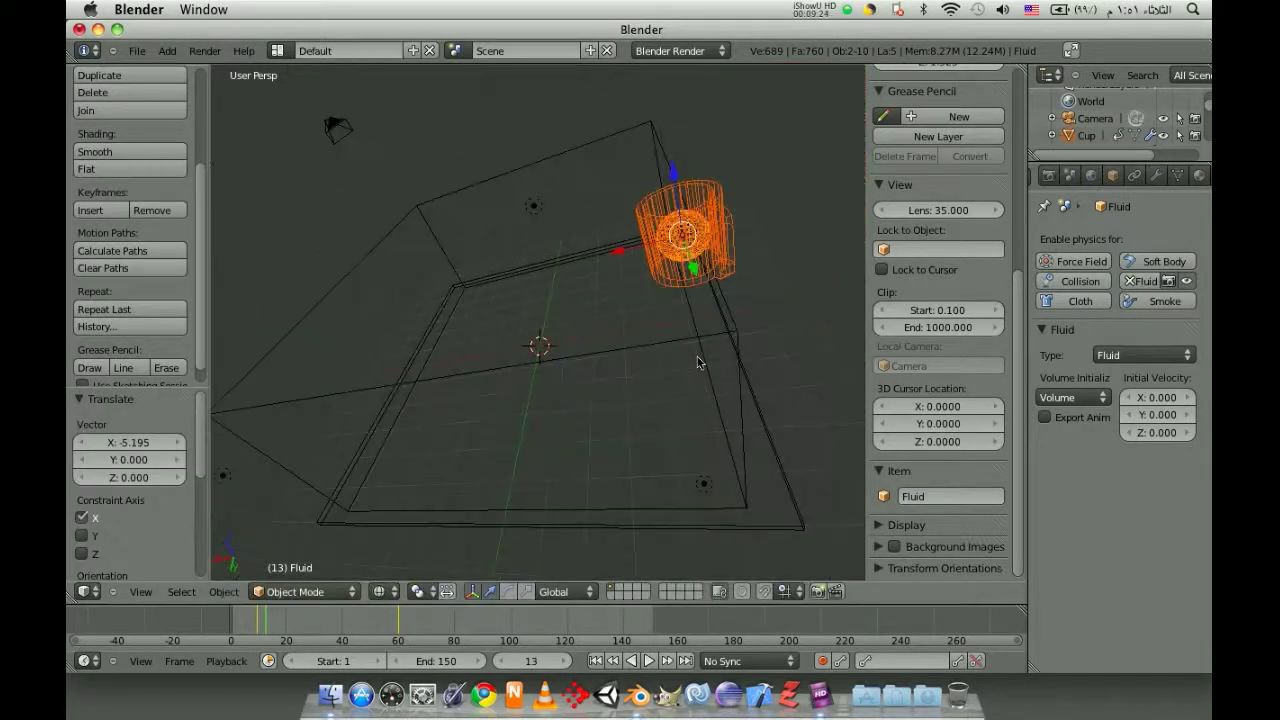
middle_click_drag(523, 284, 438, 282)
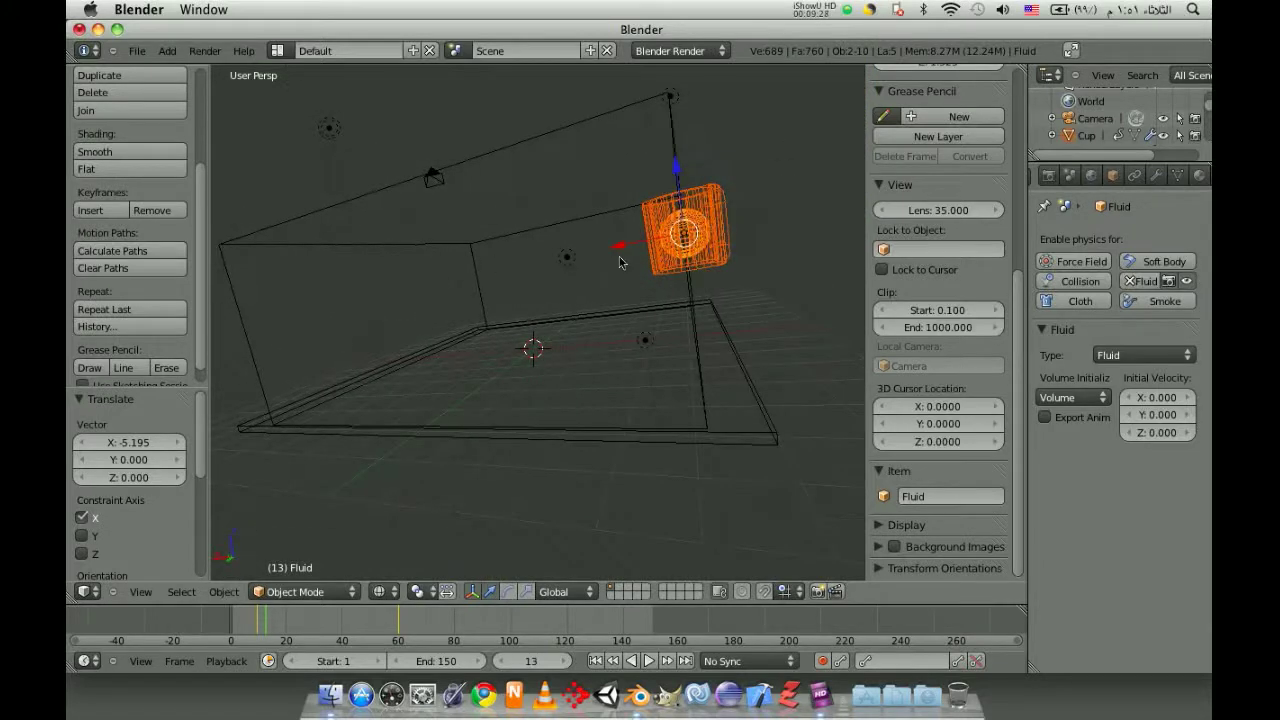
left_click_drag(621, 257, 598, 268)
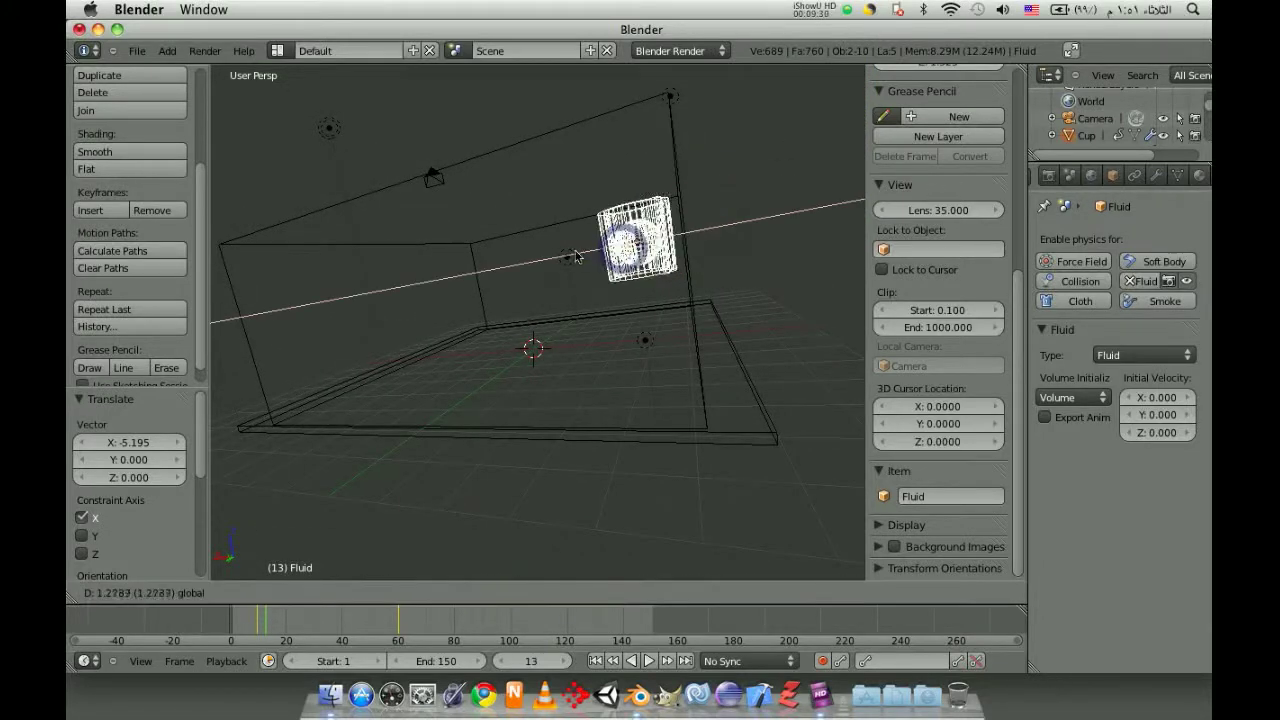
mouse_move(598, 268)
middle_mouse_down()
mouse_move(689, 323)
mouse_move(663, 323)
middle_mouse_up()
middle_click_drag(533, 298, 547, 314)
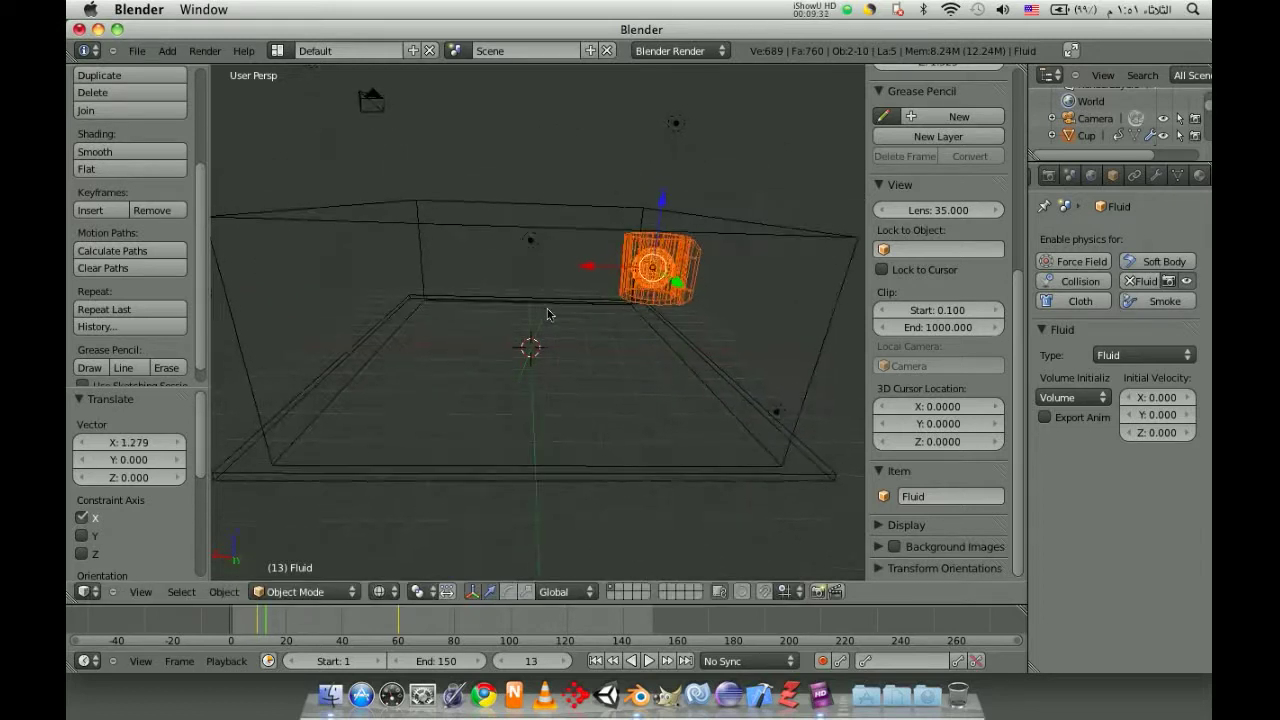
left_click_drag(262, 620, 414, 620)
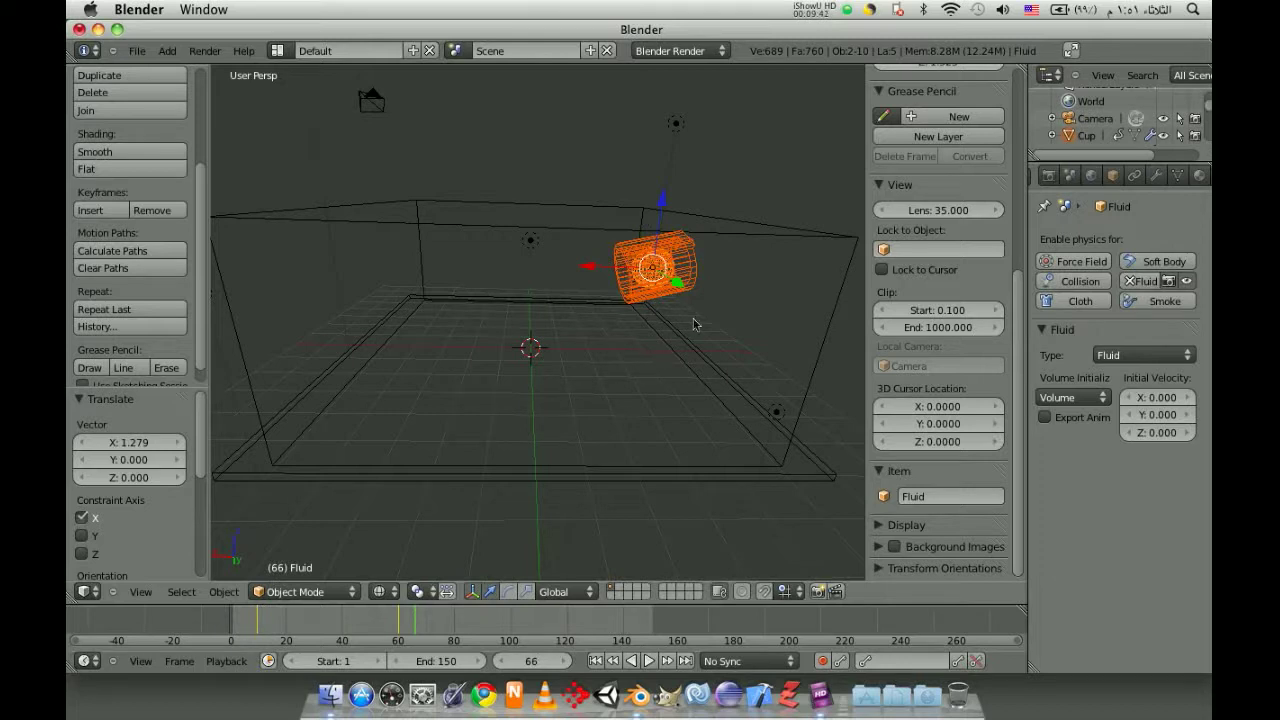
Select the domain box to show its Fluid Domain settings with final resolution 65
right_click(670, 283)
middle_click_drag(668, 279, 618, 293)
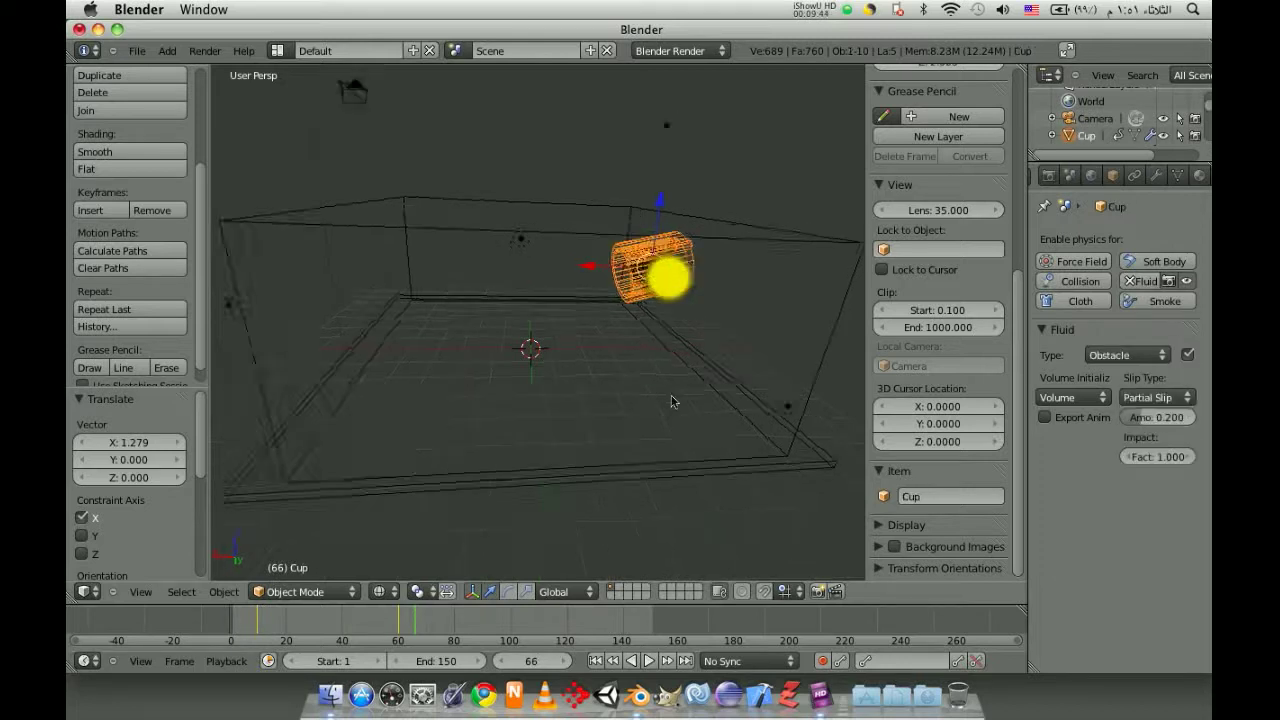
right_click(612, 273)
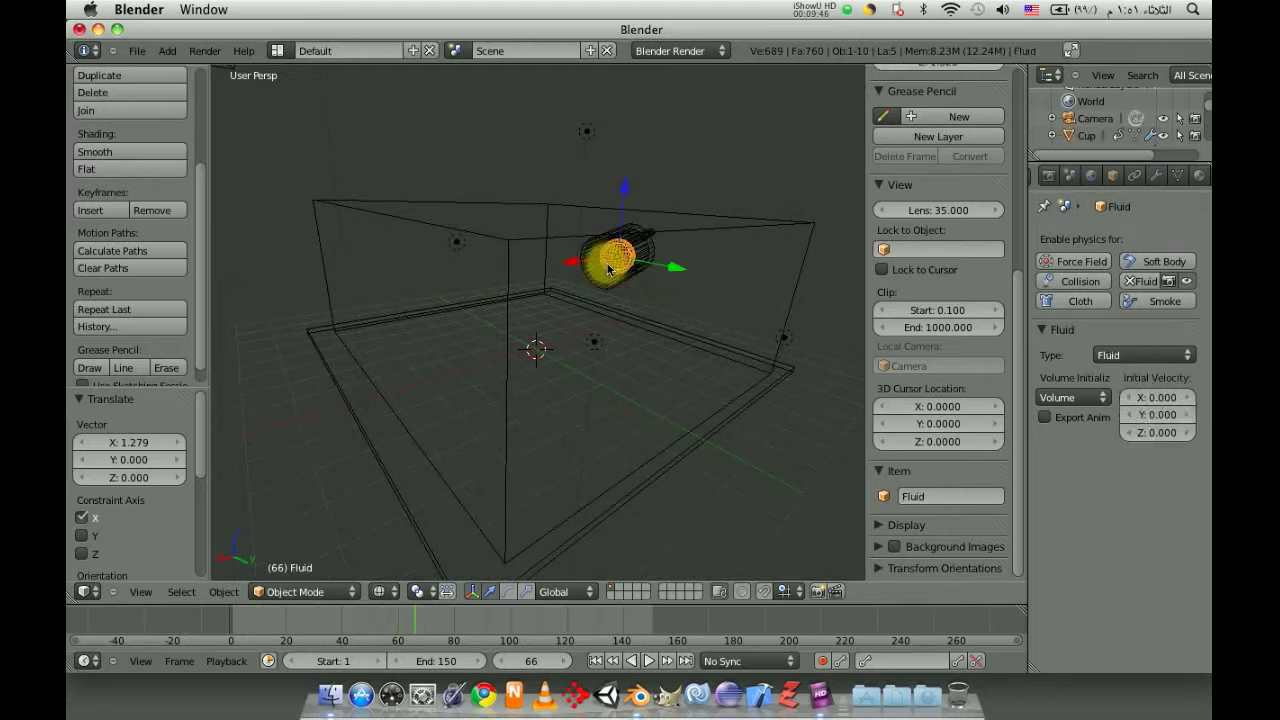
right_click(519, 248)
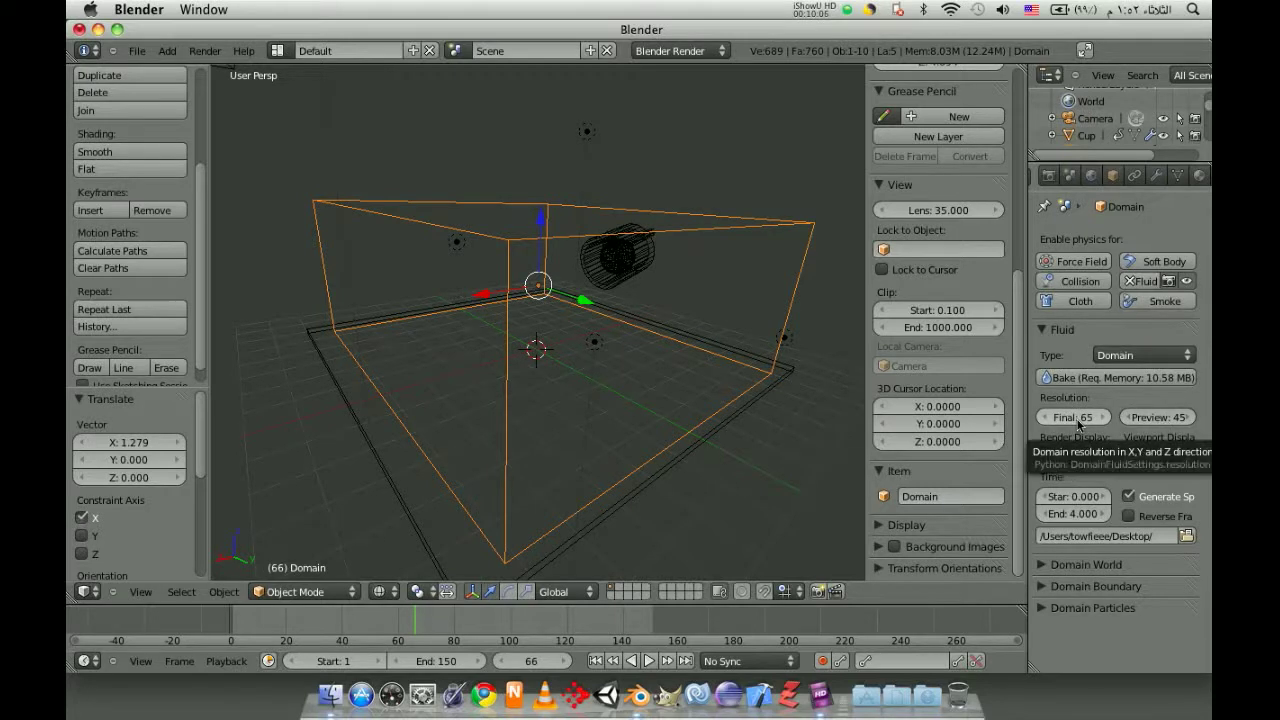
Set the domain's final resolution to 145 and keep Render Display on Final
left_click(203, 51)
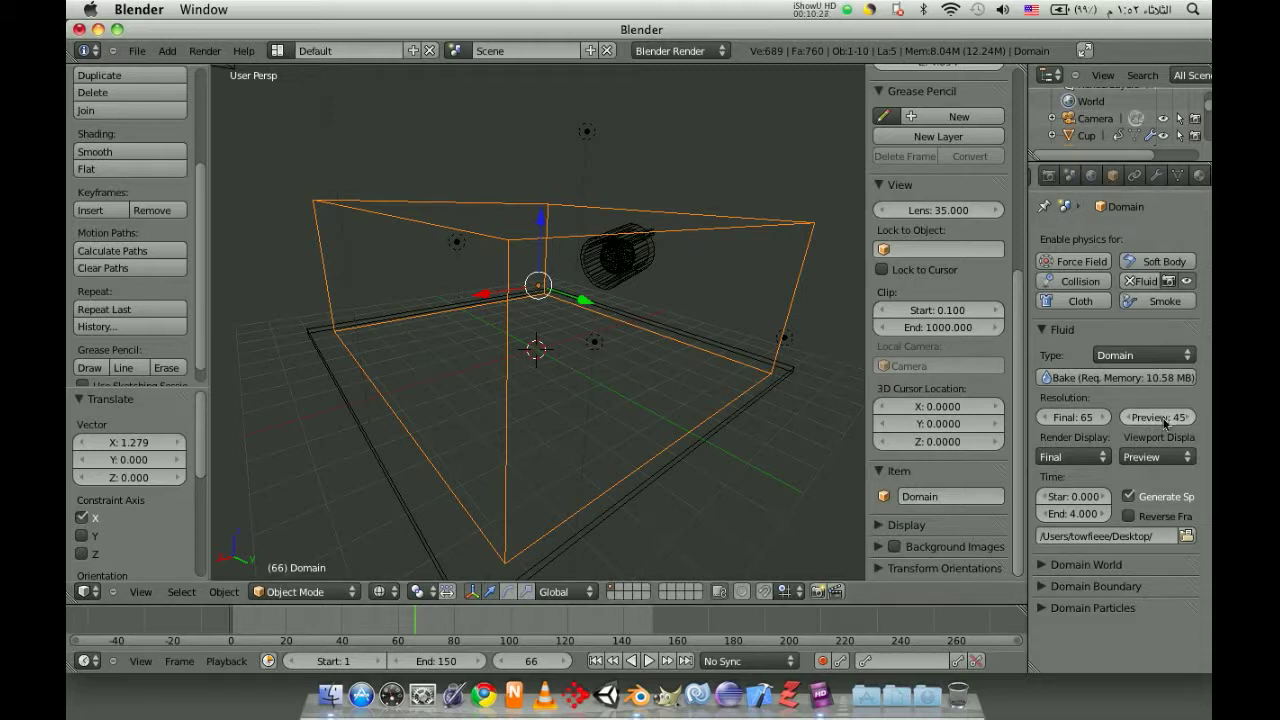
left_click(1076, 420)
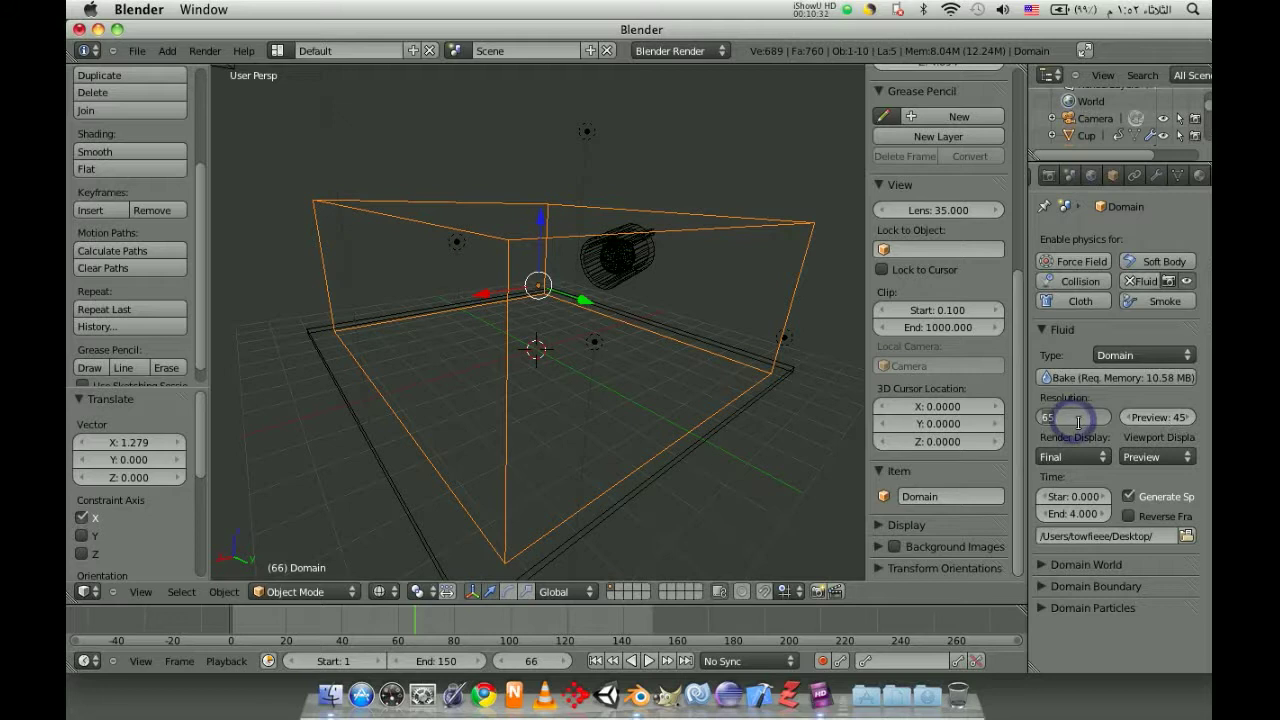
key("BackSpace")
key("Return")
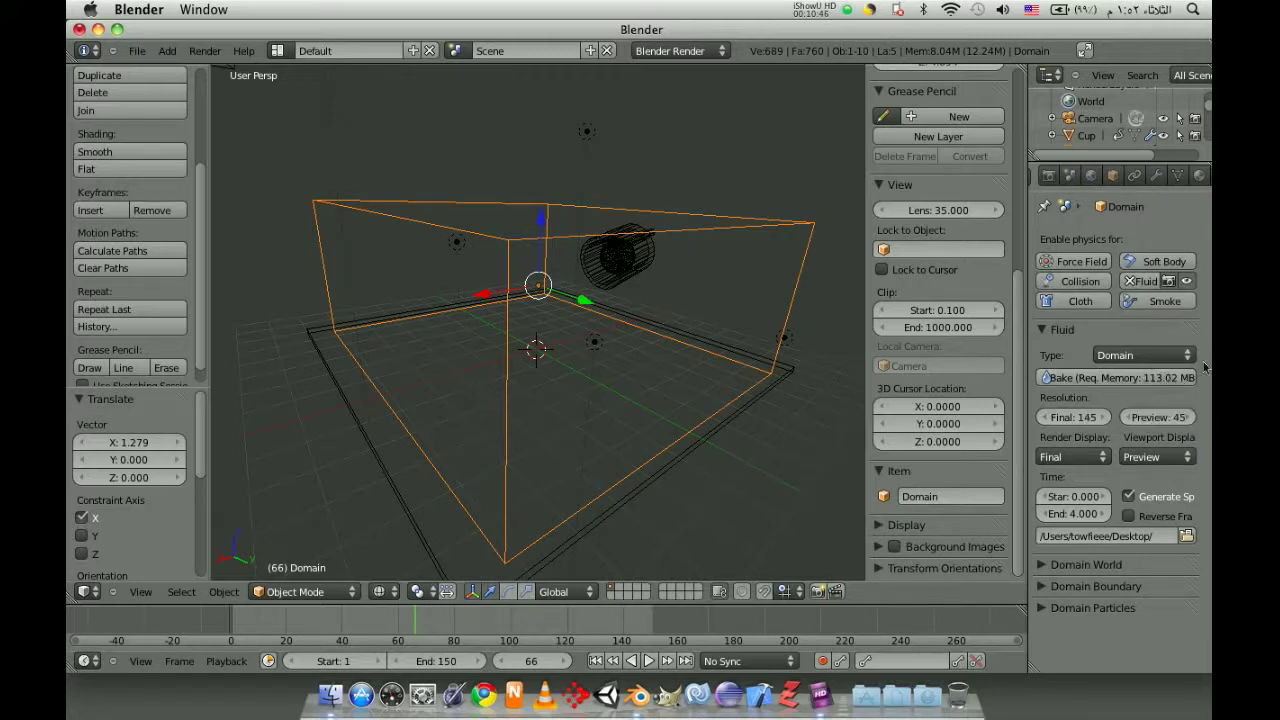
left_click(1090, 458)
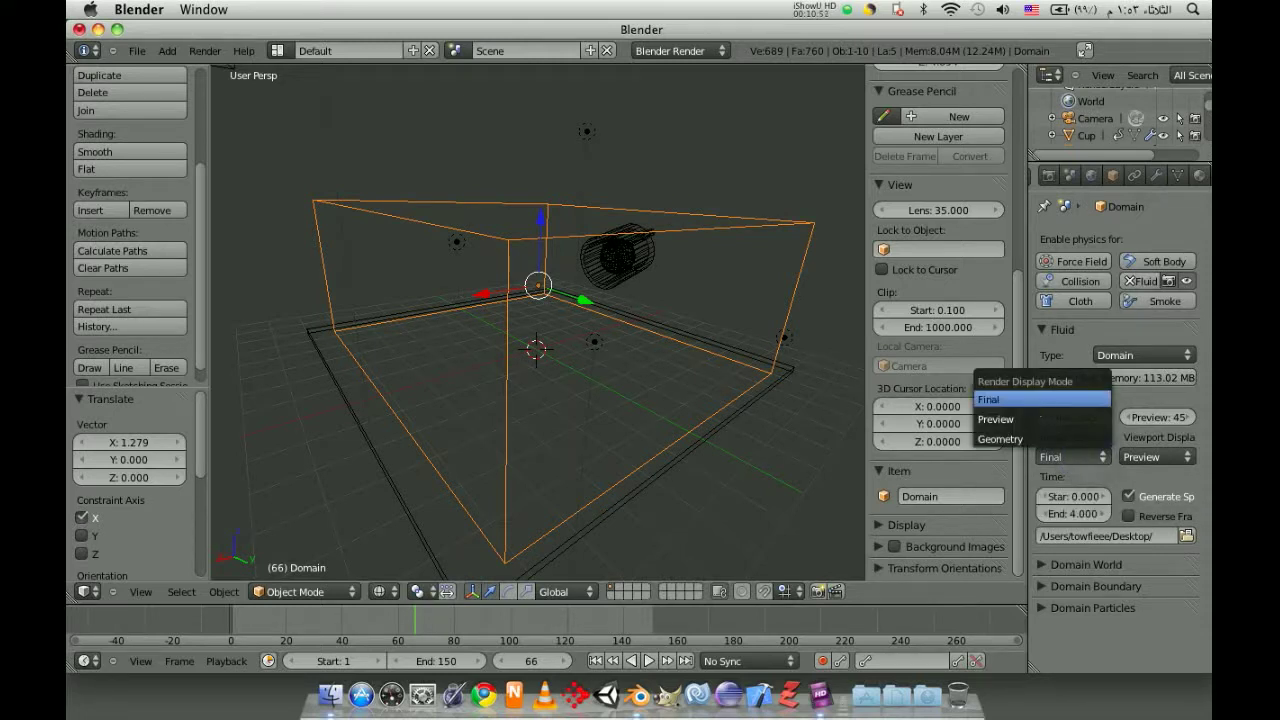
left_click(1036, 402)
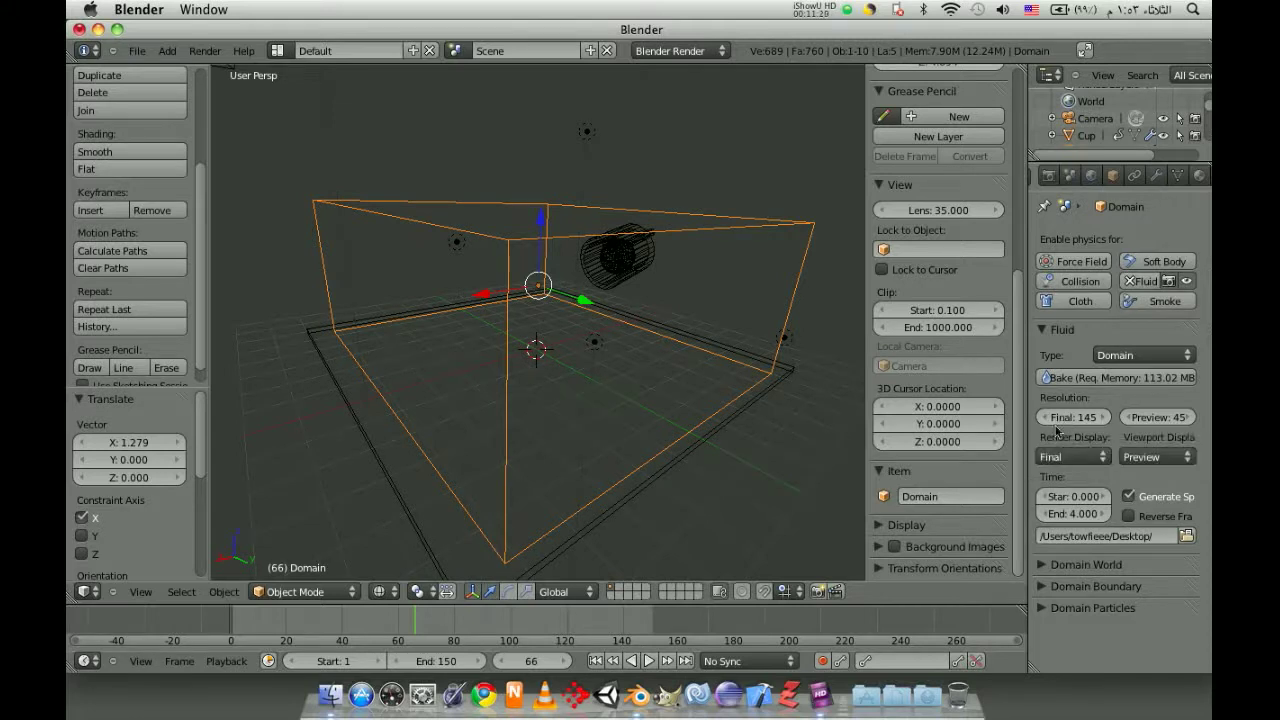
Choose the Desktop's Cup folder as the Domain's bake output location
left_click(1188, 538)
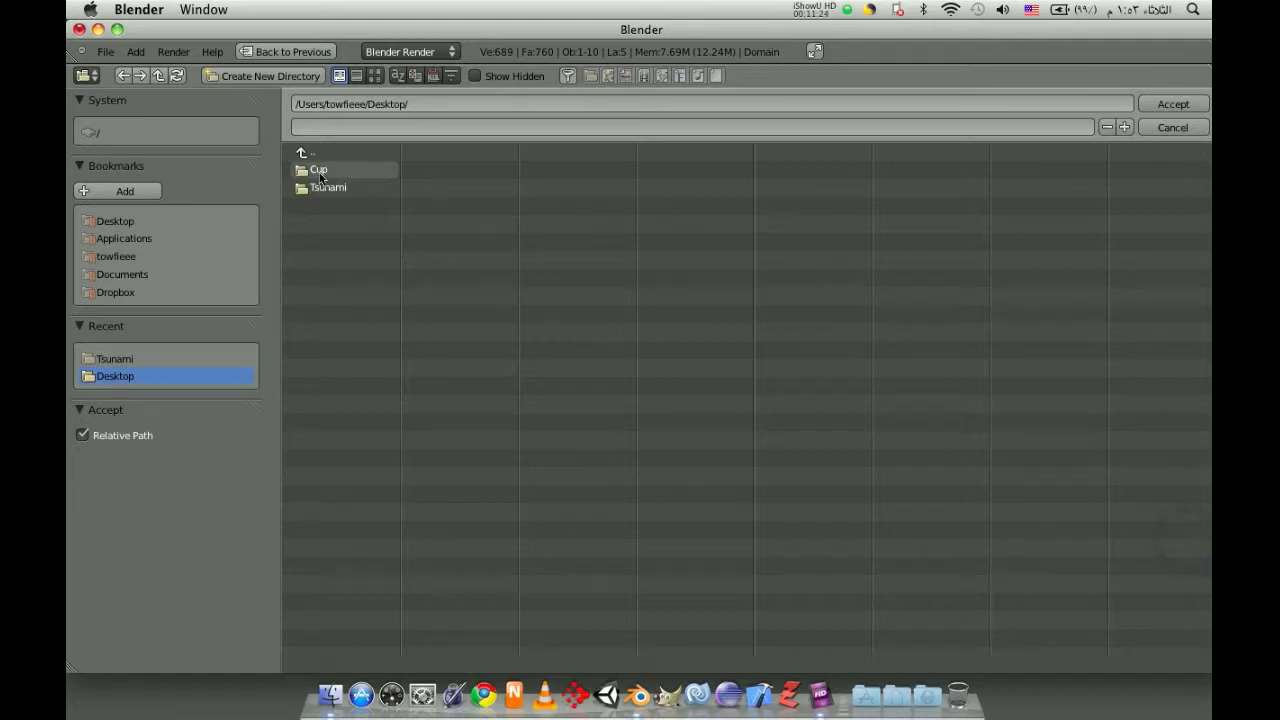
left_click(318, 172)
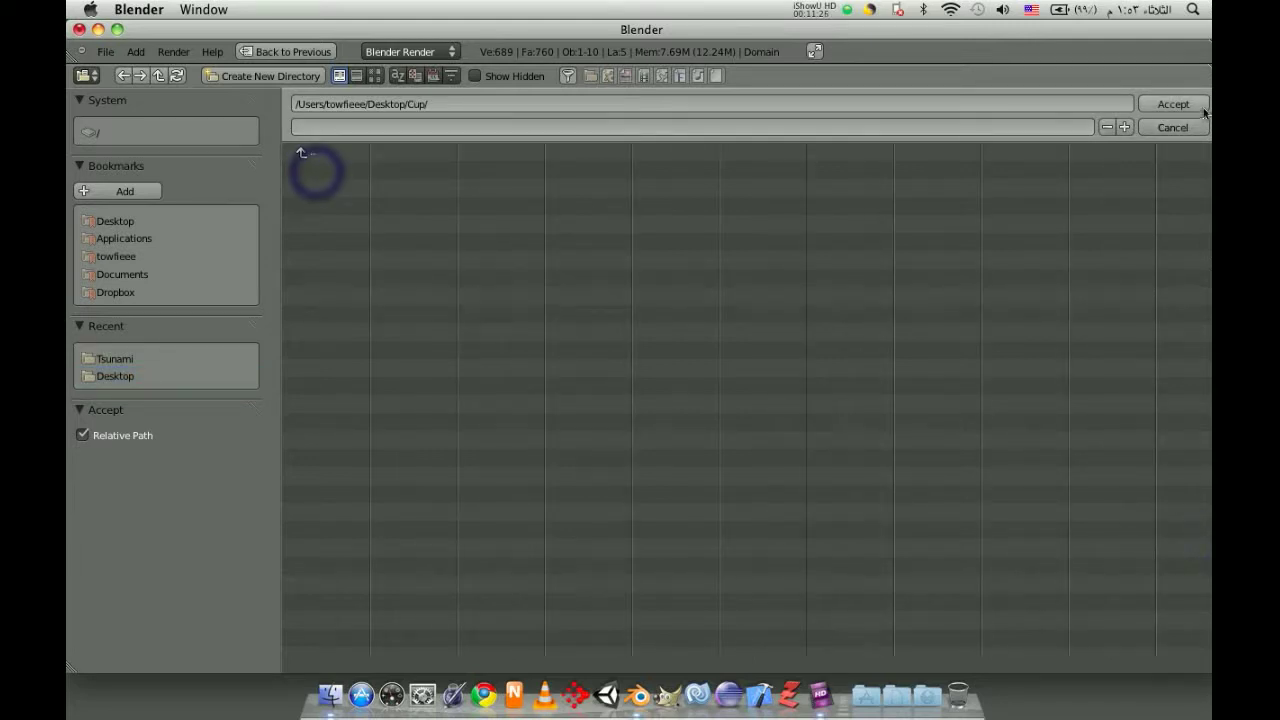
left_click(1173, 104)
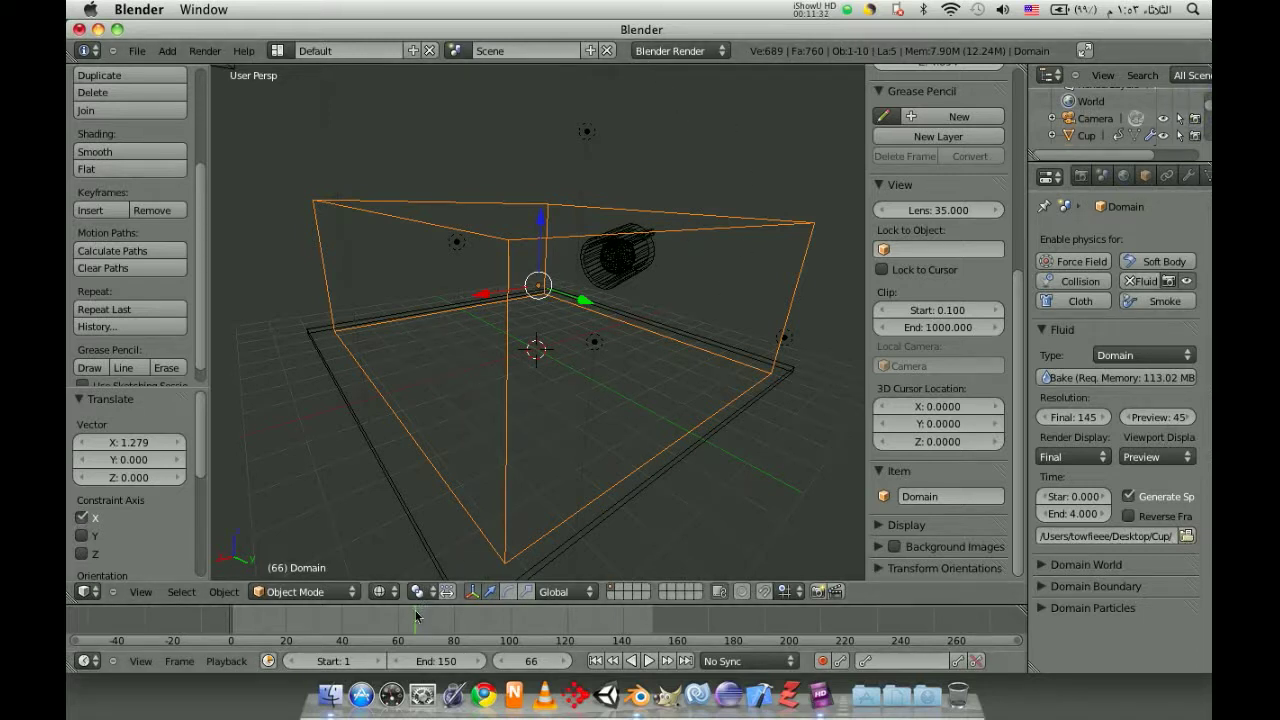
Return the timeline to frame 2 and bake the fluid domain simulation
left_click_drag(416, 617, 244, 620)
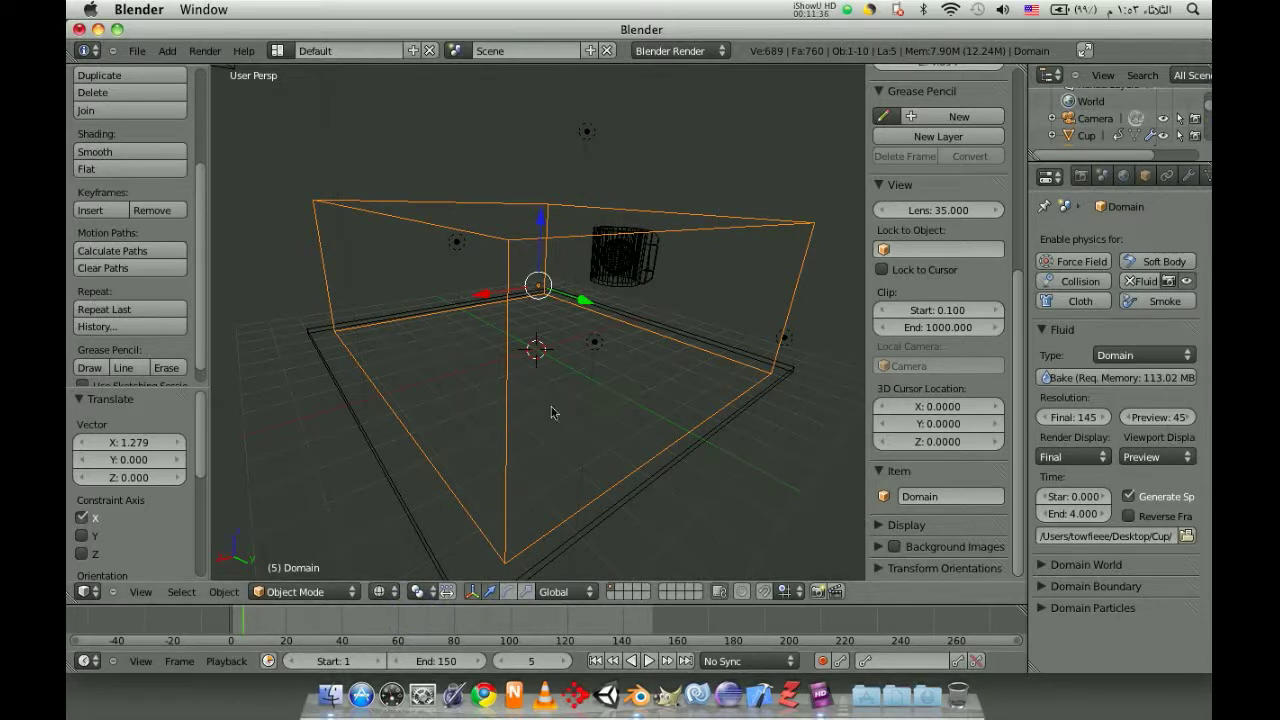
left_click(238, 620)
left_click(1080, 380)
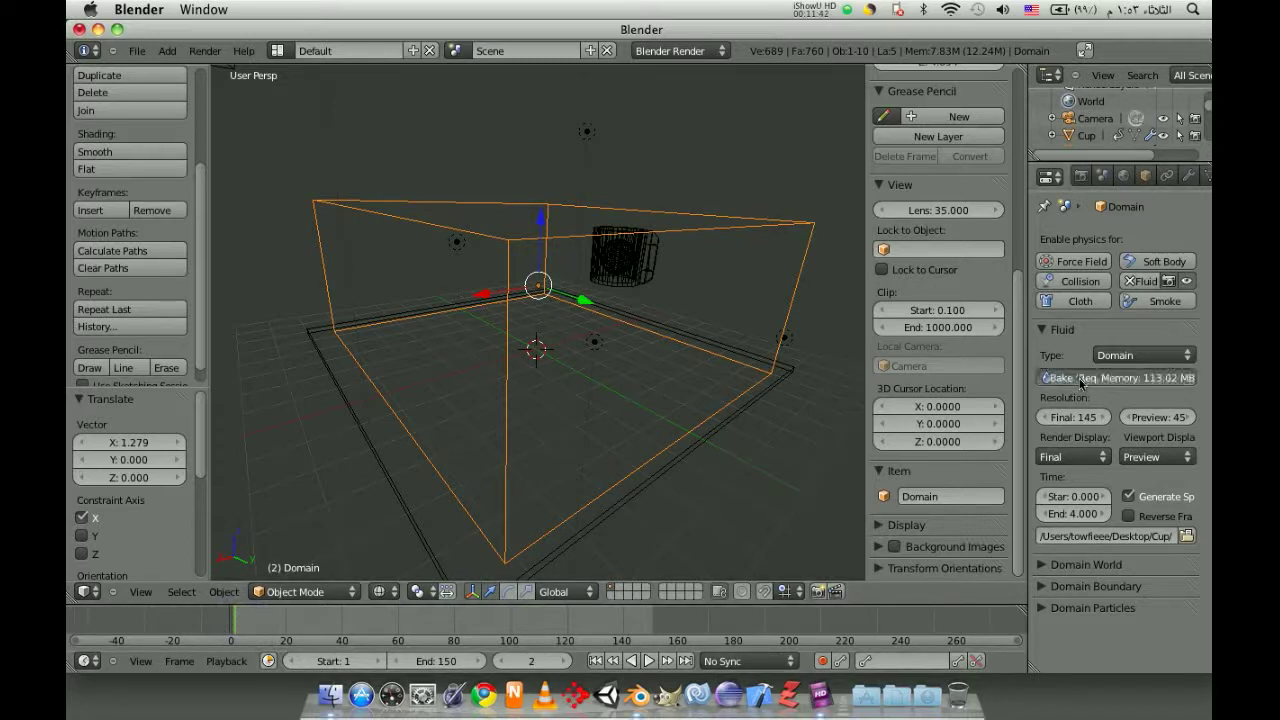